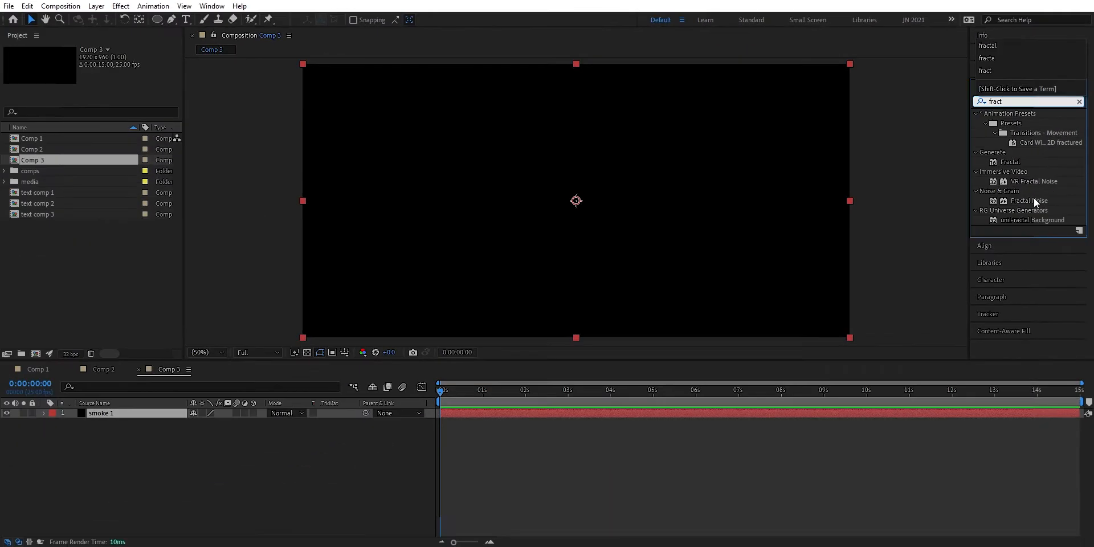
- Apply the Fractal Noise effect to the smoke 1 layer with contrast 371 and brightness -65
{"action": "left_click_drag", "start_coordinate": [1007, 271], "coordinate": [400, 370]}
{"action": "left_click_drag", "start_coordinate": [580, 272], "coordinate": [157, 415]}
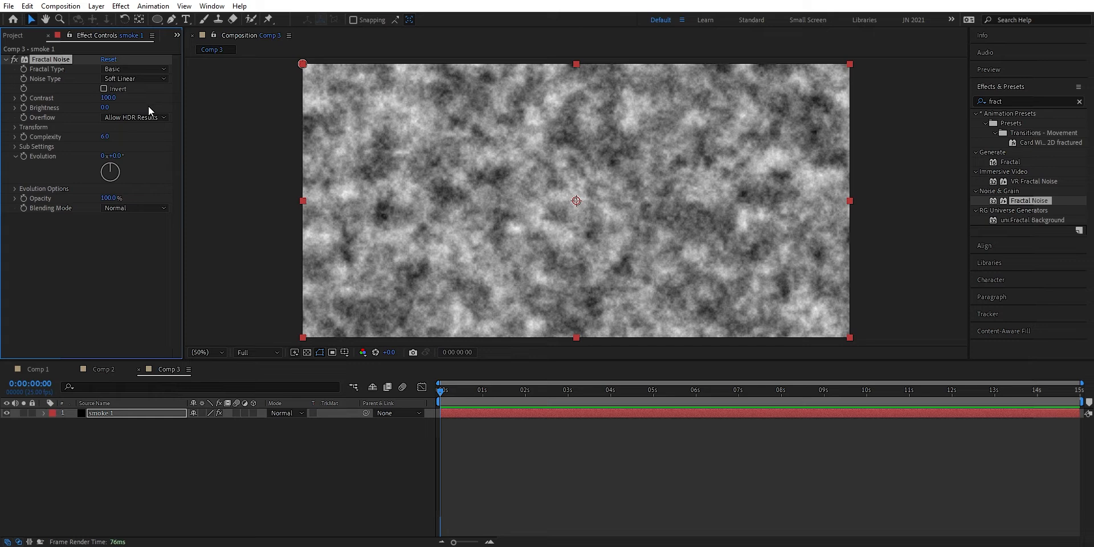
{"action": "left_click_drag", "start_coordinate": [108, 97], "coordinate": [246, 80]}
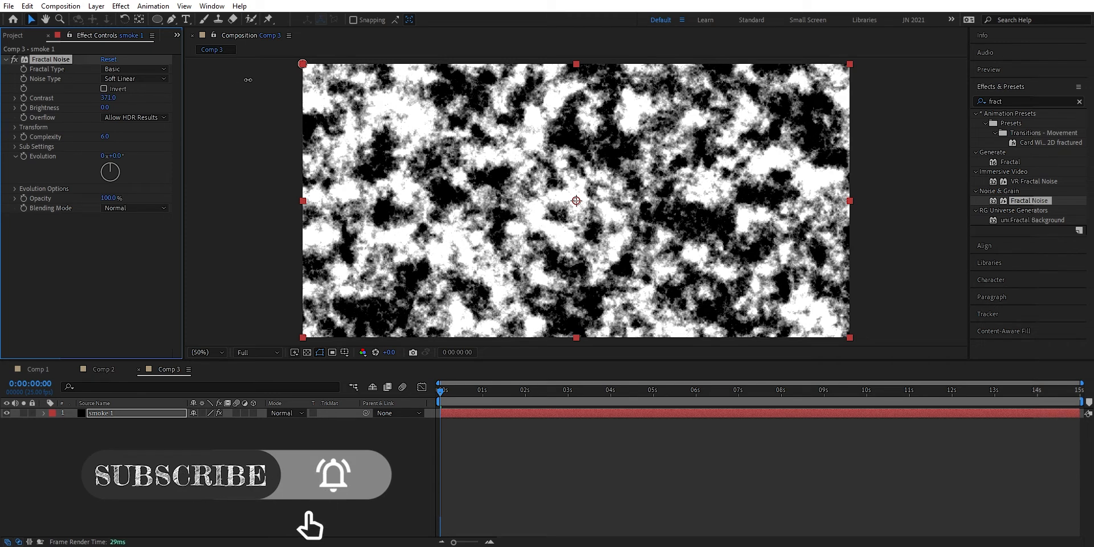
{"action": "left_click_drag", "start_coordinate": [102, 108], "coordinate": [73, 110]}
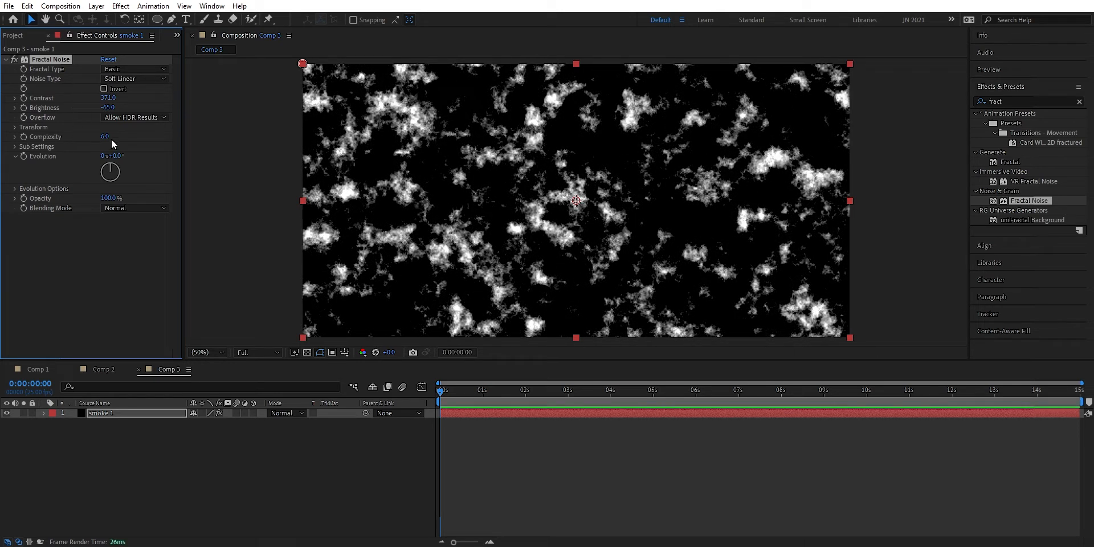
- Set the Fractal Noise complexity to 10 and its transform scale to 500
{"action": "type", "text": "10"}
{"action": "key", "text": "Return"}
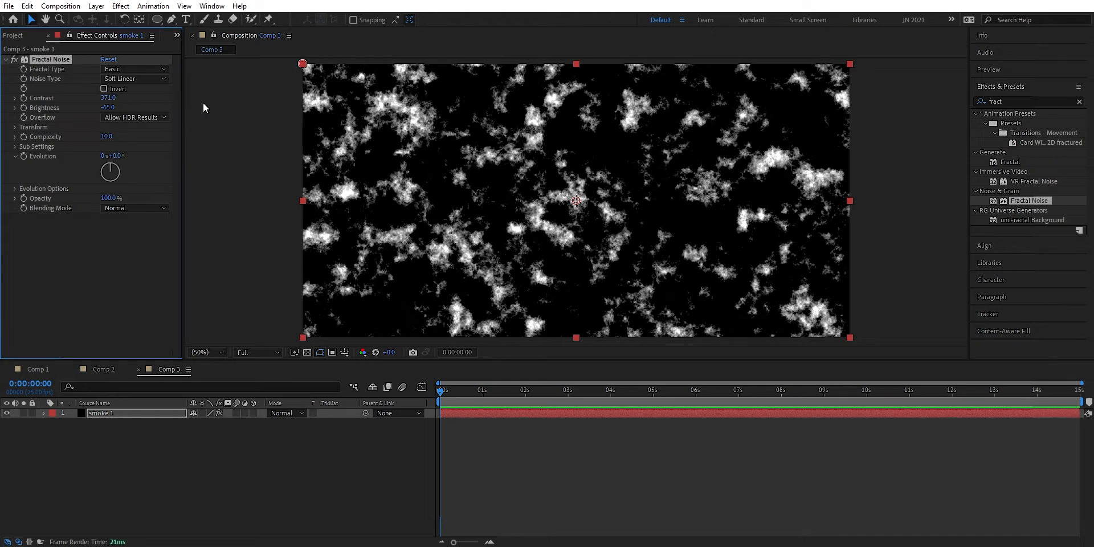
{"action": "left_click", "coordinate": [14, 128]}
{"action": "left_click", "coordinate": [113, 157]}
{"action": "type", "text": "500"}
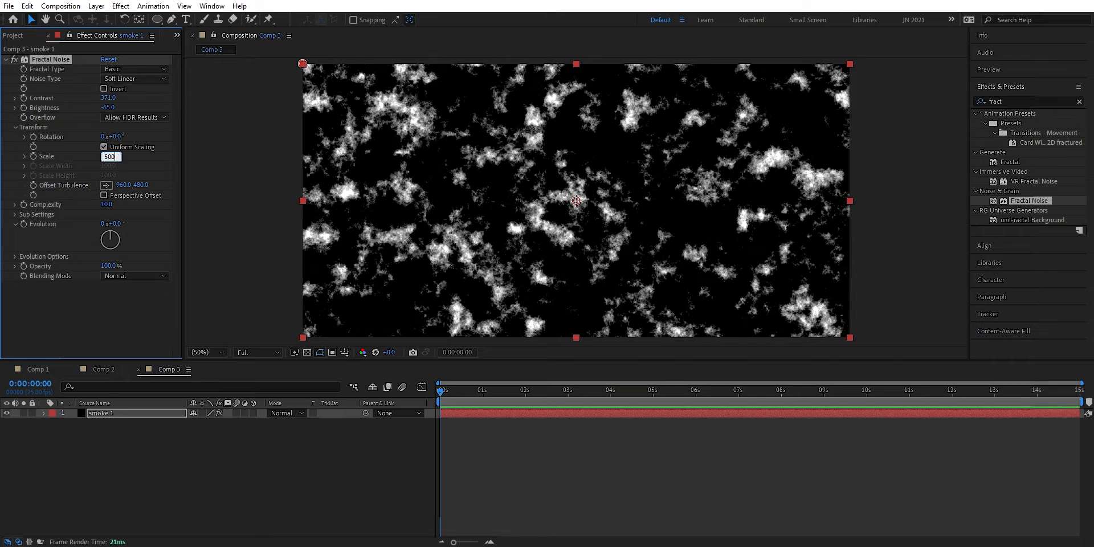
{"action": "key", "text": "Return"}
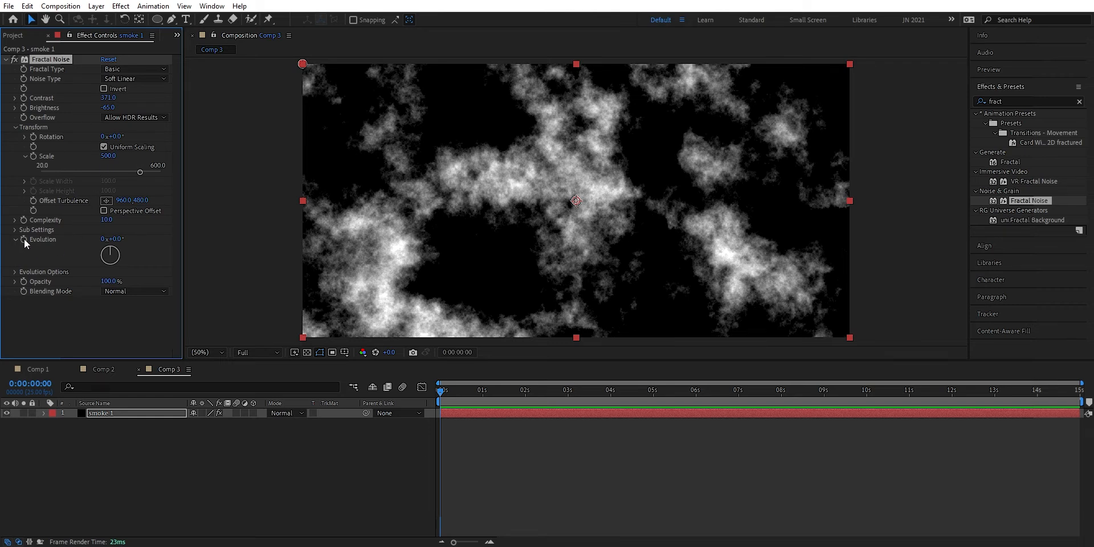
- Drive the Fractal Noise Evolution with the expression time*50 and scrub through the timeline to check the motion
{"action": "mouse_move", "coordinate": [113, 238]}
{"action": "left_mouse_down"}
{"action": "mouse_move", "coordinate": [191, 229]}
{"action": "mouse_move", "coordinate": [130, 241]}
{"action": "left_mouse_up"}
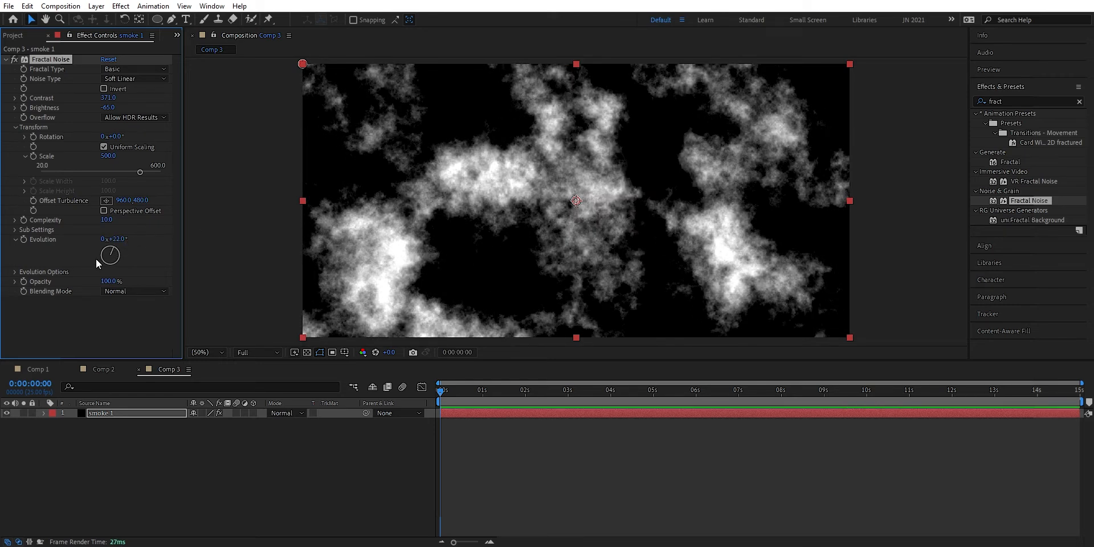
{"action": "key", "text": "ctrl+z"}
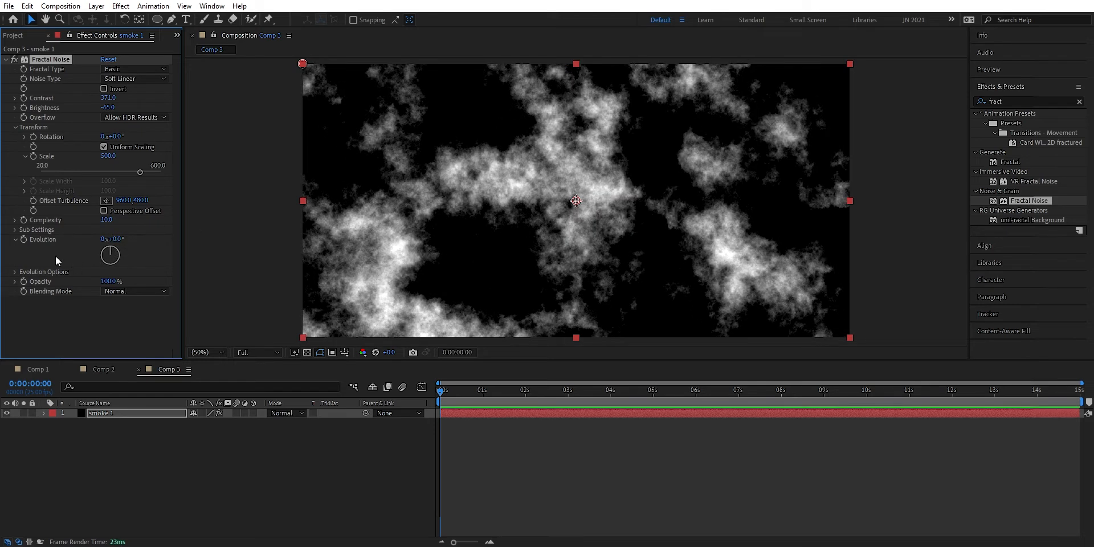
{"action": "left_click", "coordinate": [23, 238], "text": "alt"}
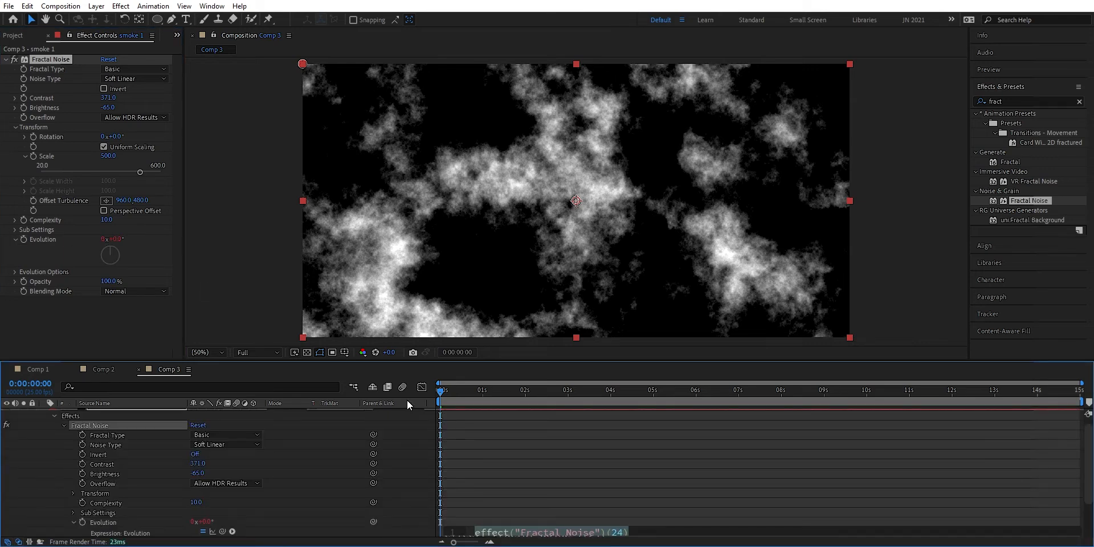
{"action": "type", "text": "time"}
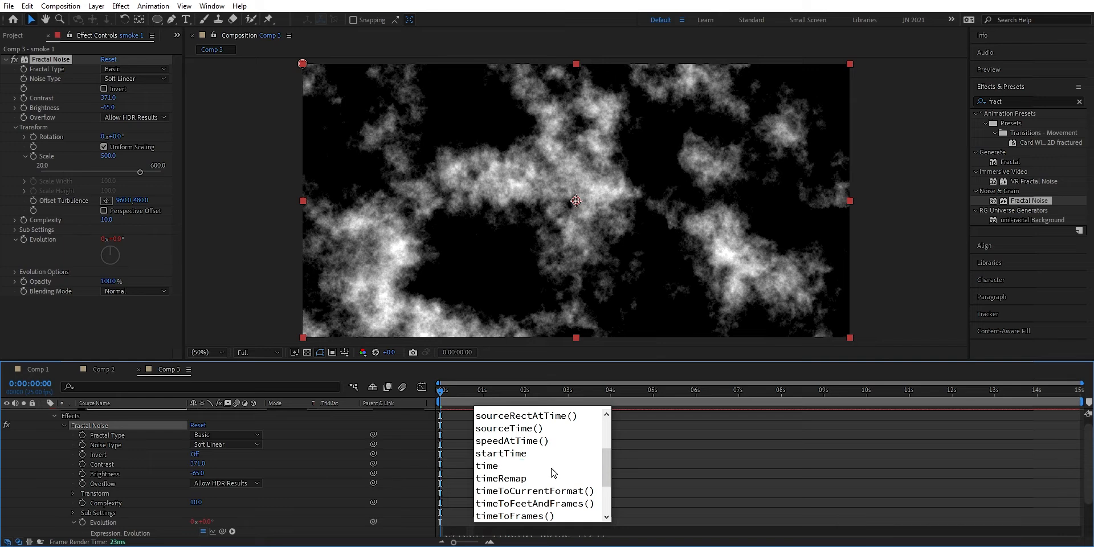
{"action": "left_click", "coordinate": [551, 467]}
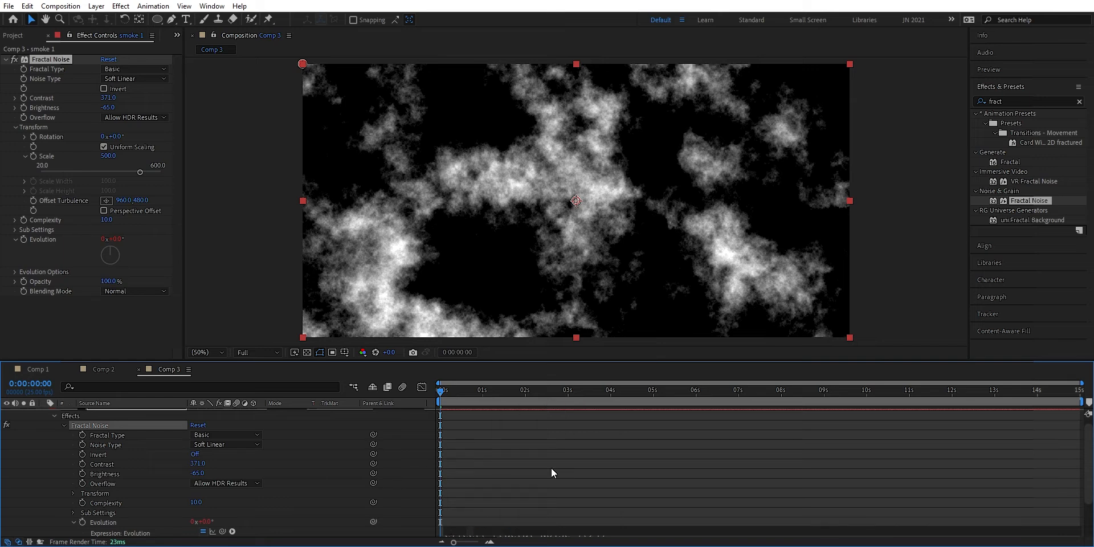
{"action": "left_click", "coordinate": [511, 389]}
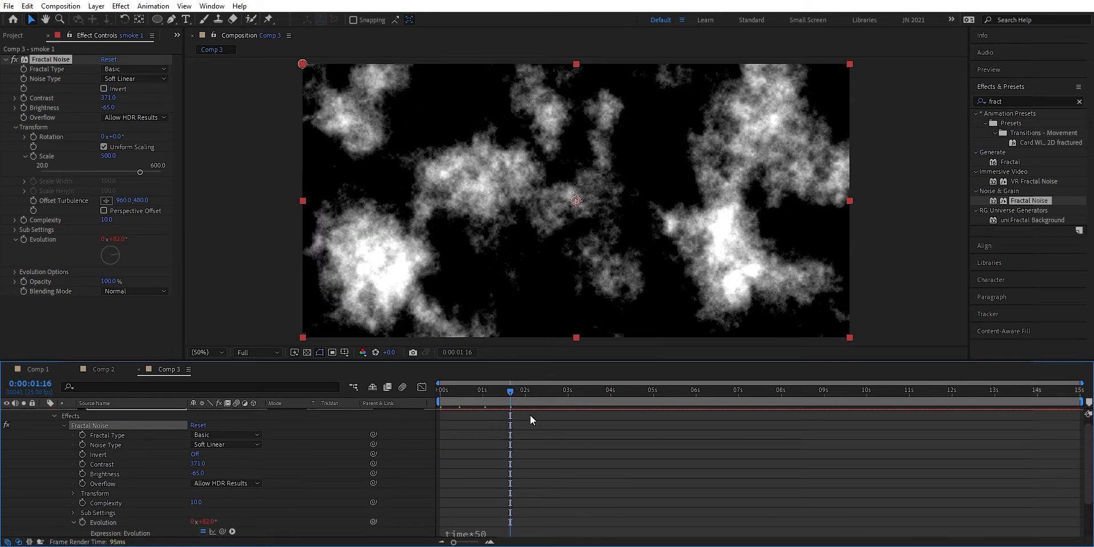
{"action": "scroll", "coordinate": [522, 435], "scroll_direction": "down", "scroll_amount": 1}
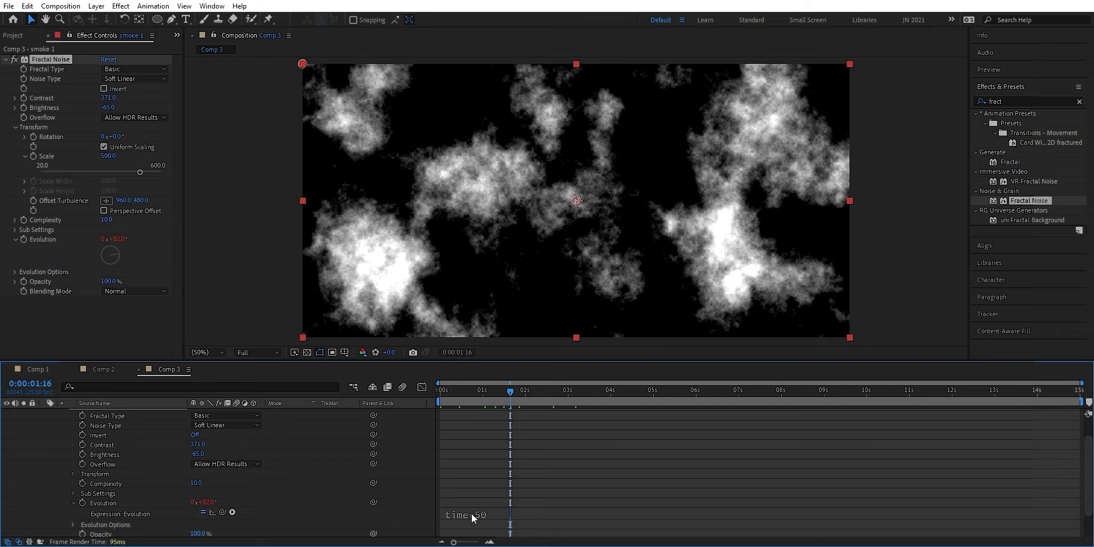
{"action": "left_click_drag", "start_coordinate": [510, 389], "coordinate": [445, 389]}
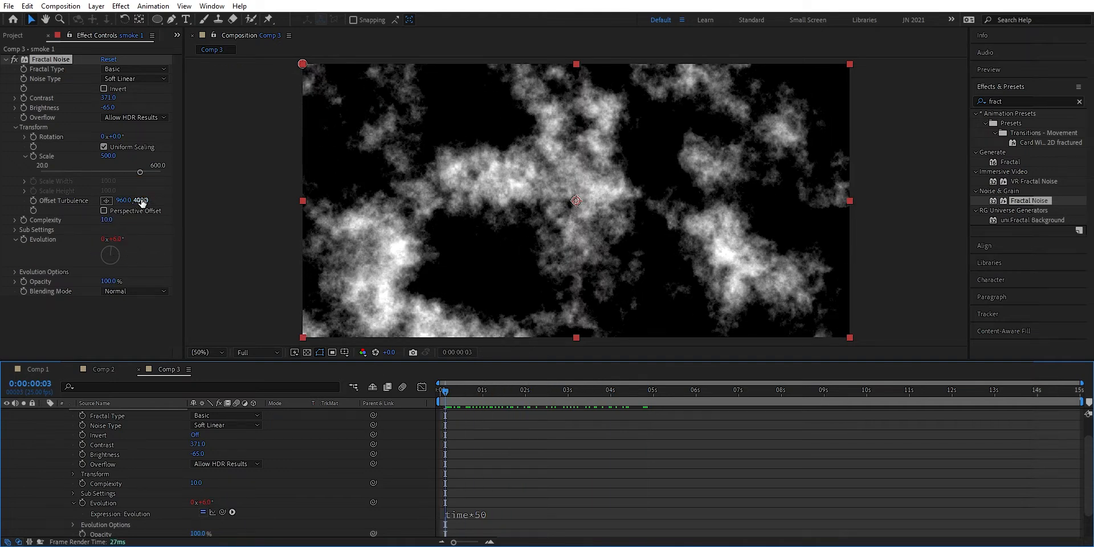
- Set Offset Turbulence to 960, 512 and drive it with the expression [value[0],value[1]-time*40]
{"action": "left_click_drag", "start_coordinate": [141, 202], "coordinate": [2, 231]}
{"action": "key", "text": "ctrl+z"}
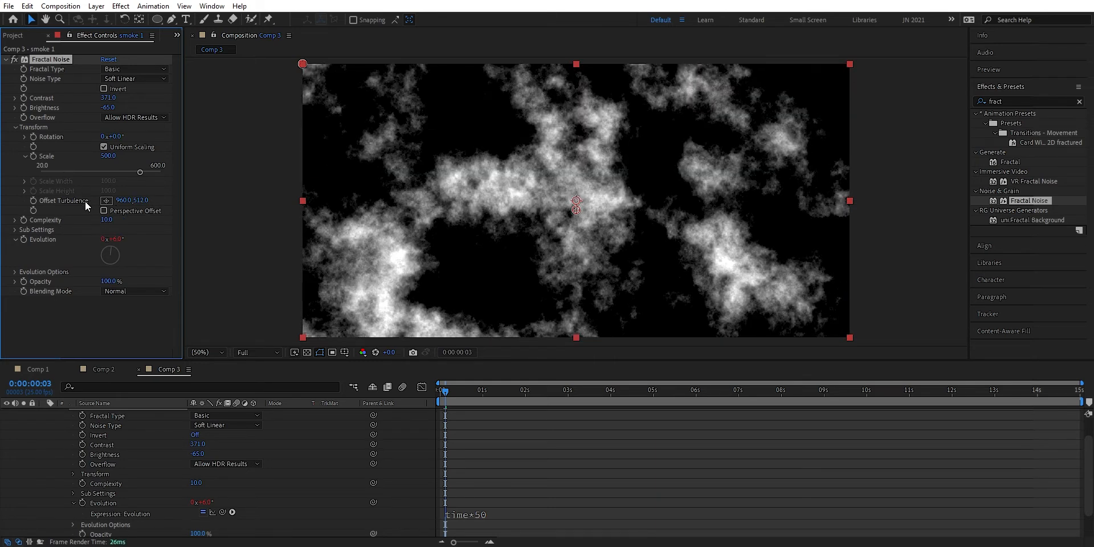
{"action": "left_click", "coordinate": [33, 200], "text": "alt"}
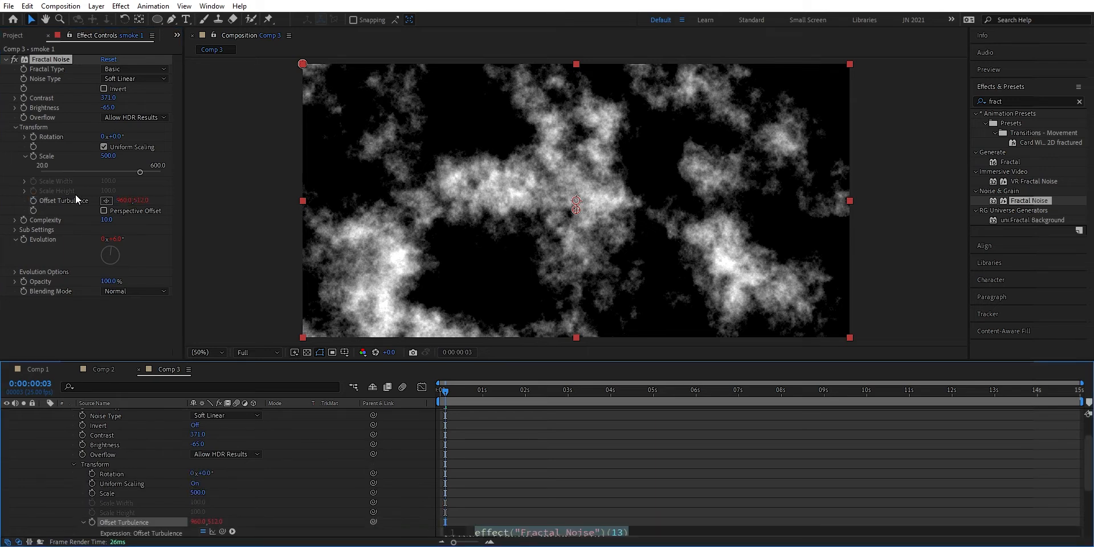
{"action": "key", "text": "alt+Tab"}
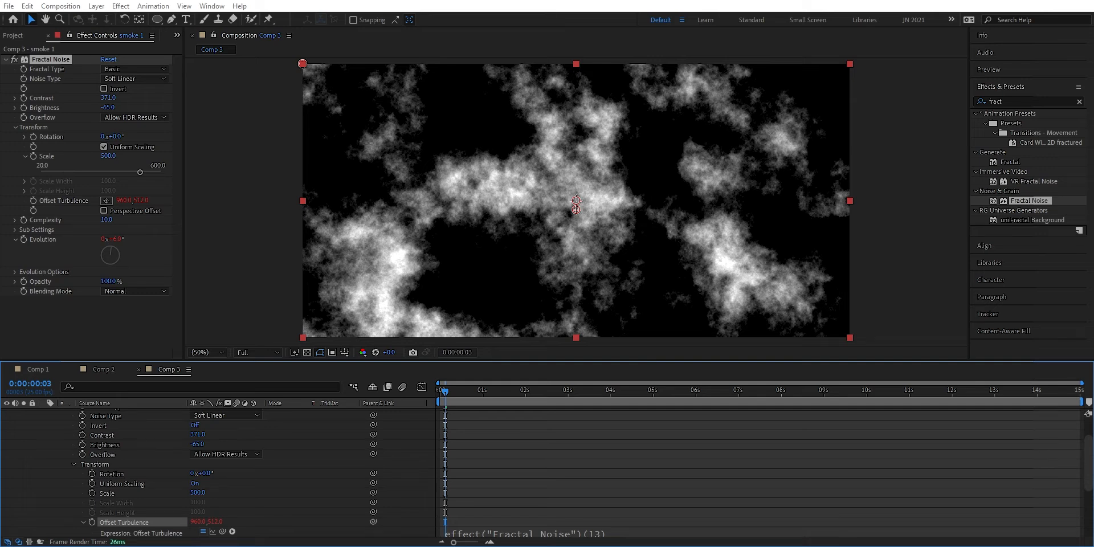
{"action": "left_click", "coordinate": [570, 534]}
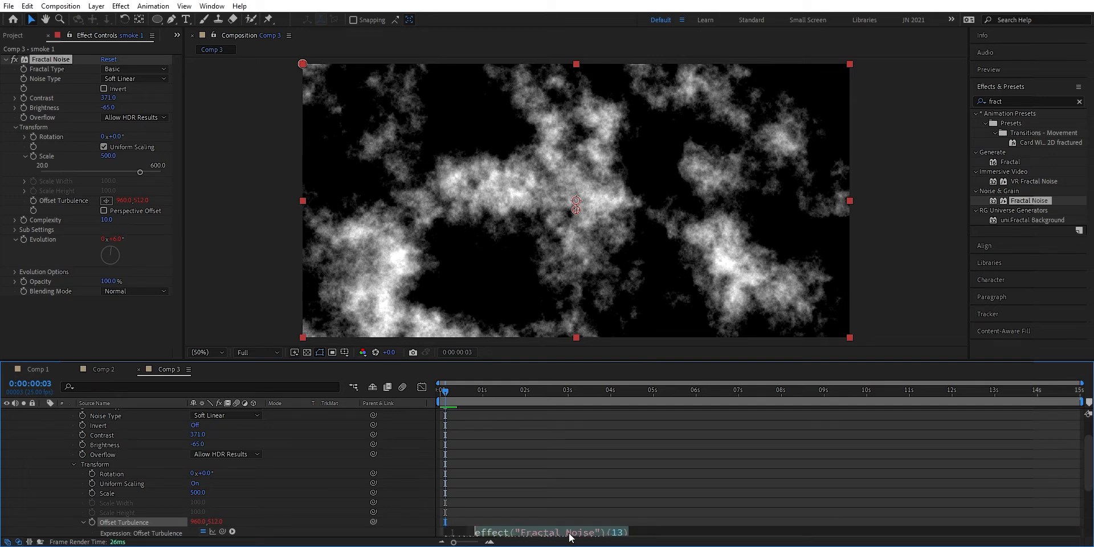
{"action": "left_click", "coordinate": [639, 519]}
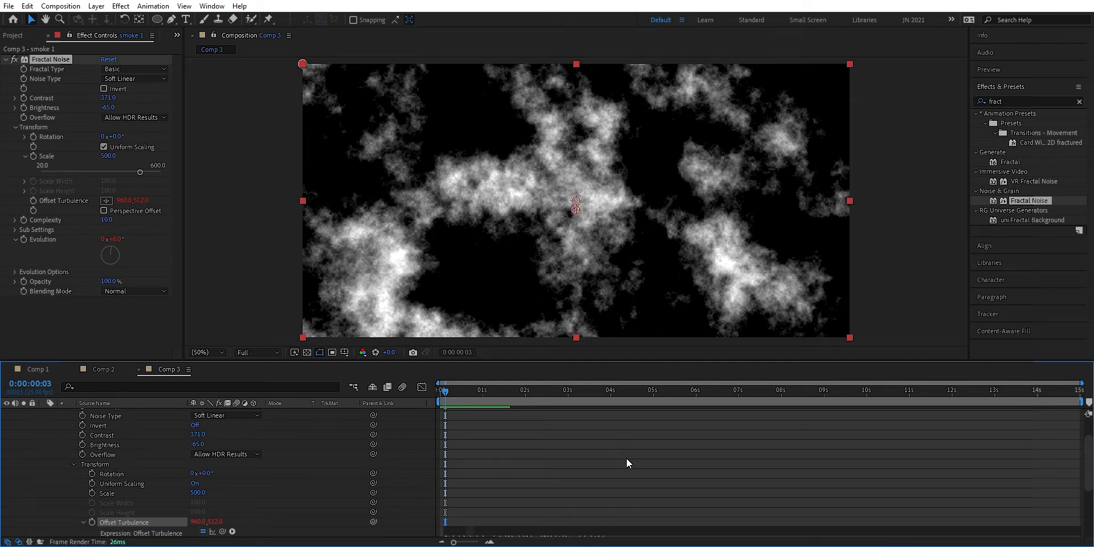
{"action": "scroll", "coordinate": [627, 459], "scroll_direction": "down", "scroll_amount": 2}
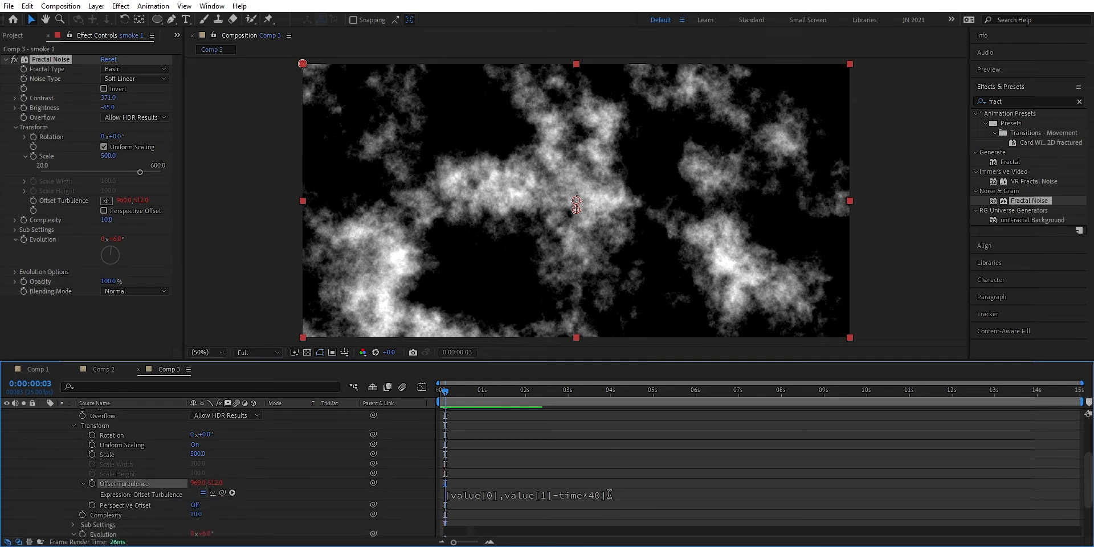
{"action": "left_click", "coordinate": [607, 501]}
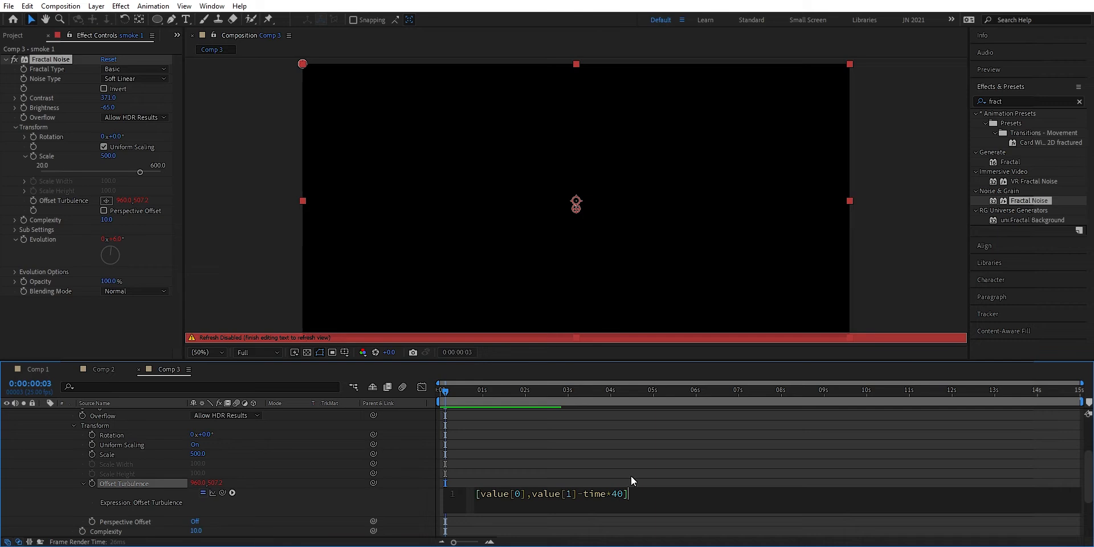
{"action": "left_click", "coordinate": [542, 391]}
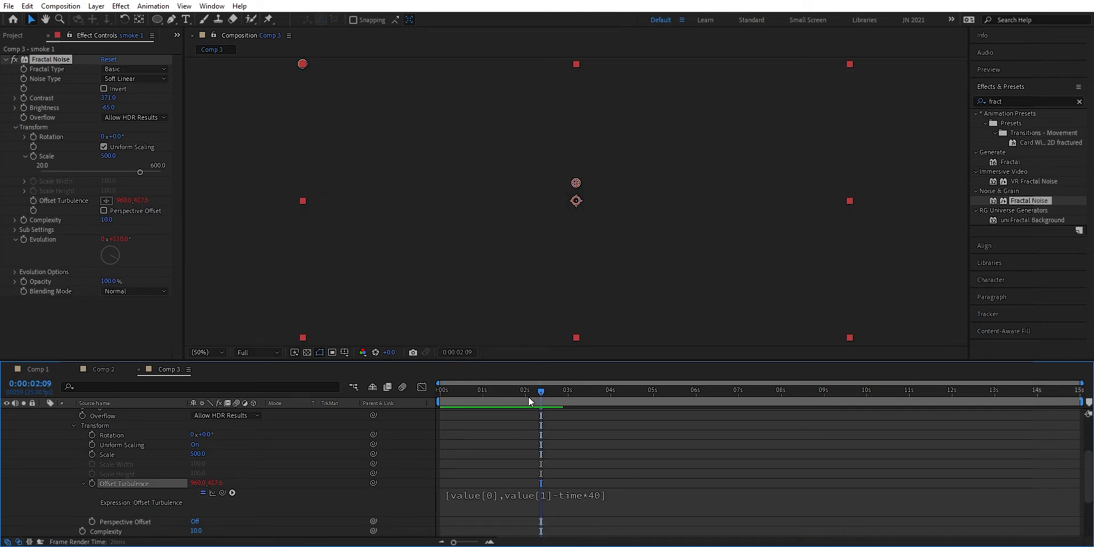
- Return to the start of the timeline, collapse the smoke 1 layer's properties and play back the smoke animation
{"action": "left_click_drag", "start_coordinate": [541, 389], "coordinate": [439, 393]}
{"action": "scroll", "coordinate": [160, 436], "scroll_direction": "up", "scroll_amount": 2}
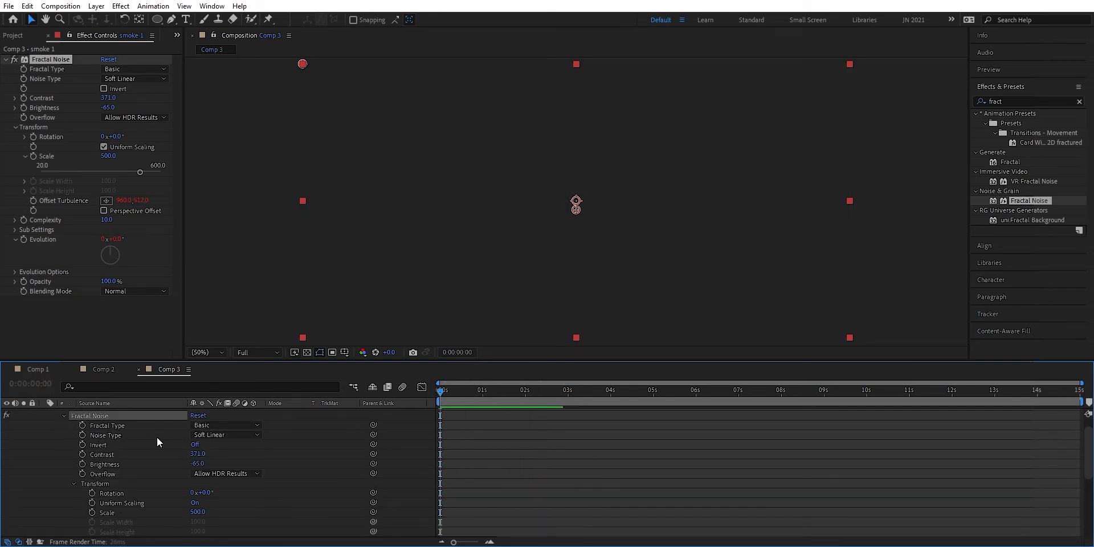
{"action": "scroll", "coordinate": [68, 431], "scroll_direction": "up", "scroll_amount": 1}
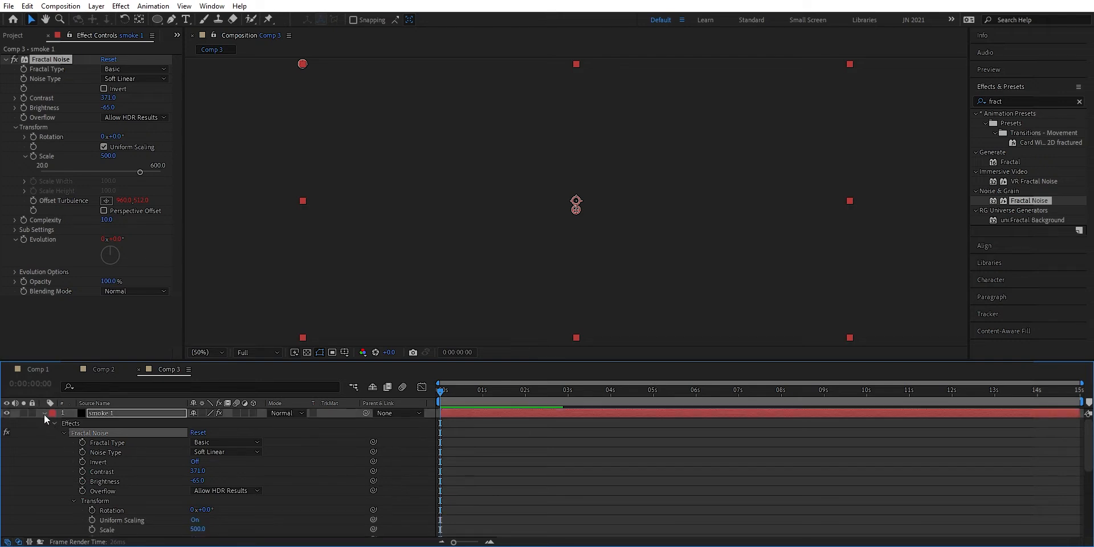
{"action": "left_click", "coordinate": [44, 413]}
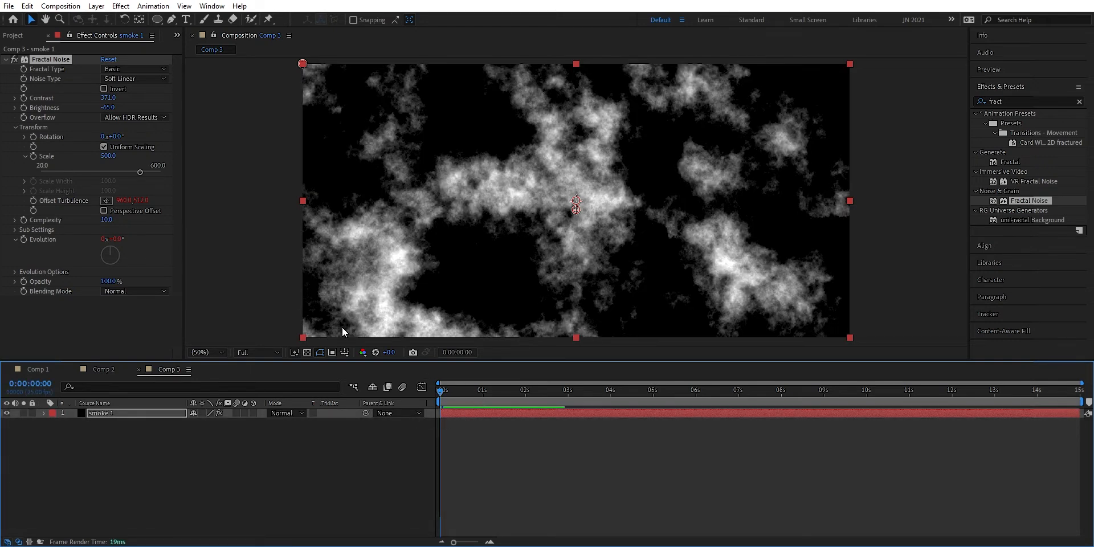
{"action": "key", "text": "space"}
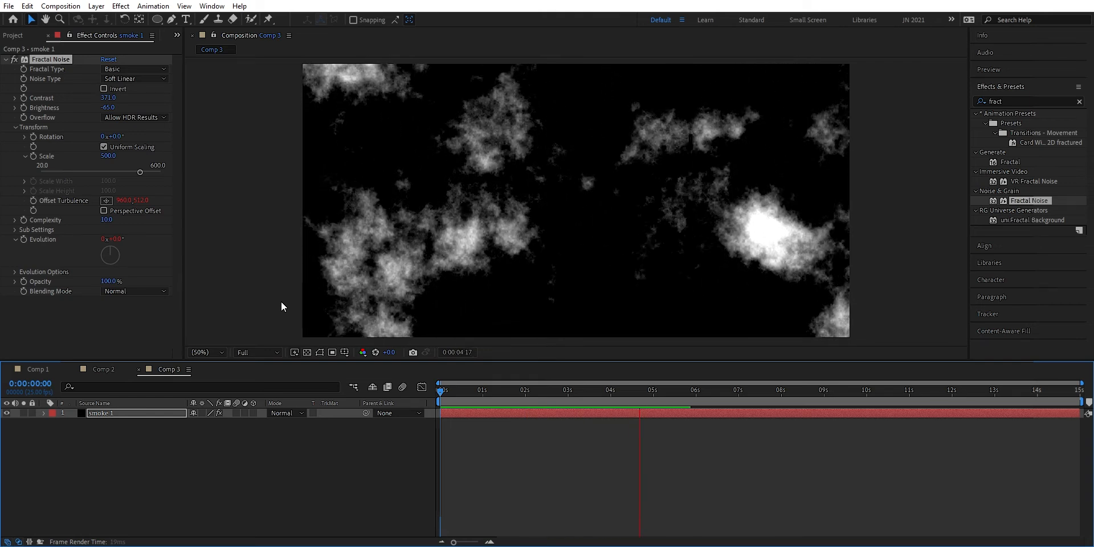
- Set the smoke 1 layer's opacity to 11% and preview the fainter smoke from the start of the timeline
{"action": "left_click", "coordinate": [143, 412]}
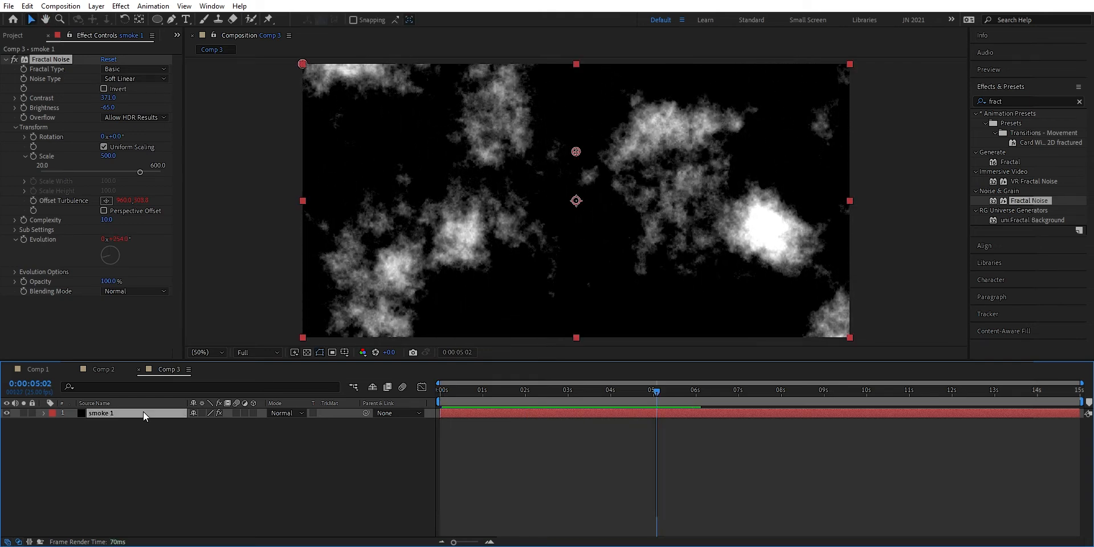
{"action": "key", "text": "t"}
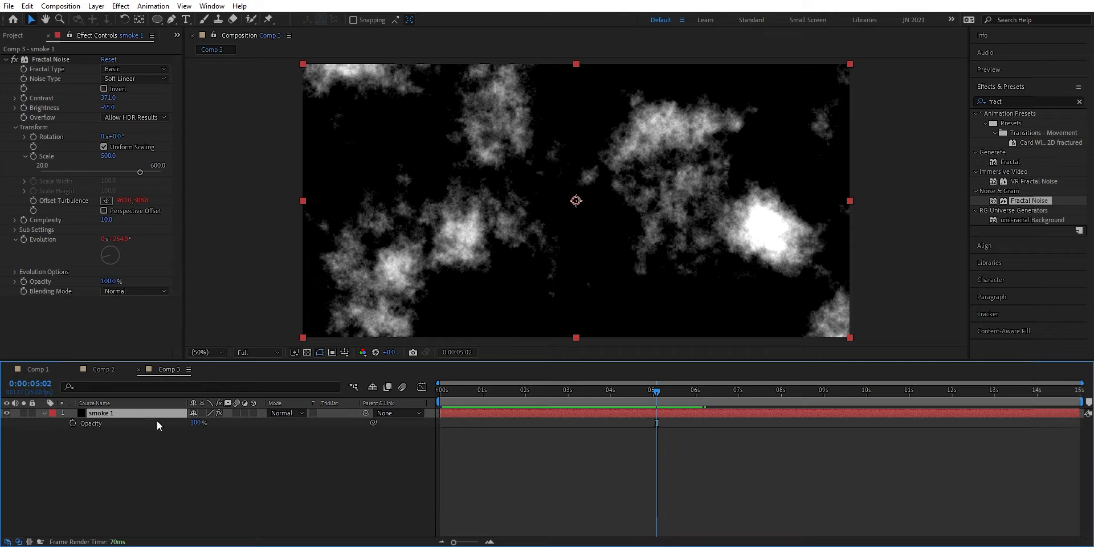
{"action": "left_click", "coordinate": [198, 423]}
{"action": "type", "text": "9"}
{"action": "key", "text": "Return"}
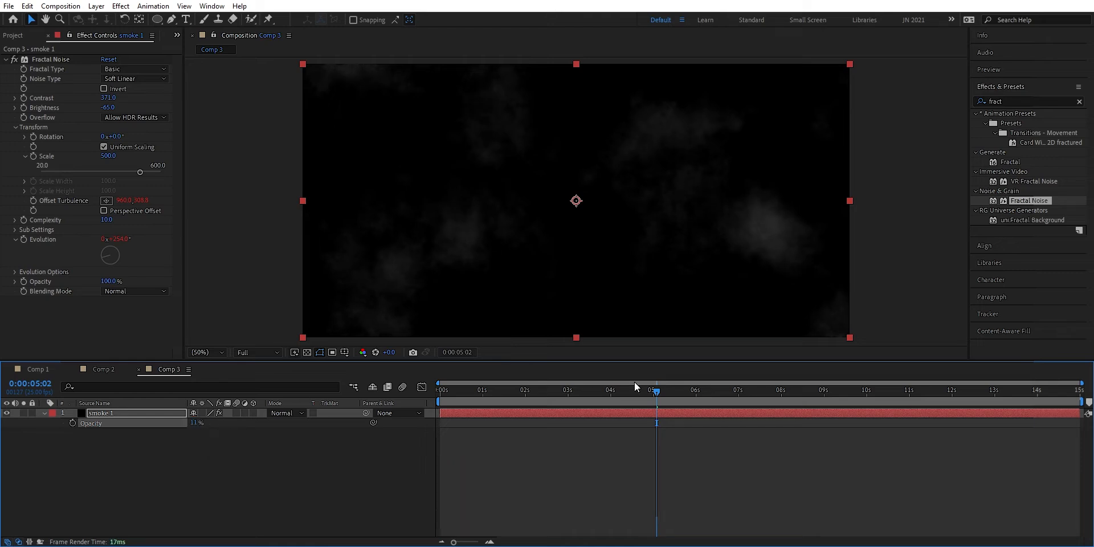
{"action": "left_click_drag", "start_coordinate": [655, 390], "coordinate": [424, 402]}
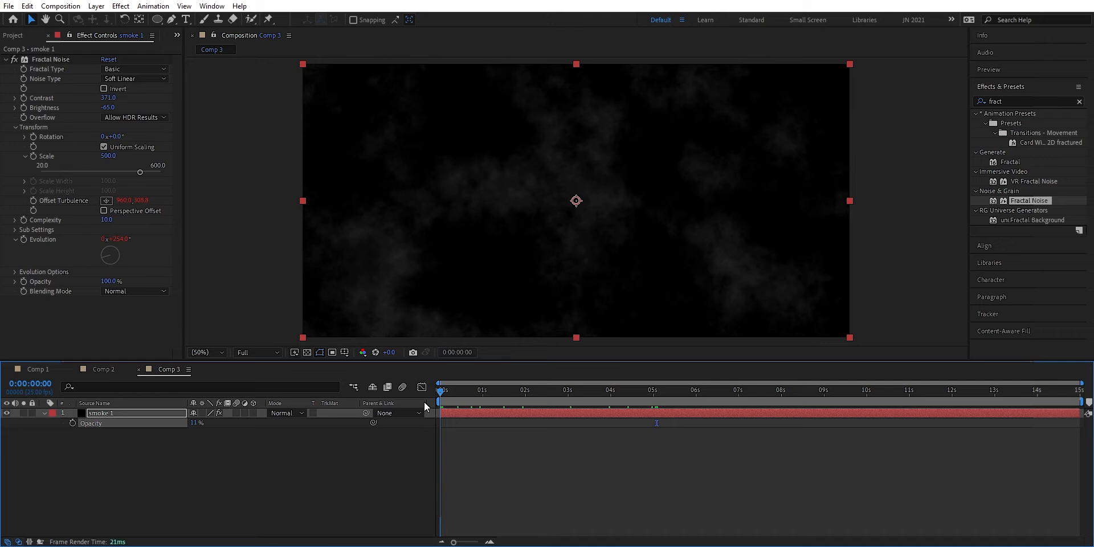
{"action": "key", "text": "space"}
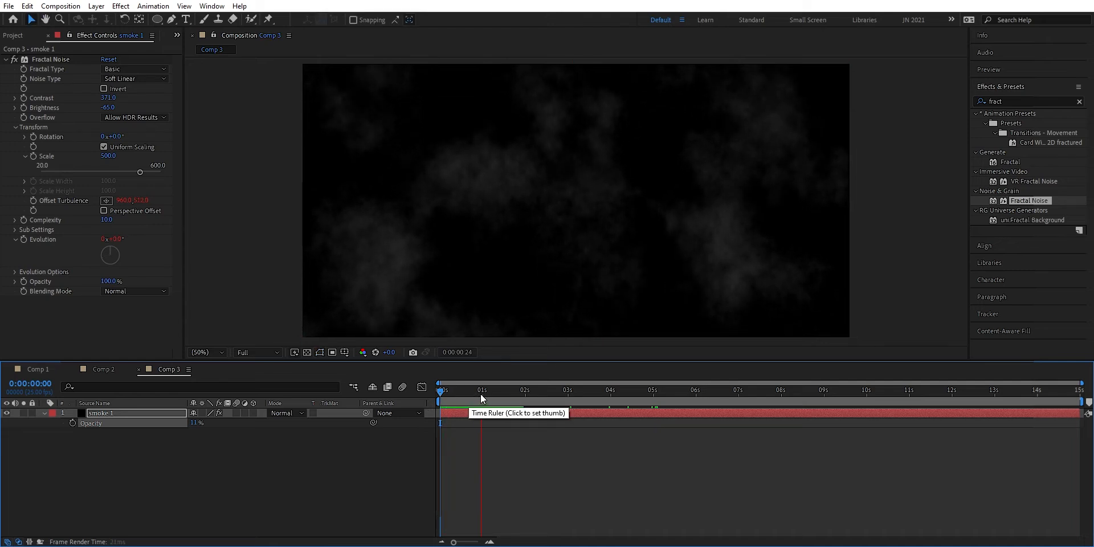
- Duplicate the smoke 1 layer
{"action": "left_click", "coordinate": [114, 414]}
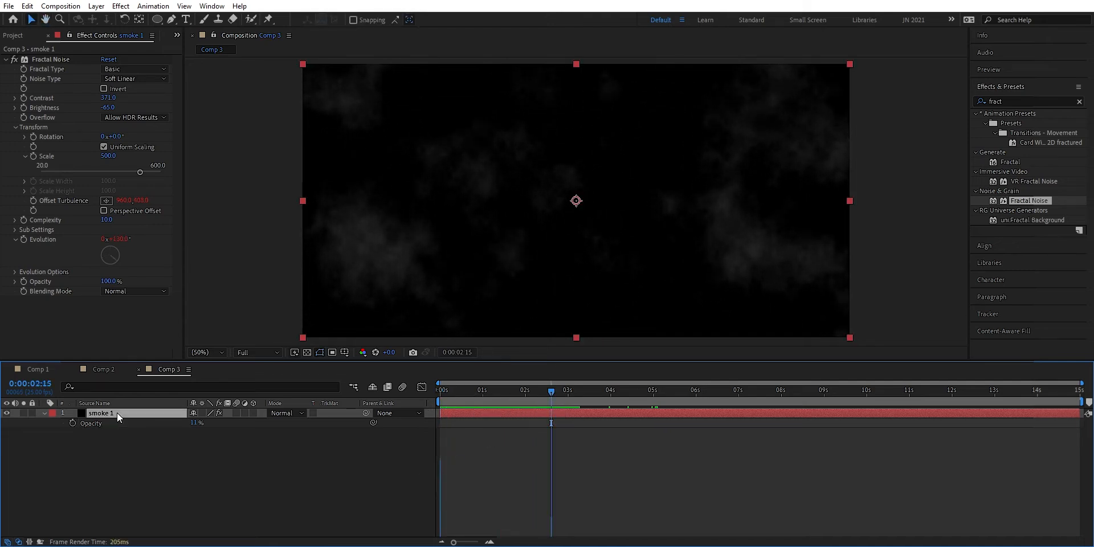
{"action": "key", "text": "ctrl+d"}
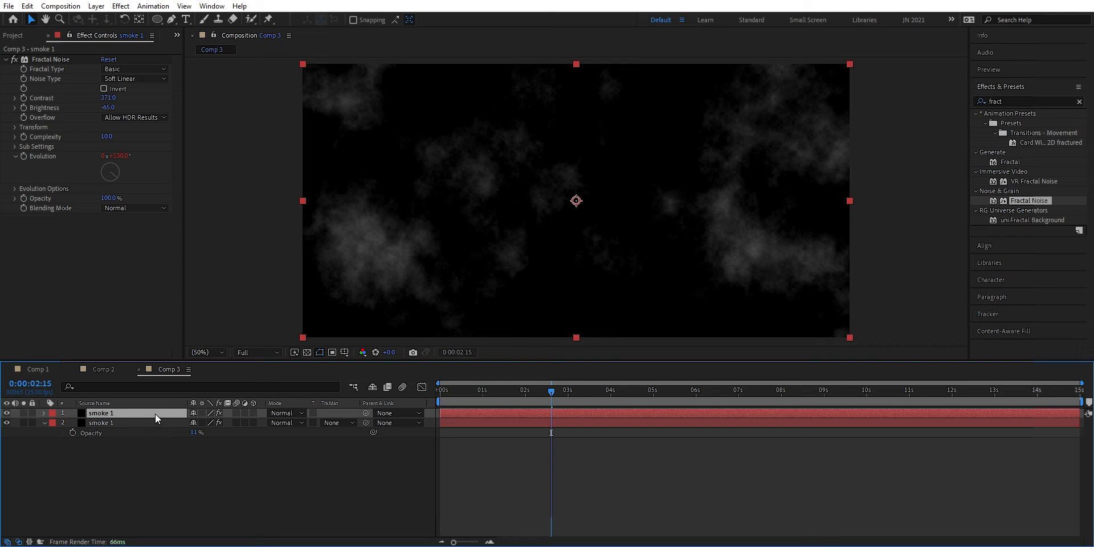
- Change the upper smoke 1 layer's Offset Turbulence expression to [value[0],value[1]-time*50]
{"action": "key", "text": "e"}
{"action": "key", "text": "e"}
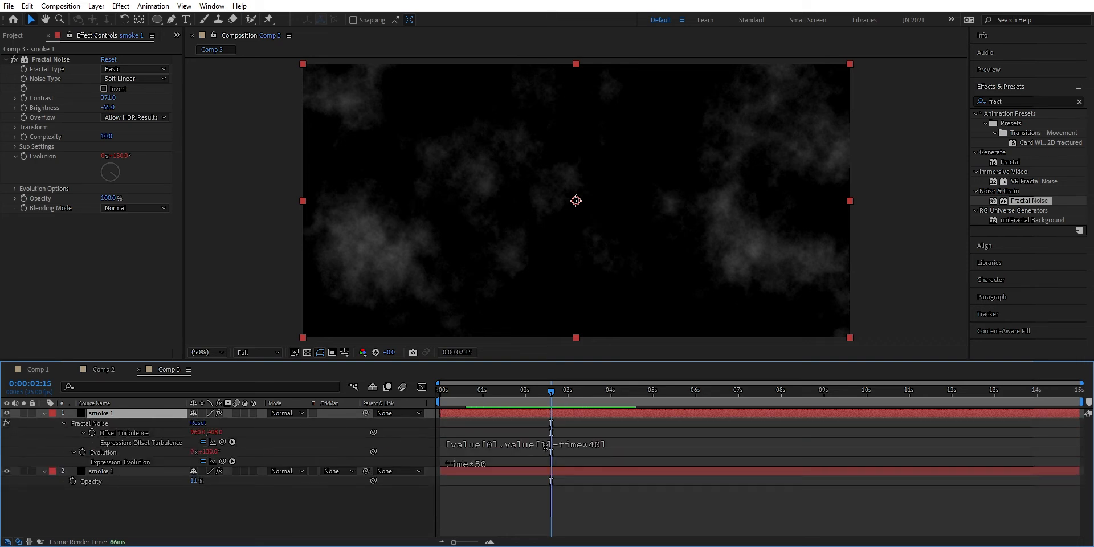
{"action": "left_click", "coordinate": [596, 444]}
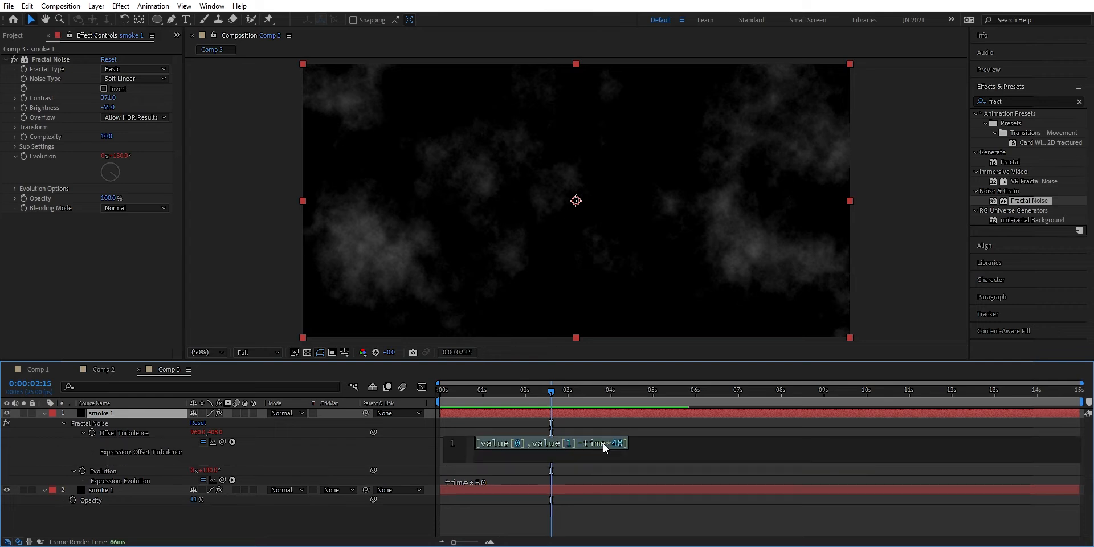
{"action": "left_click", "coordinate": [622, 444]}
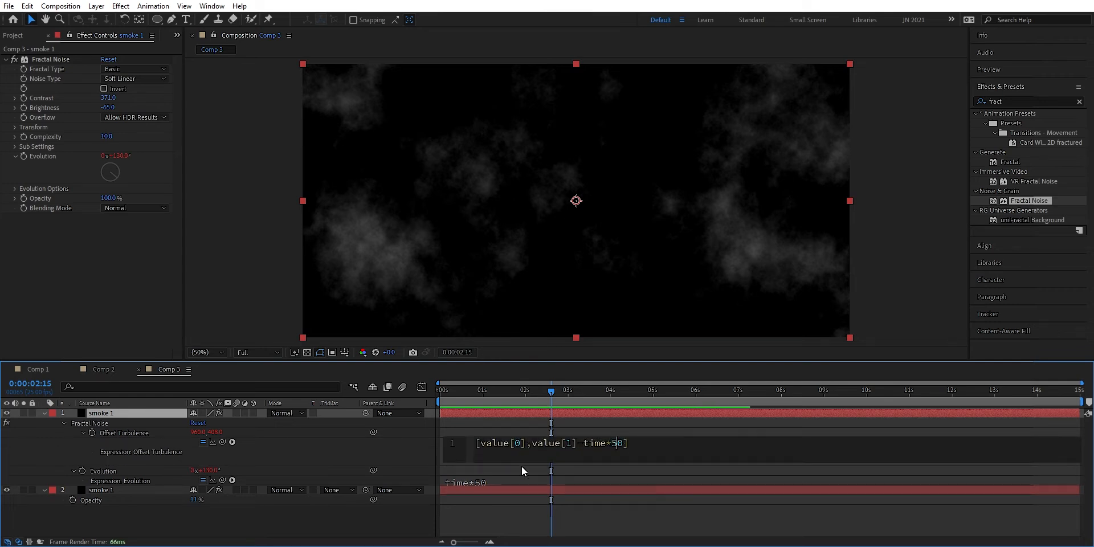
- Change the upper smoke 1 layer's Evolution expression to time*40, then return to the start of the timeline with its properties collapsed
{"action": "left_click", "coordinate": [478, 480]}
{"action": "left_click", "coordinate": [510, 482]}
{"action": "key", "text": "BackSpace"}
{"action": "type", "text": "4"}
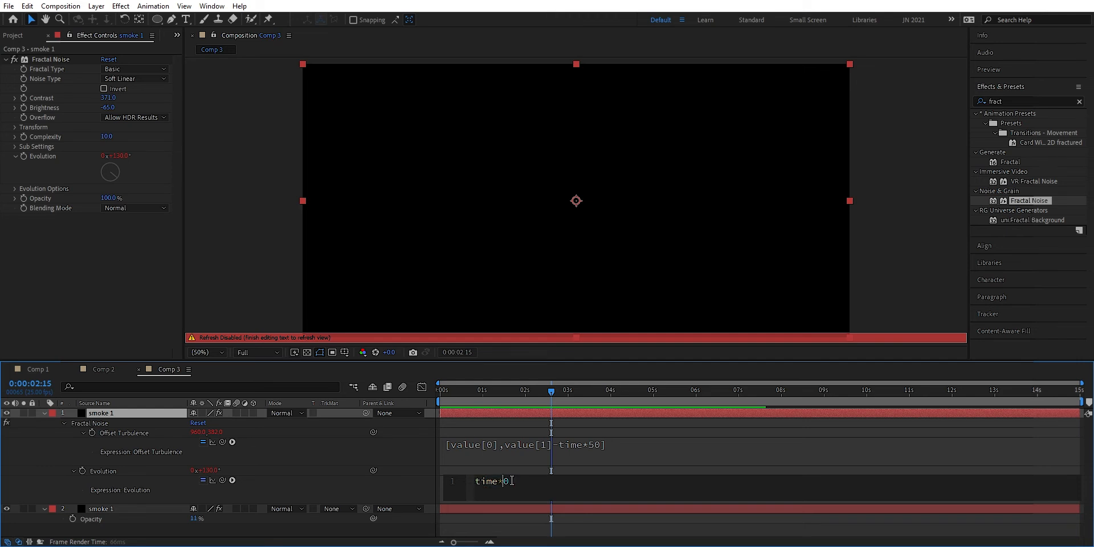
{"action": "left_click", "coordinate": [553, 394]}
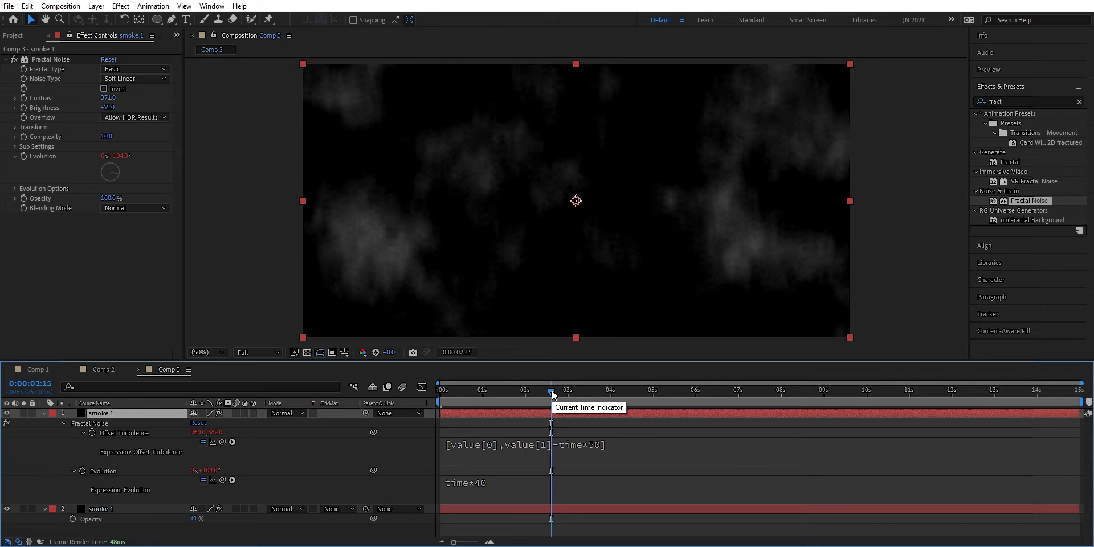
{"action": "left_click_drag", "start_coordinate": [552, 393], "coordinate": [442, 400]}
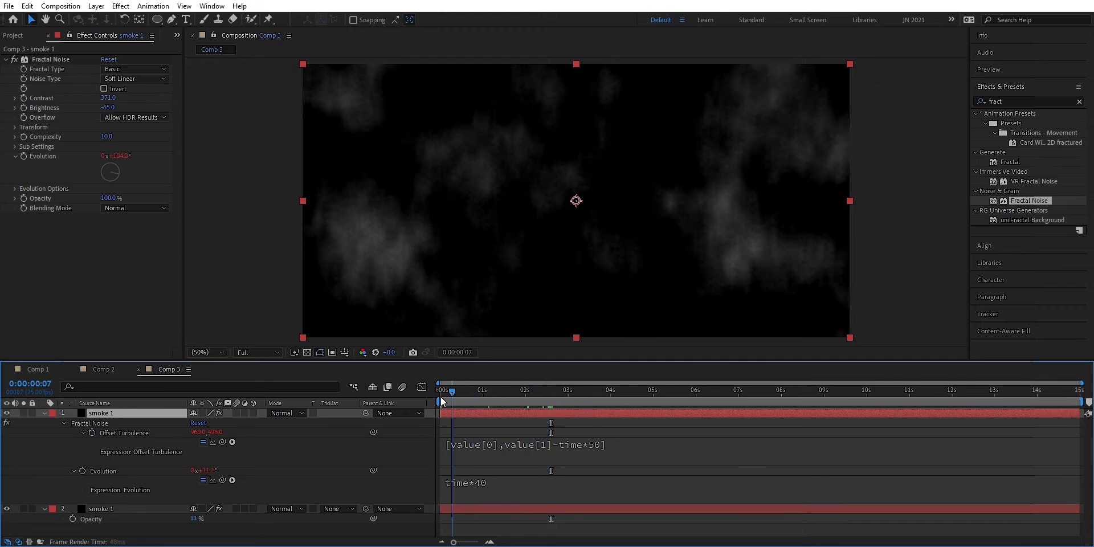
{"action": "left_click", "coordinate": [44, 413]}
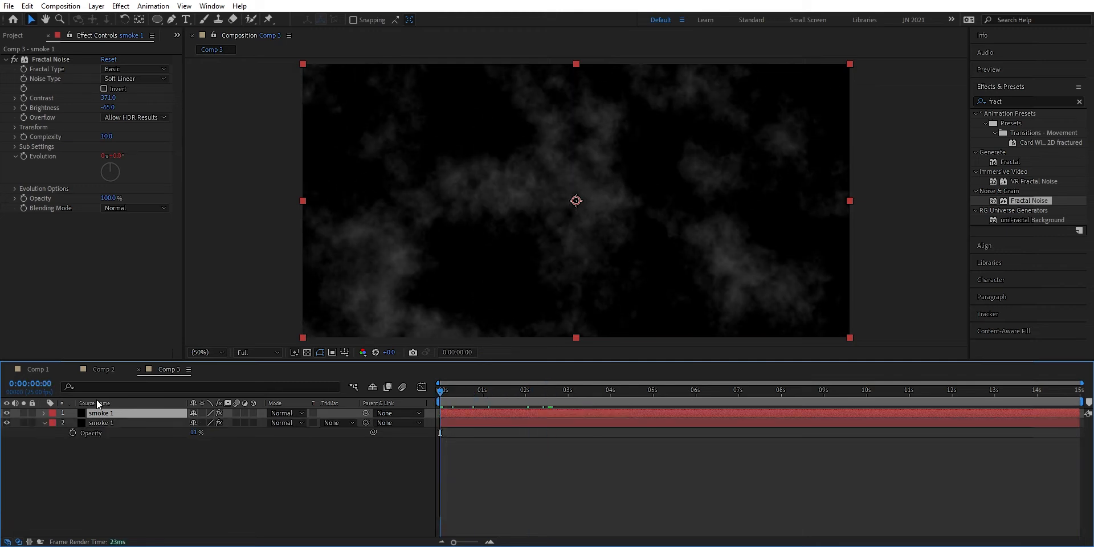
- Set the blending mode of both smoke 1 layers to Screen and play back the combined smoke
{"action": "left_click", "coordinate": [300, 412]}
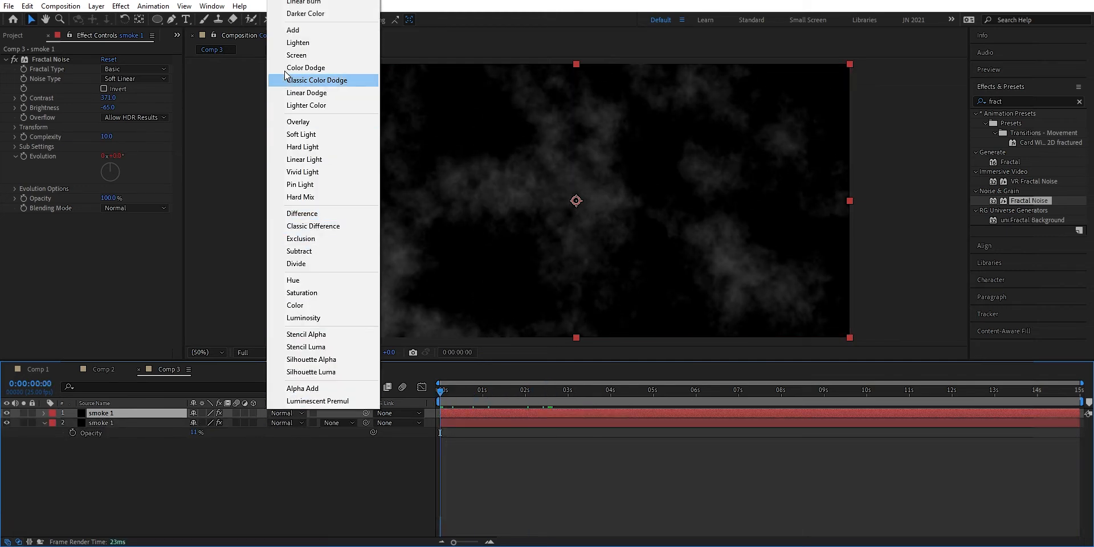
{"action": "left_click", "coordinate": [302, 54]}
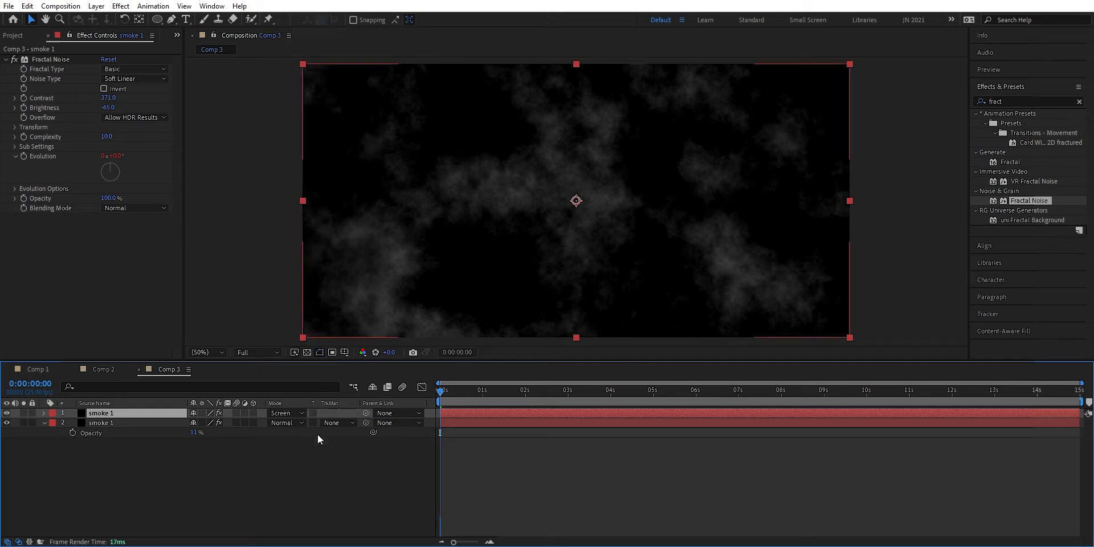
{"action": "left_click", "coordinate": [301, 423]}
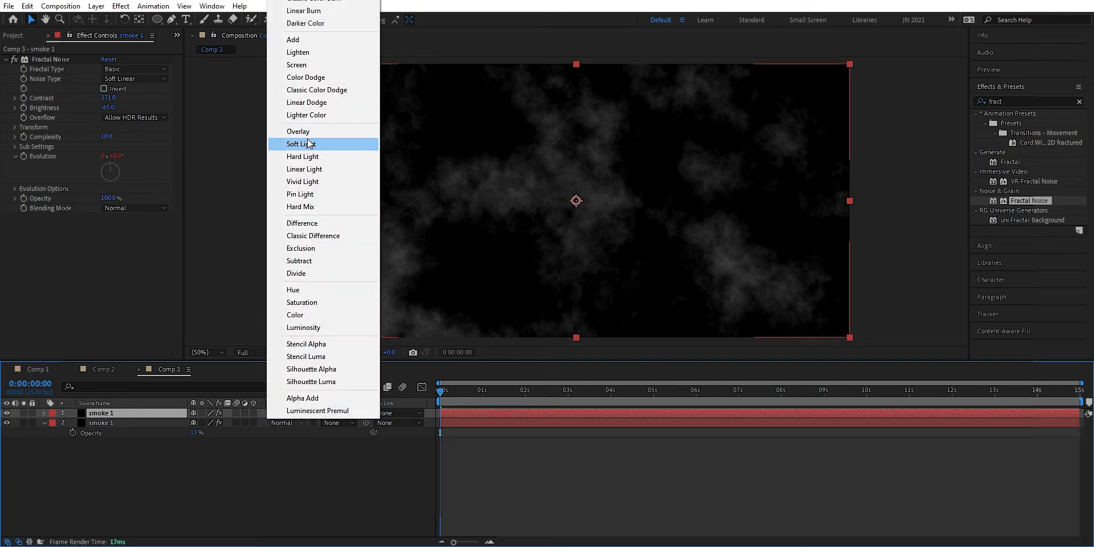
{"action": "left_click", "coordinate": [302, 65]}
{"action": "left_click", "coordinate": [289, 468]}
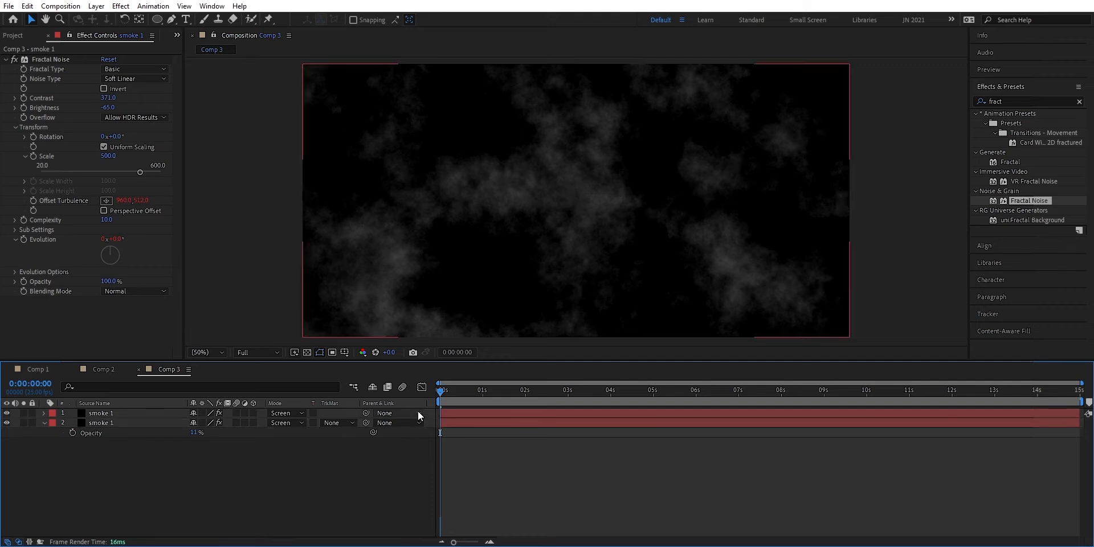
{"action": "key", "text": "space"}
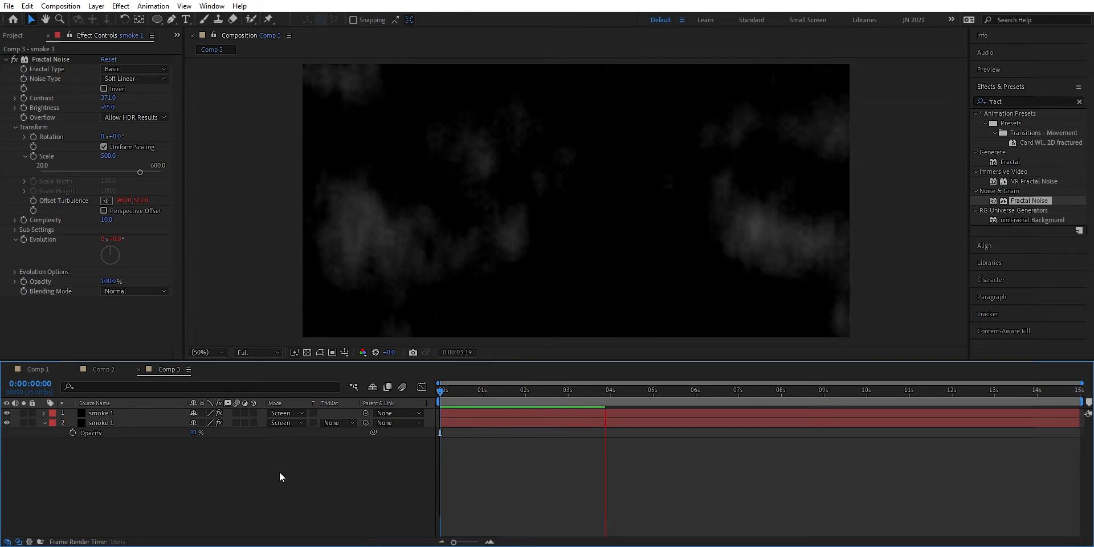
{"action": "key", "text": "space"}
- Set the Random Seed in the upper smoke 1 layer's Fractal Noise evolution options to 1
{"action": "left_click", "coordinate": [135, 412]}
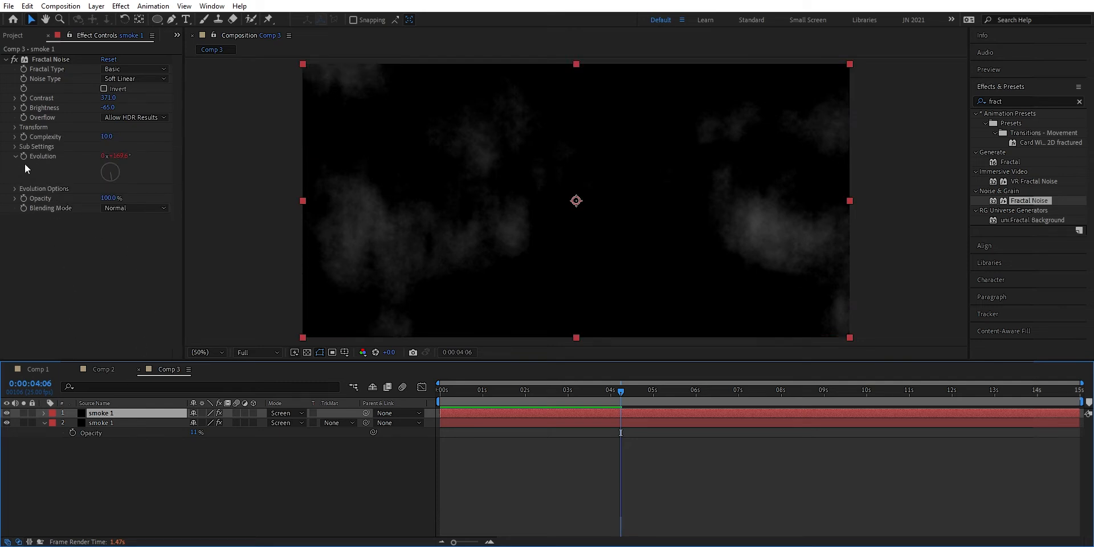
{"action": "left_click", "coordinate": [15, 189]}
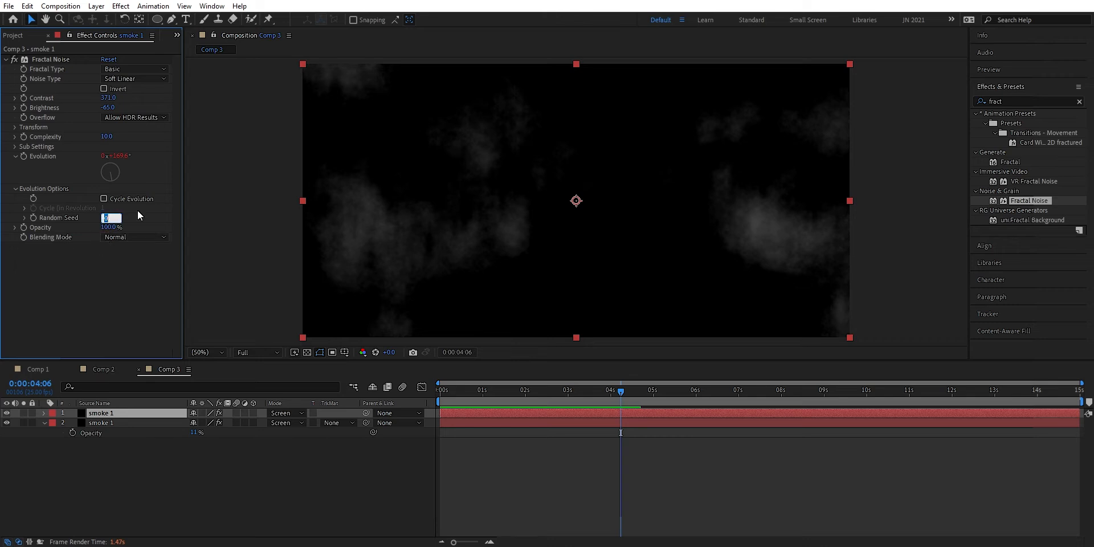
{"action": "type", "text": "1"}
{"action": "left_click", "coordinate": [119, 269]}
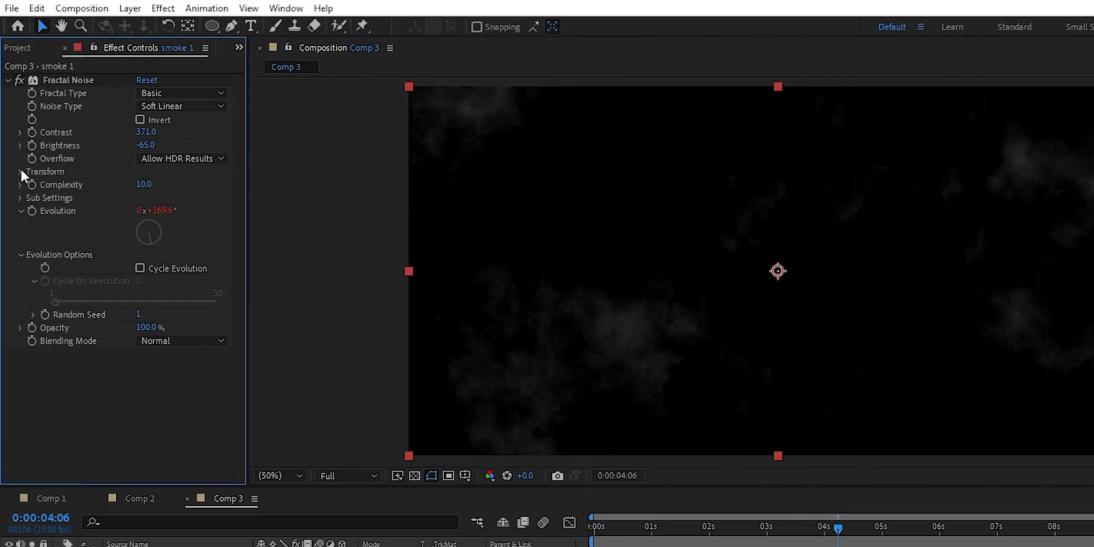
- Set the upper smoke 1 layer's Fractal Noise transform Scale to 1000
{"action": "left_click", "coordinate": [15, 127]}
{"action": "left_click", "coordinate": [147, 212]}
{"action": "type", "text": "100"}
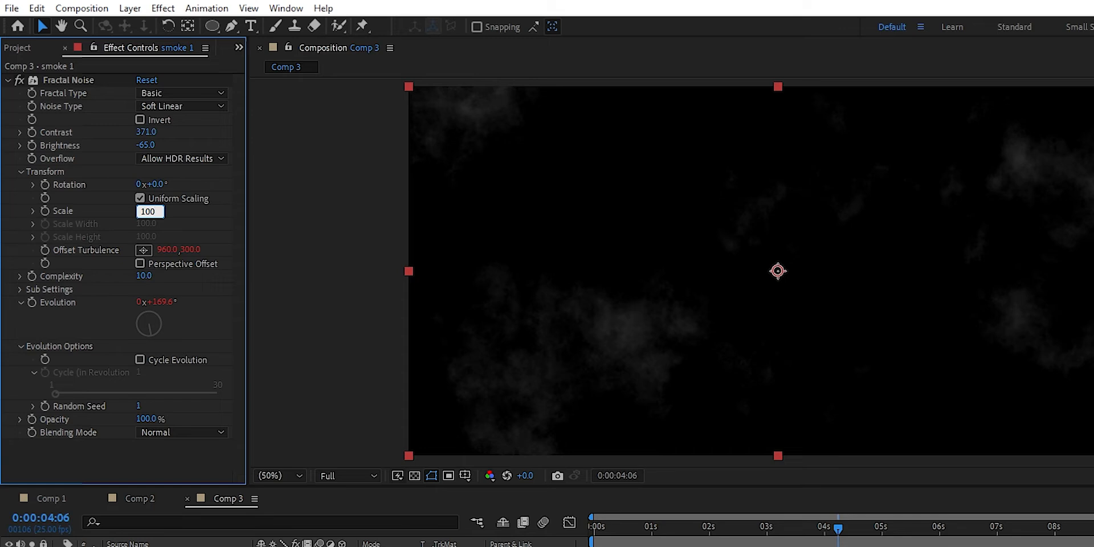
{"action": "type", "text": "0"}
{"action": "left_click", "coordinate": [100, 122]}
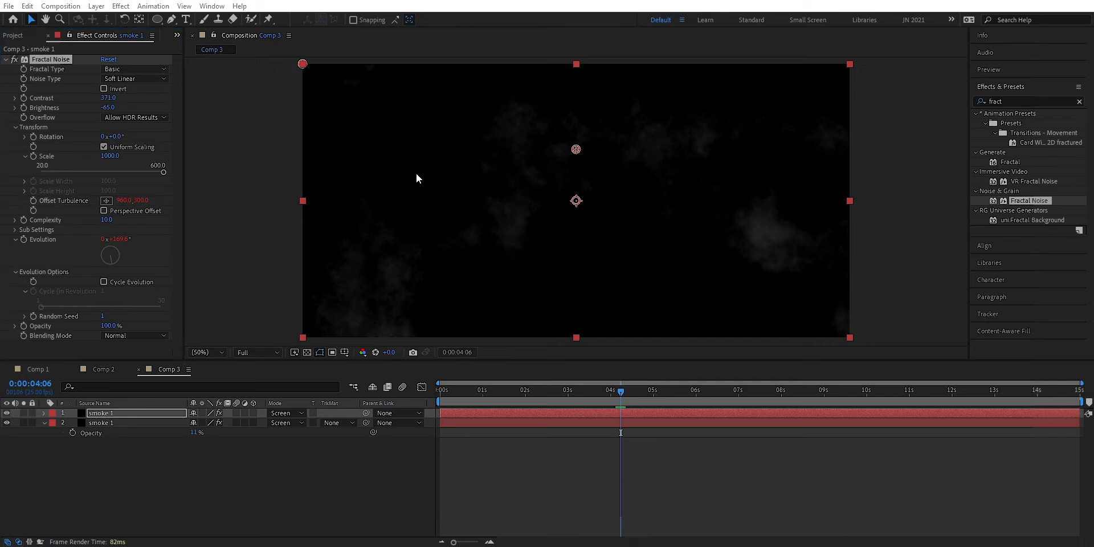
- Collapse the Fractal Noise effect and the lower layer's properties, and preview the smoke from the start of the timeline
{"action": "left_click", "coordinate": [7, 59]}
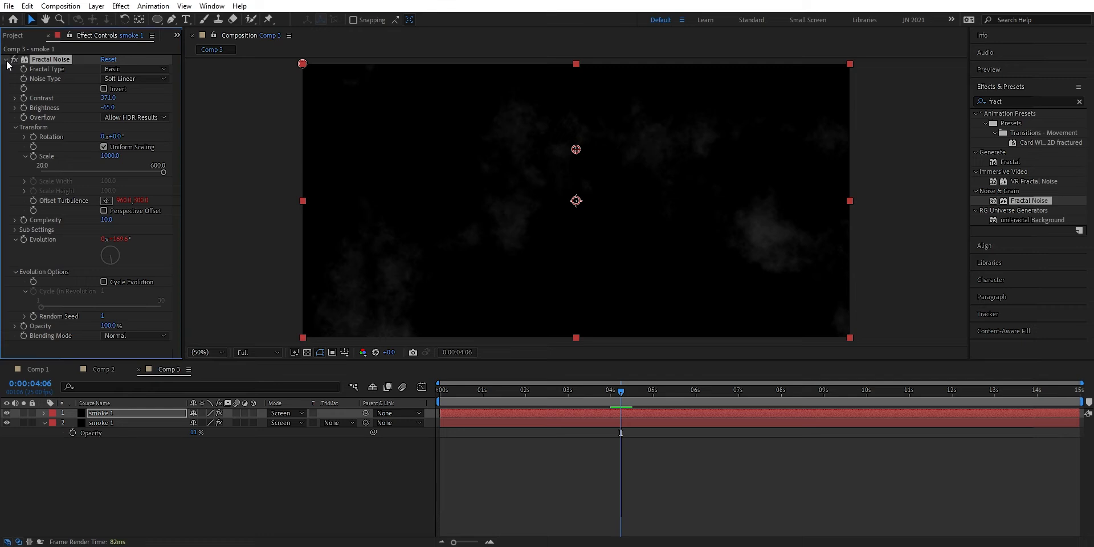
{"action": "left_click", "coordinate": [44, 422]}
{"action": "left_click", "coordinate": [70, 444]}
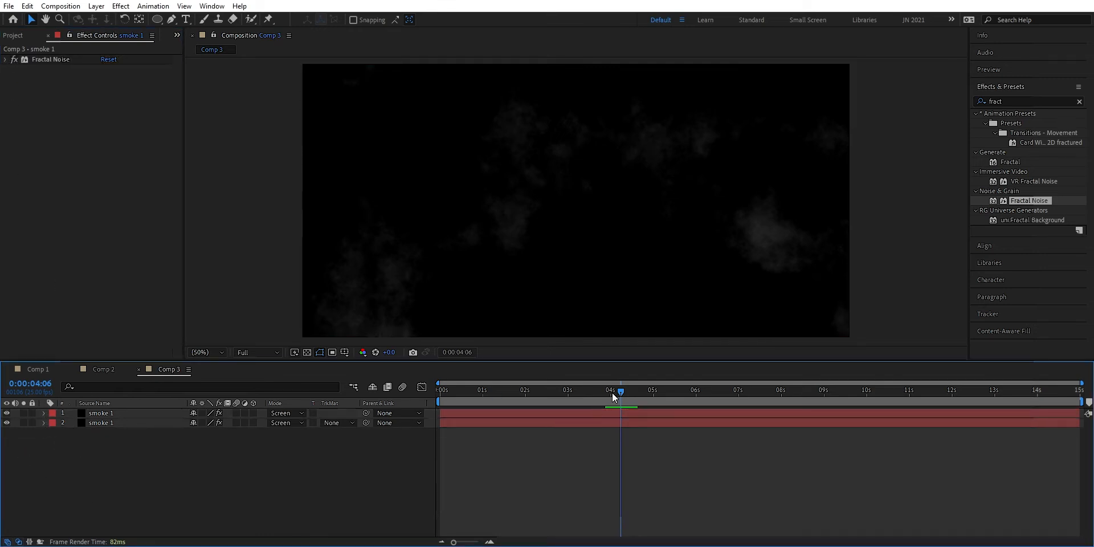
{"action": "left_click_drag", "start_coordinate": [621, 391], "coordinate": [426, 385]}
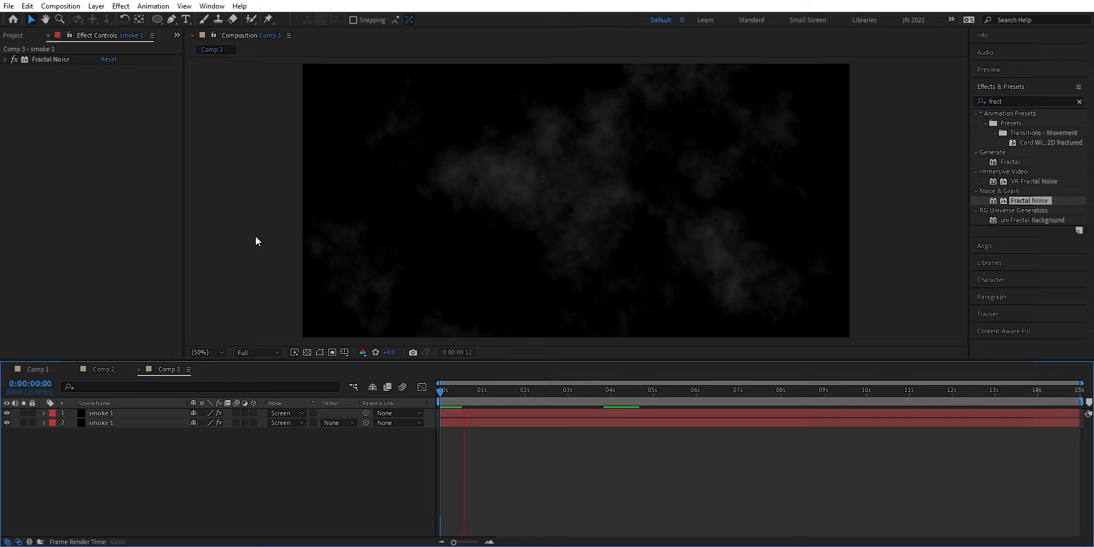
{"action": "key", "text": "space"}
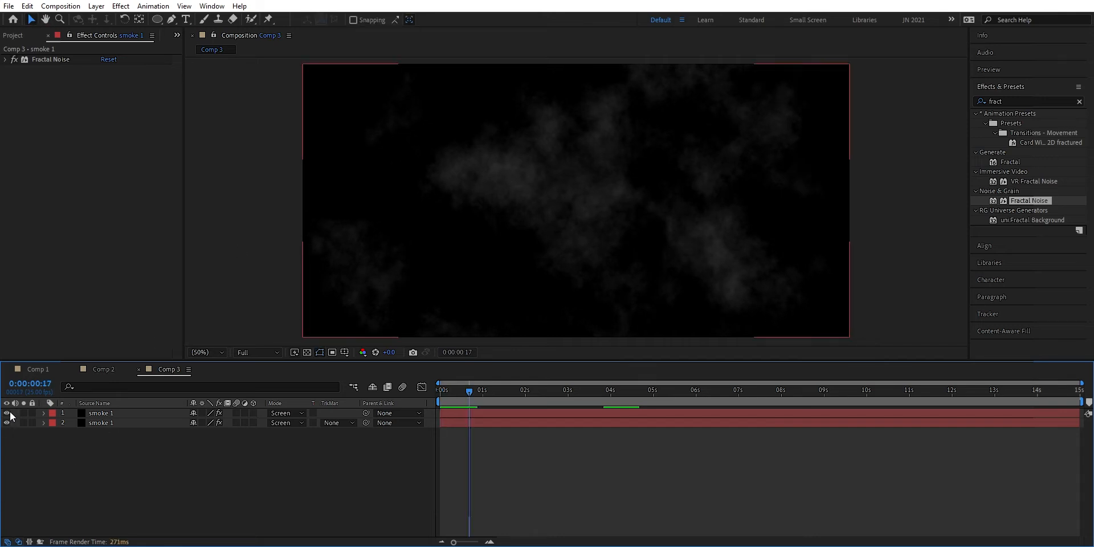
- Hide both smoke 1 layers and add a text layer reading "smoke" in the composition
{"action": "left_click", "coordinate": [7, 412]}
{"action": "left_click", "coordinate": [7, 422]}
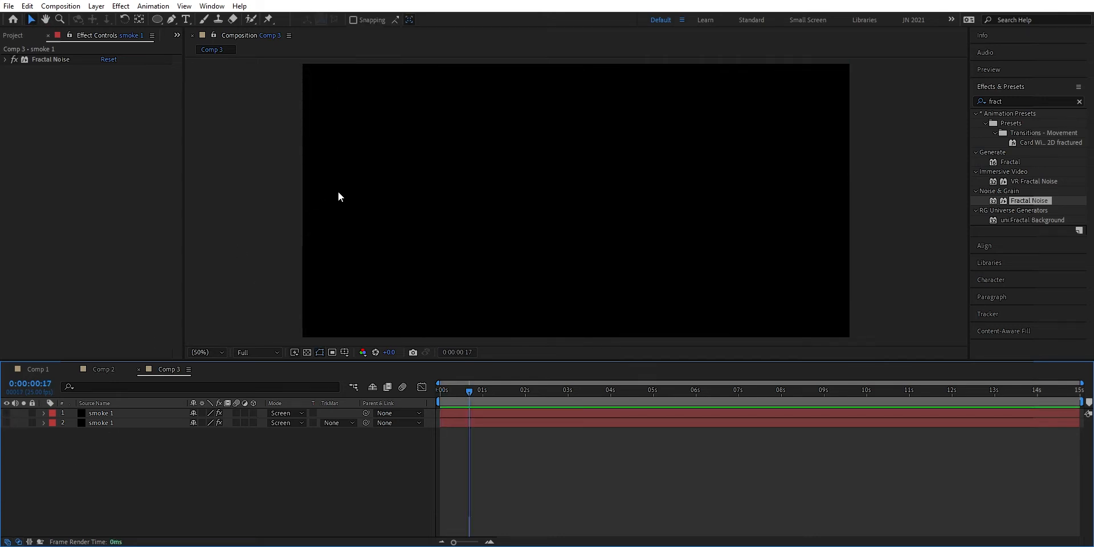
{"action": "left_click", "coordinate": [186, 19]}
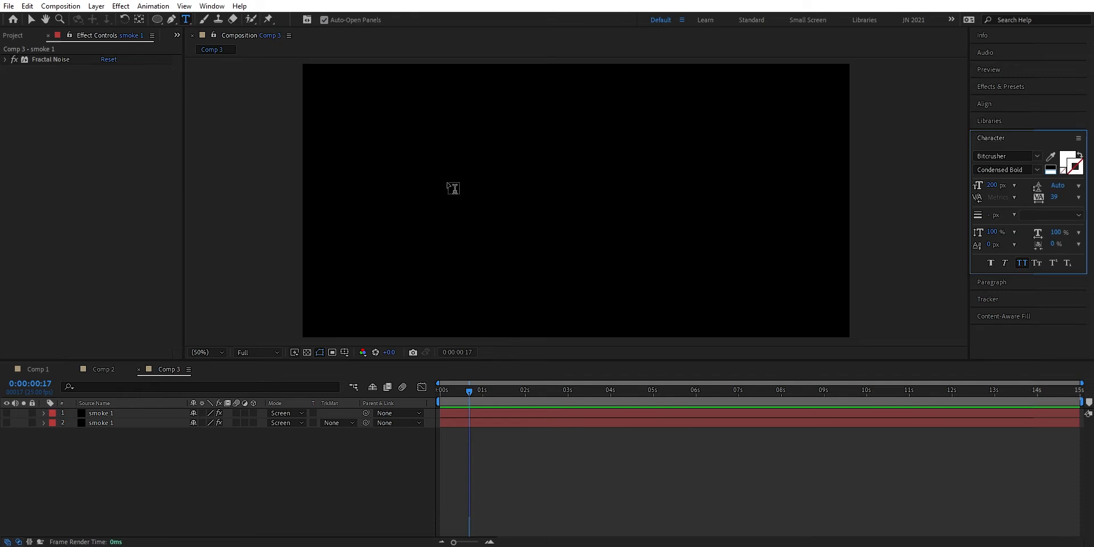
{"action": "left_click", "coordinate": [461, 207]}
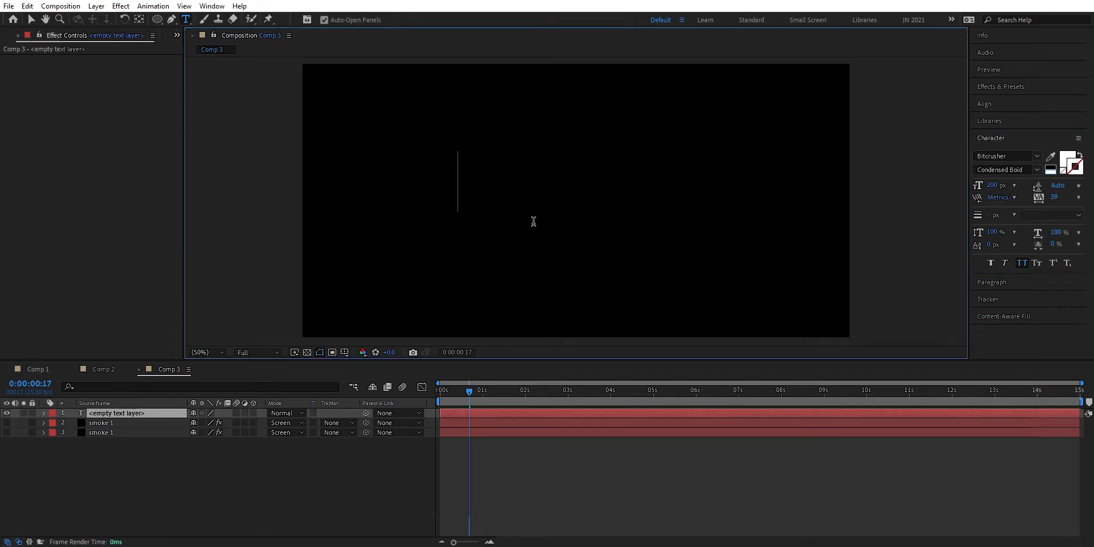
{"action": "type", "text": "smoke"}
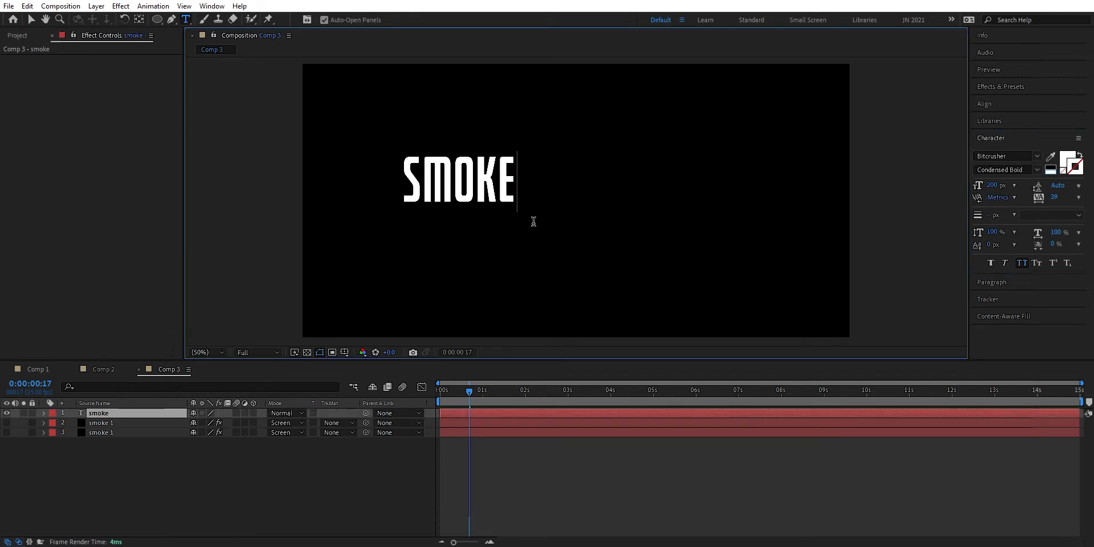
- Set the font size of the whole SMOKE text to 250 px
{"action": "double_click", "coordinate": [405, 152]}
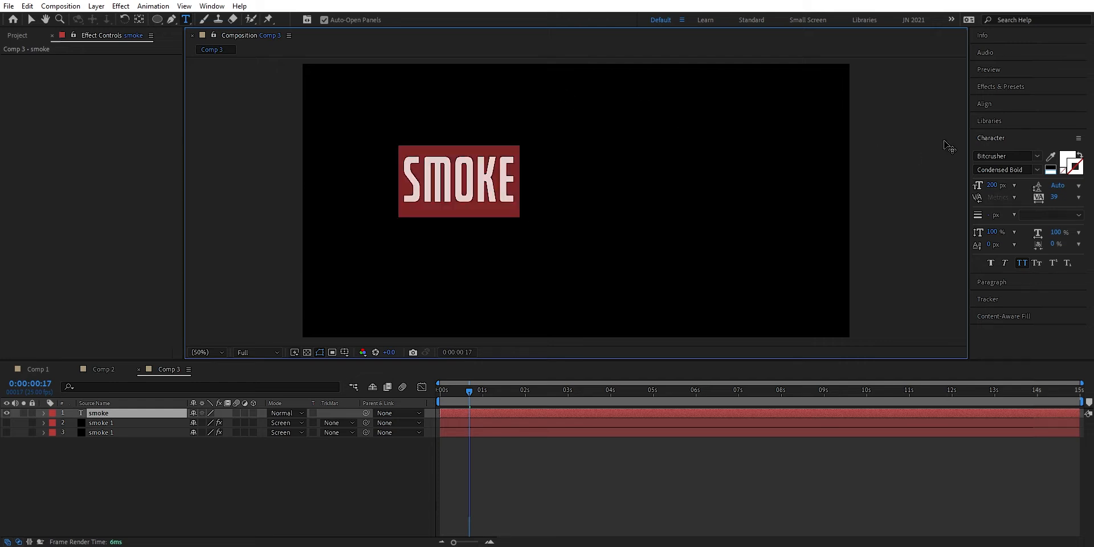
{"action": "left_click_drag", "start_coordinate": [992, 185], "coordinate": [1012, 184]}
{"action": "left_click", "coordinate": [992, 185]}
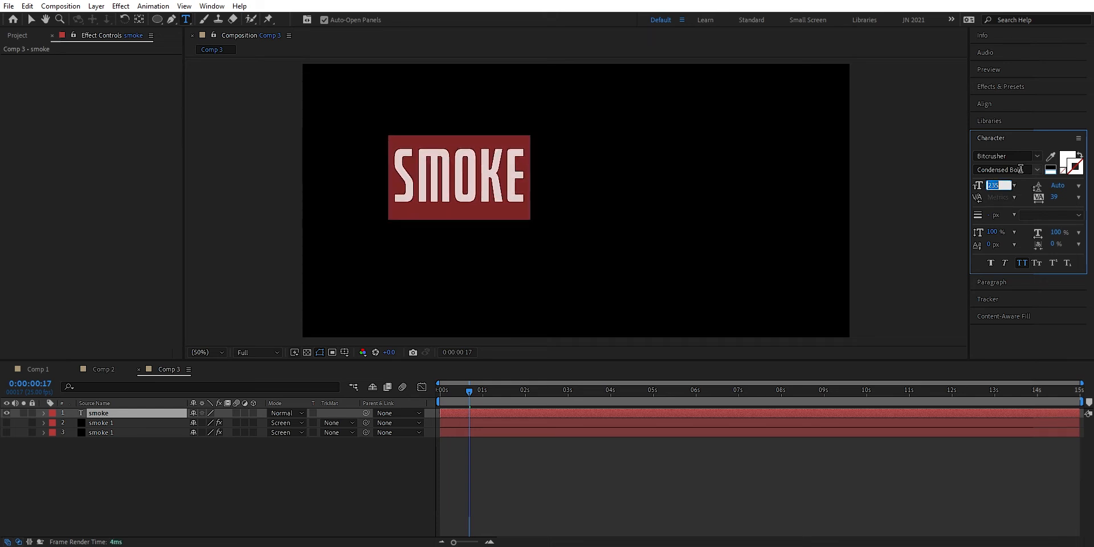
{"action": "type", "text": "250"}
{"action": "key", "text": "Return"}
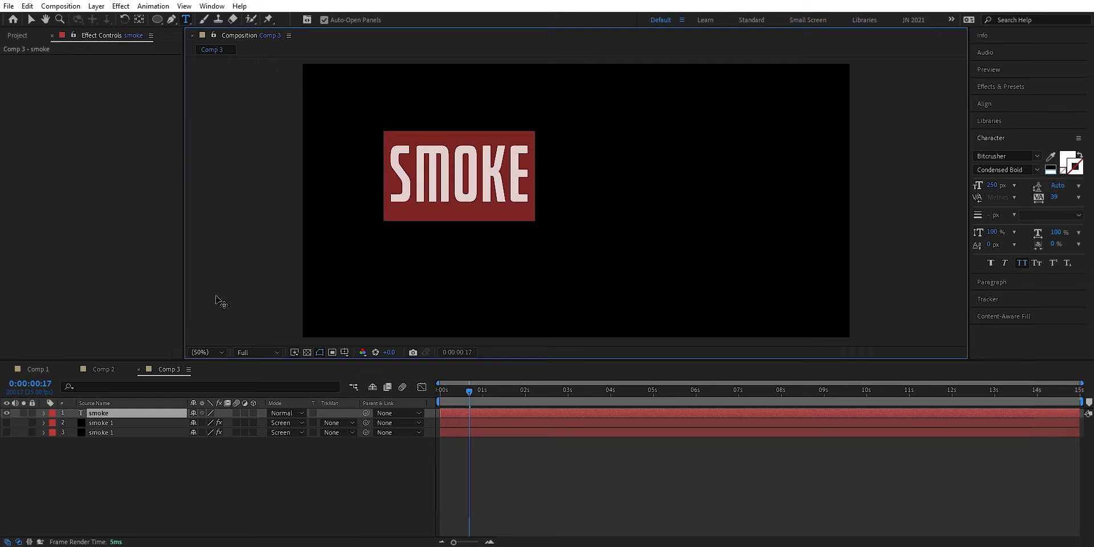
- Show the Title/Action Safe guides and shift the smoke text layer horizontally to position 831, 484
{"action": "left_click", "coordinate": [345, 352]}
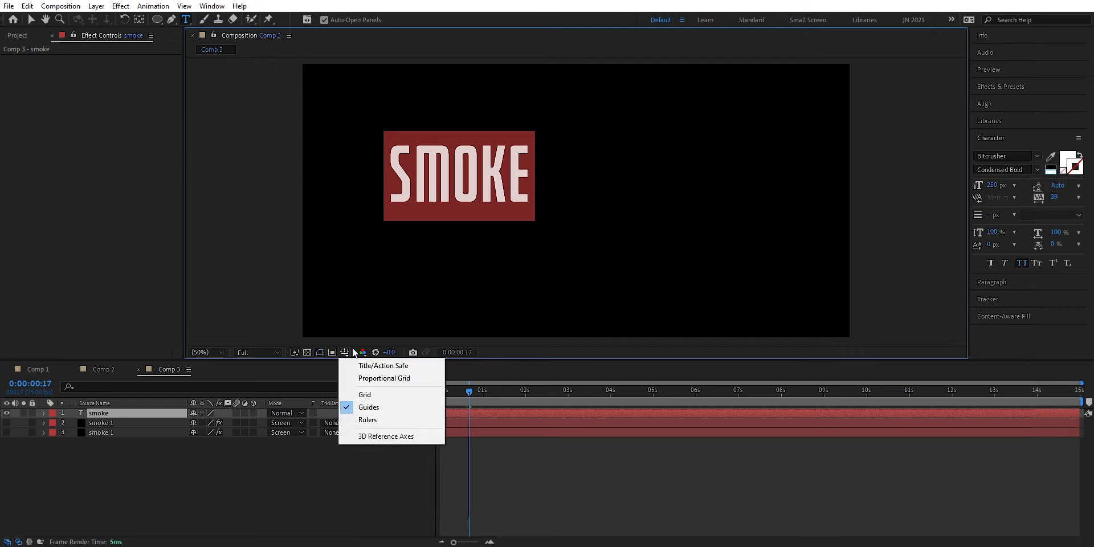
{"action": "left_click", "coordinate": [377, 366]}
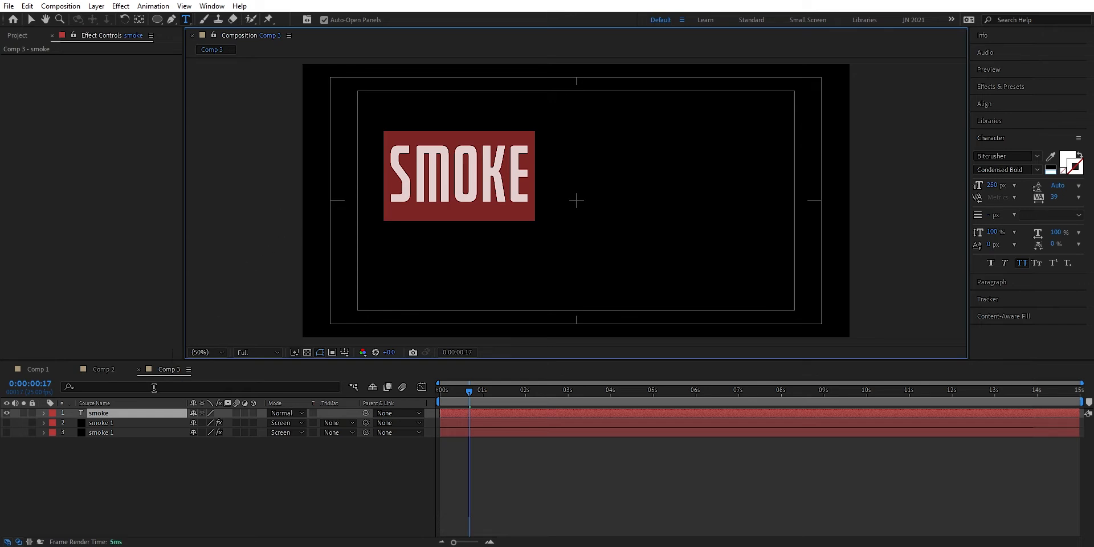
{"action": "left_click", "coordinate": [124, 415]}
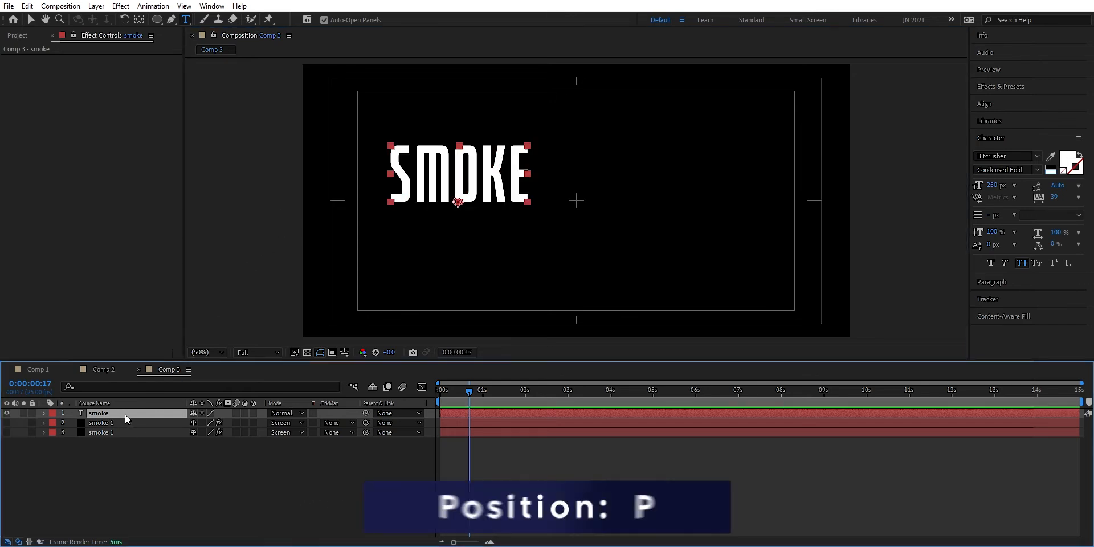
{"action": "key", "text": "p"}
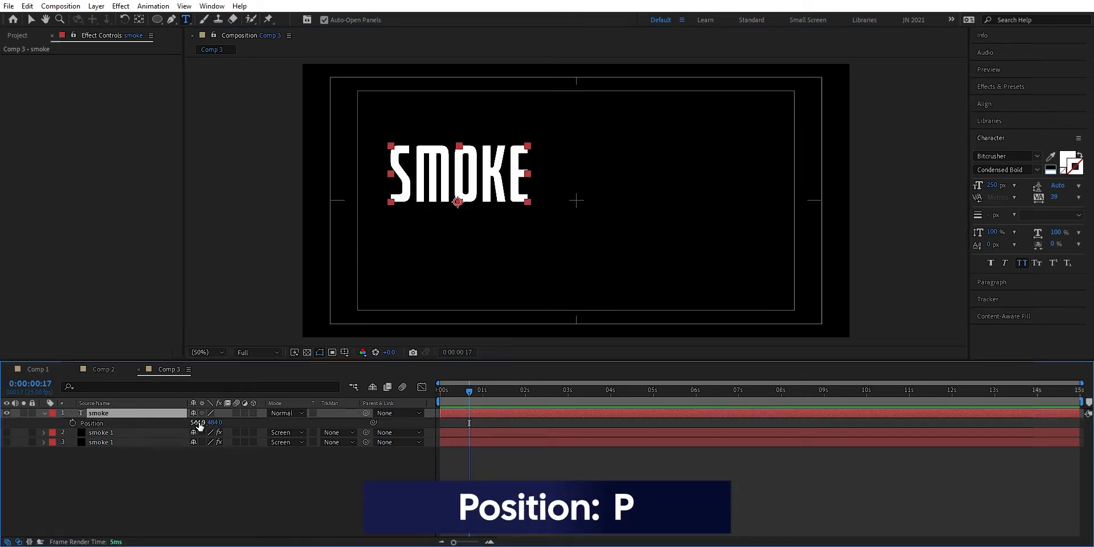
{"action": "left_click_drag", "start_coordinate": [199, 422], "coordinate": [342, 403]}
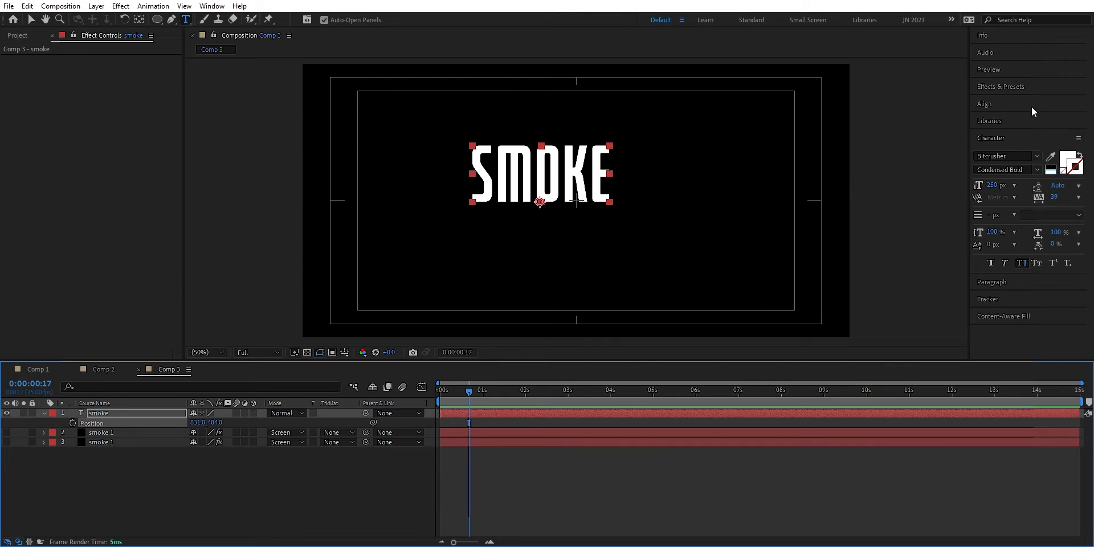
- Give the SMOKE text a white FFFFFF stroke
{"action": "left_click", "coordinate": [1078, 174]}
{"action": "left_click", "coordinate": [1067, 158]}
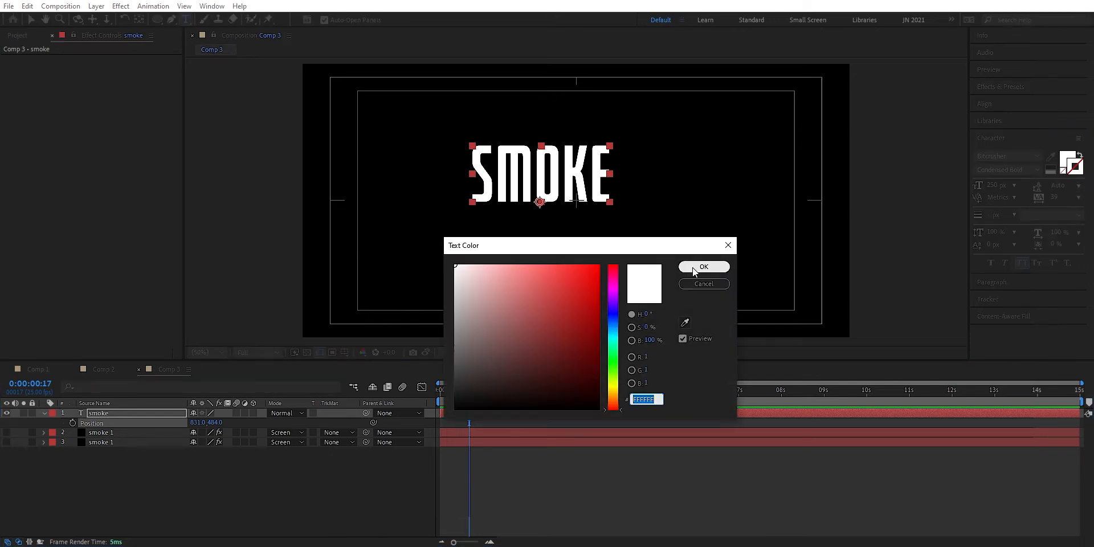
{"action": "left_click", "coordinate": [693, 268]}
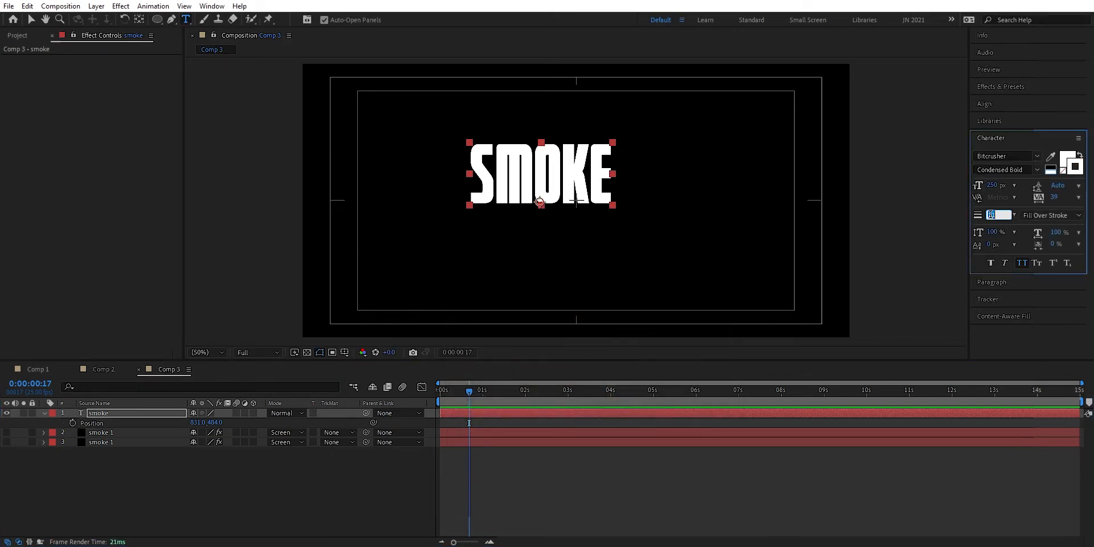
- Set the stroke width of the SMOKE text to 3 px and deselect the text layer
{"action": "type", "text": "3"}
{"action": "key", "text": "Return"}
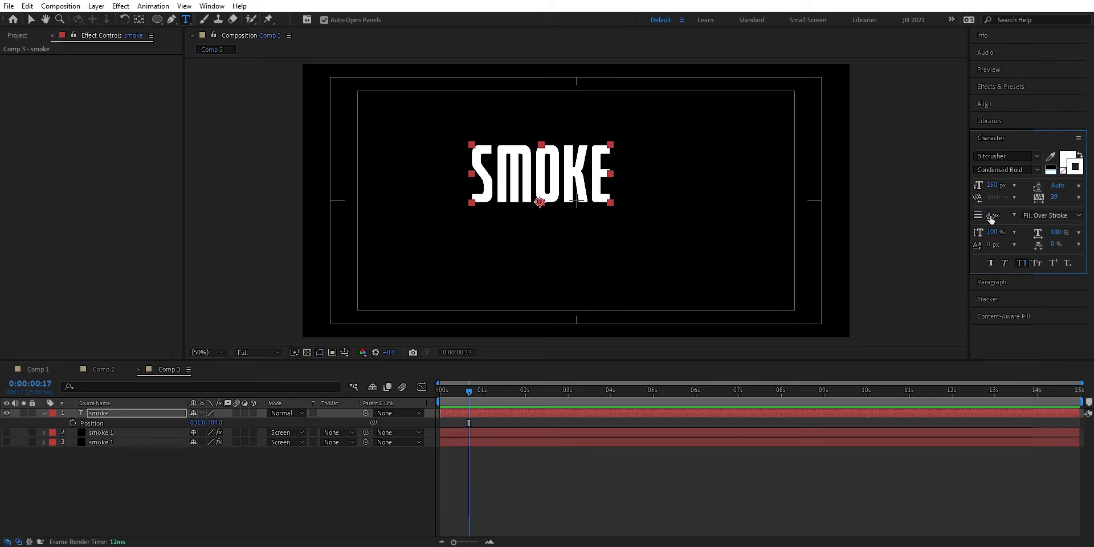
{"action": "left_click", "coordinate": [101, 503]}
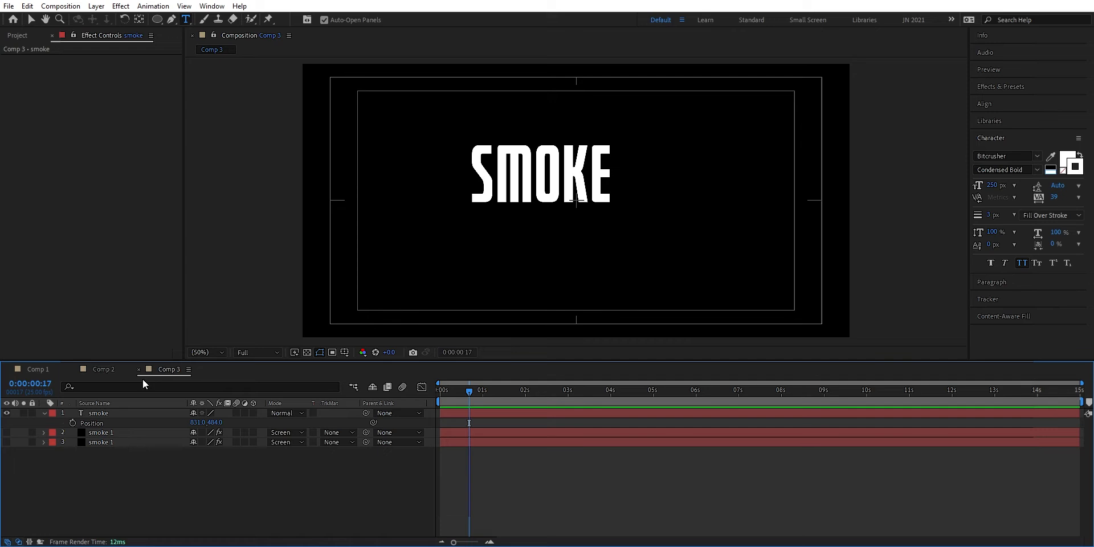
- Add a Bevel and Emboss layer style to the smoke text layer and expand its settings
{"action": "left_click", "coordinate": [122, 414]}
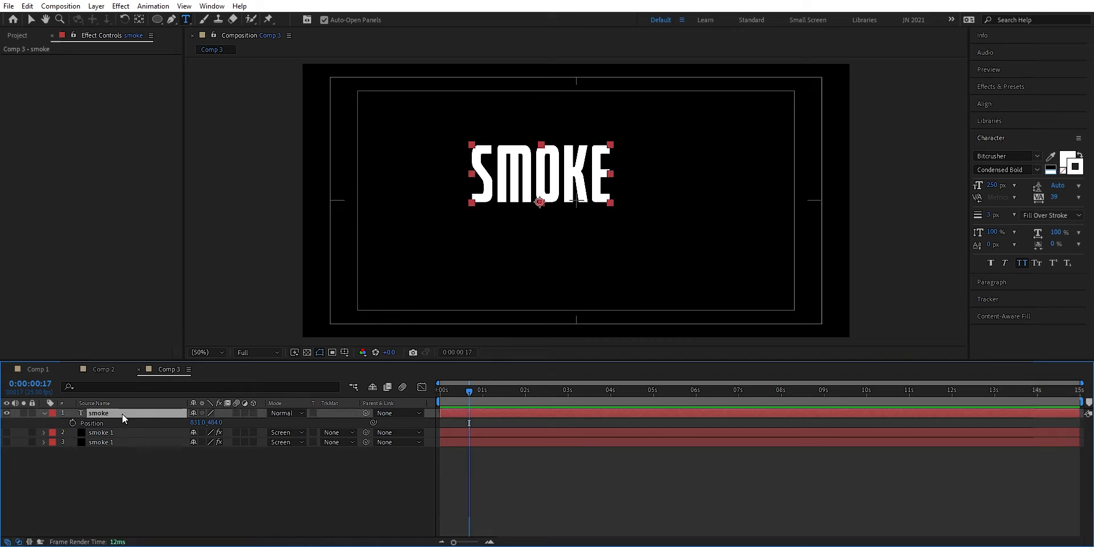
{"action": "right_click", "coordinate": [122, 413]}
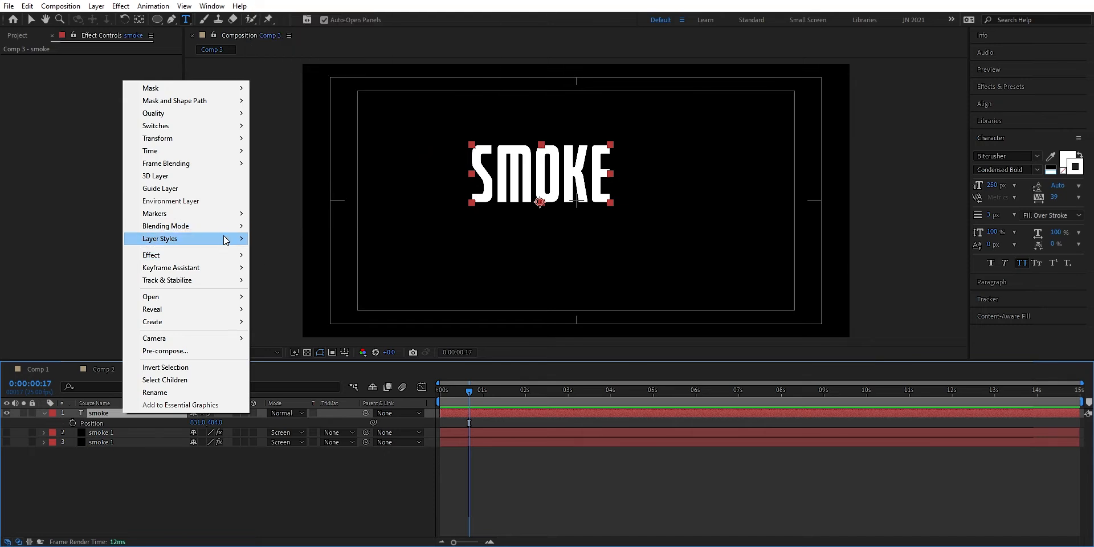
{"action": "mouse_move", "coordinate": [221, 238]}
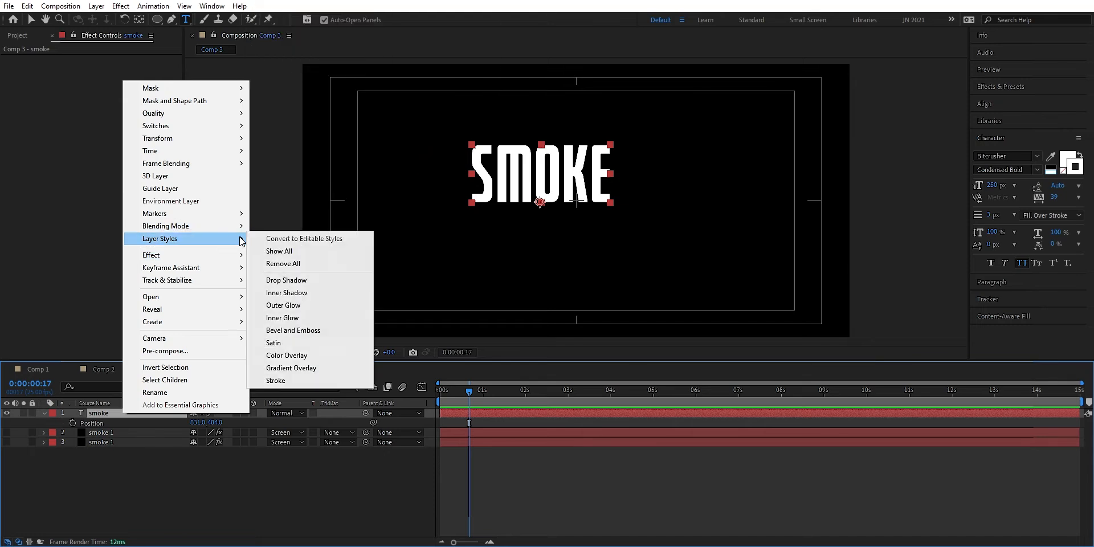
{"action": "left_click", "coordinate": [301, 330]}
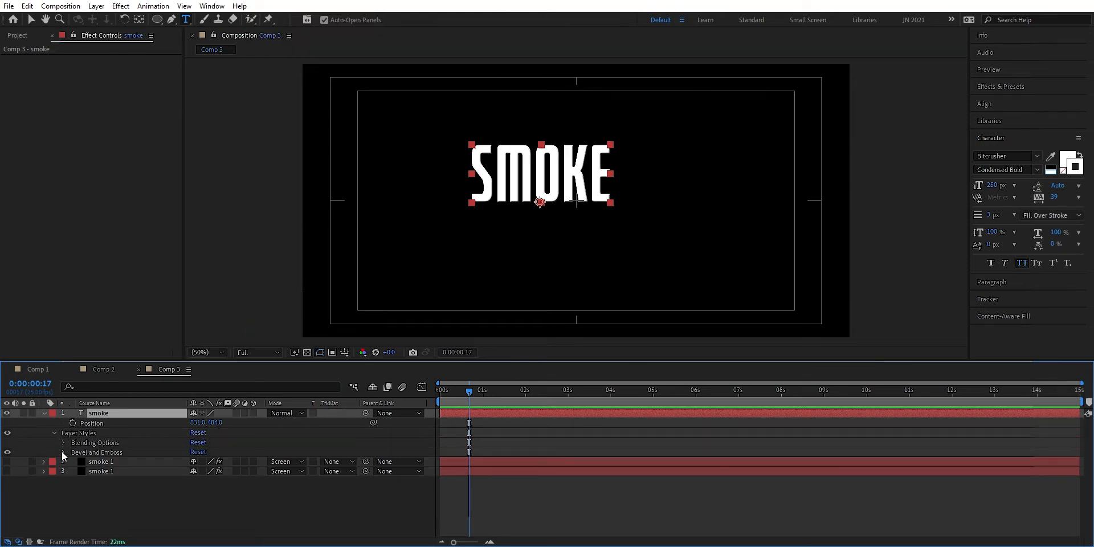
{"action": "left_click", "coordinate": [63, 453]}
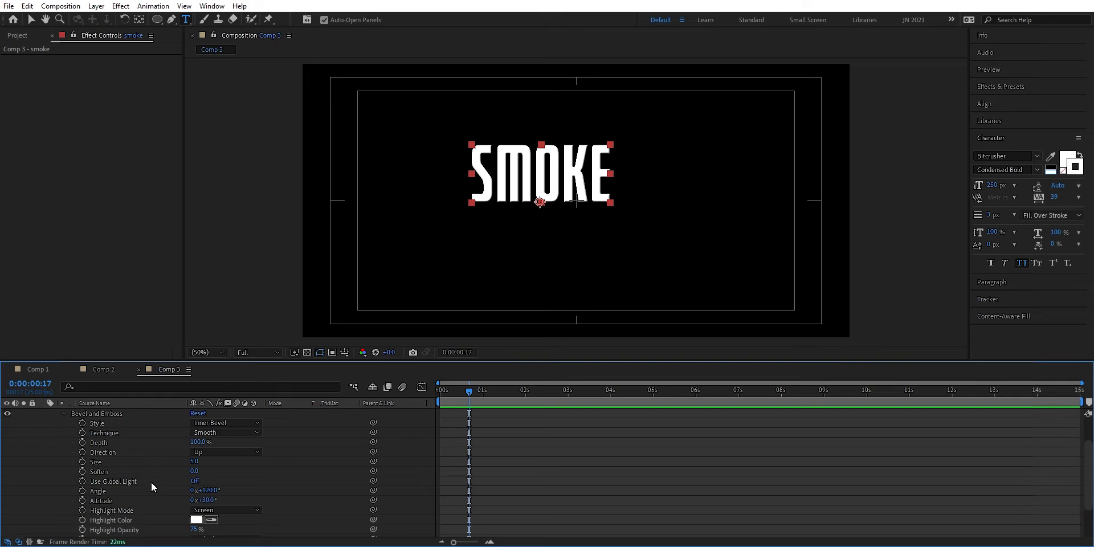
- Set the Bevel and Emboss size to 3 and its technique to Chisel Hard
{"action": "left_click", "coordinate": [195, 461]}
{"action": "type", "text": "3"}
{"action": "key", "text": "Return"}
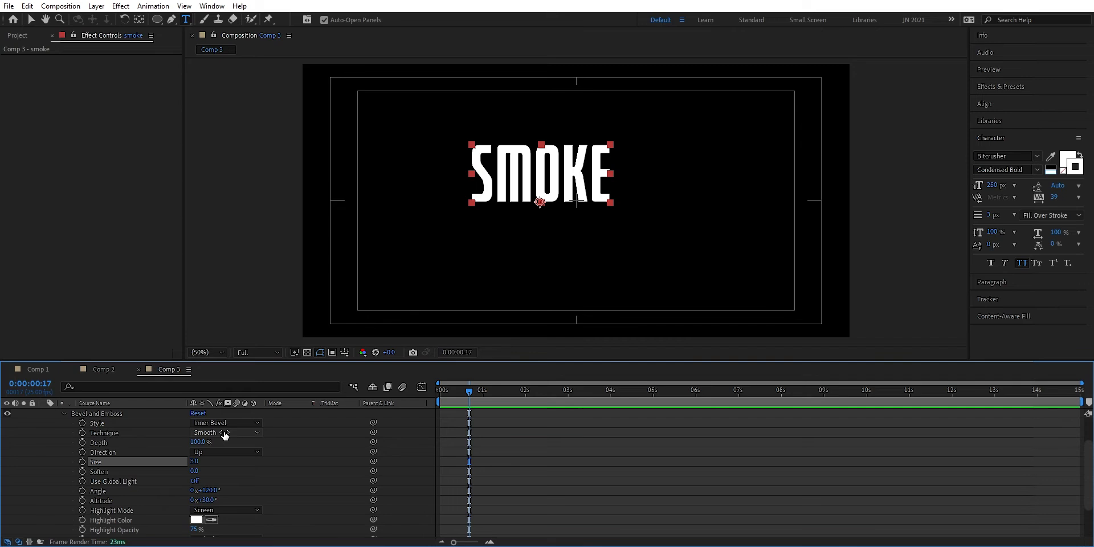
{"action": "left_click", "coordinate": [225, 435]}
{"action": "left_click", "coordinate": [227, 454]}
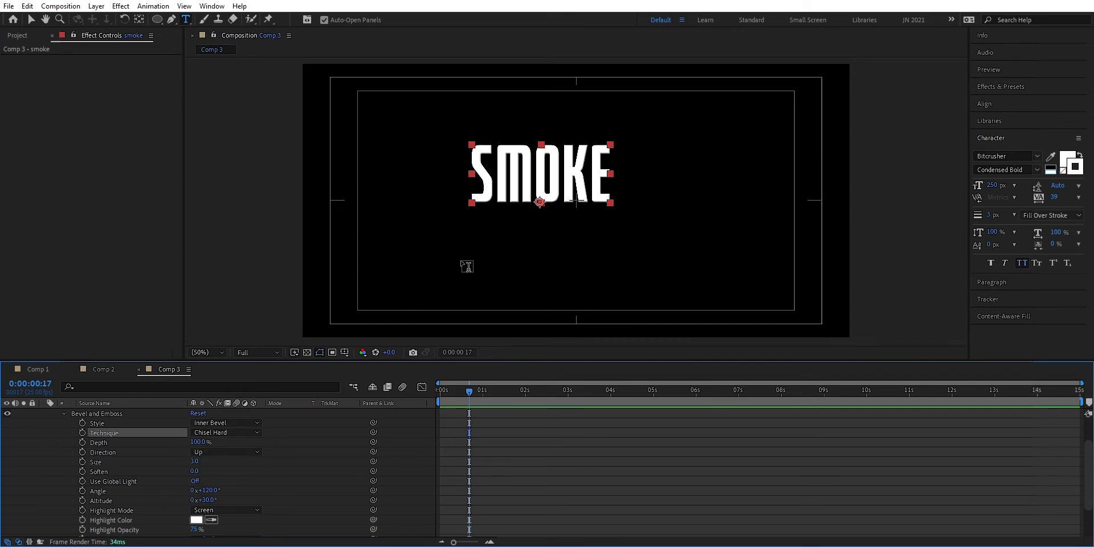
- Set the bevel's highlight mode to Normal and its highlight opacity to 100%
{"action": "key", "text": "period"}
{"action": "key", "text": "period"}
{"action": "key", "text": "period"}
{"action": "scroll", "coordinate": [499, 162], "scroll_direction": "down", "scroll_amount": 1}
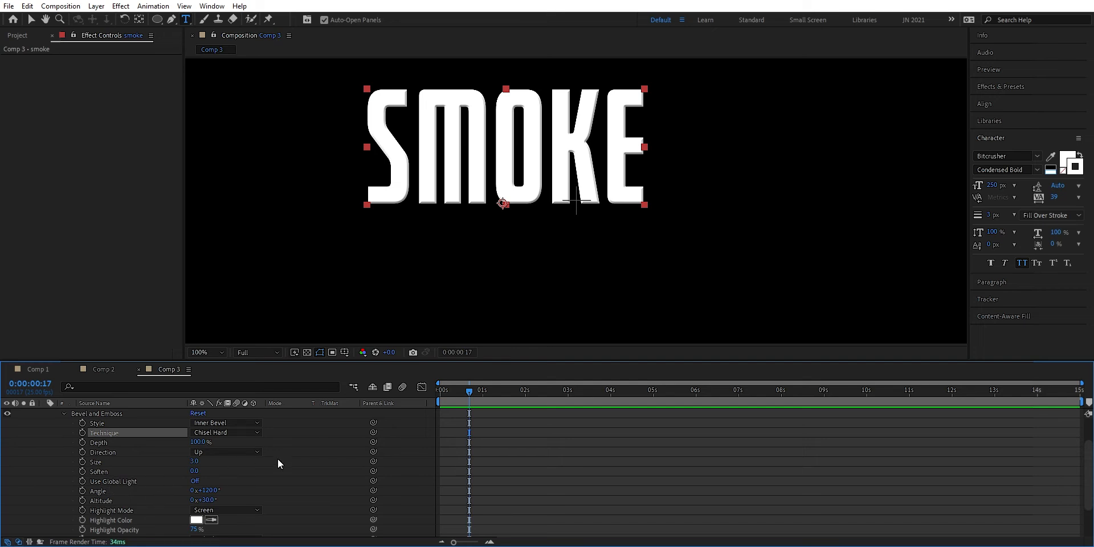
{"action": "left_click", "coordinate": [235, 510]}
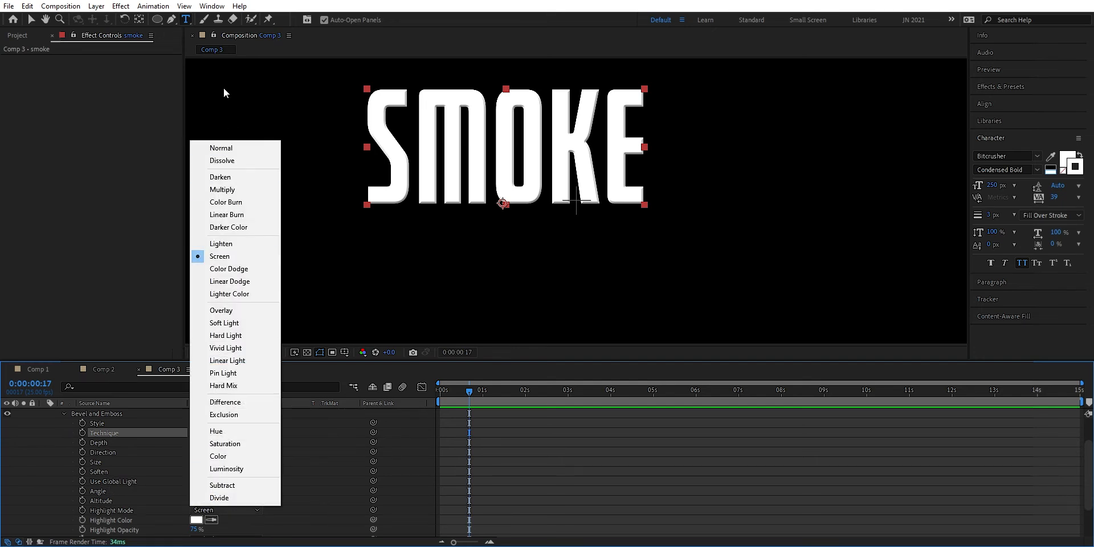
{"action": "left_click", "coordinate": [232, 154]}
{"action": "scroll", "coordinate": [241, 473], "scroll_direction": "down", "scroll_amount": 2}
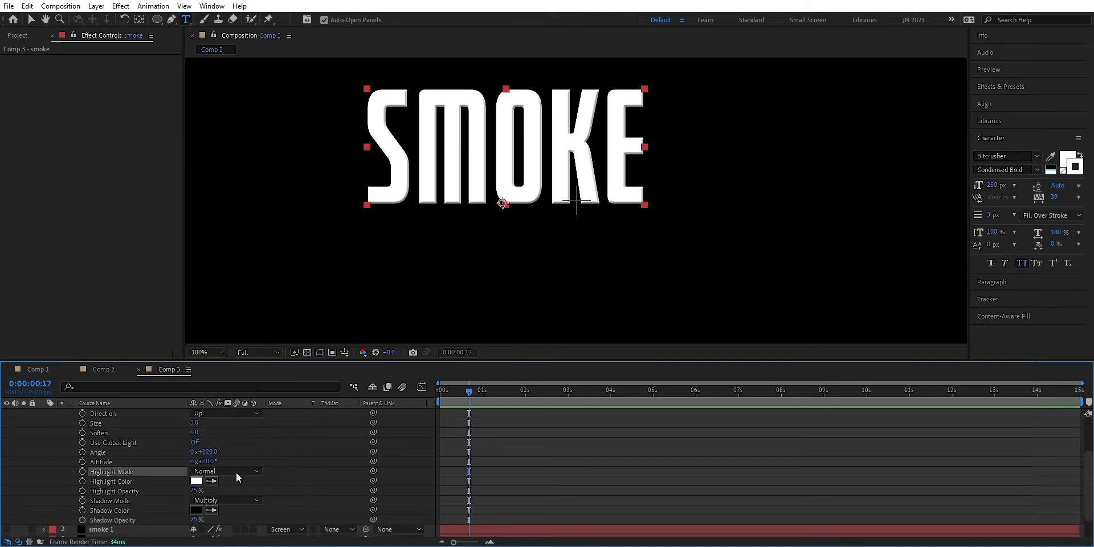
{"action": "scroll", "coordinate": [242, 473], "scroll_direction": "down", "scroll_amount": 1}
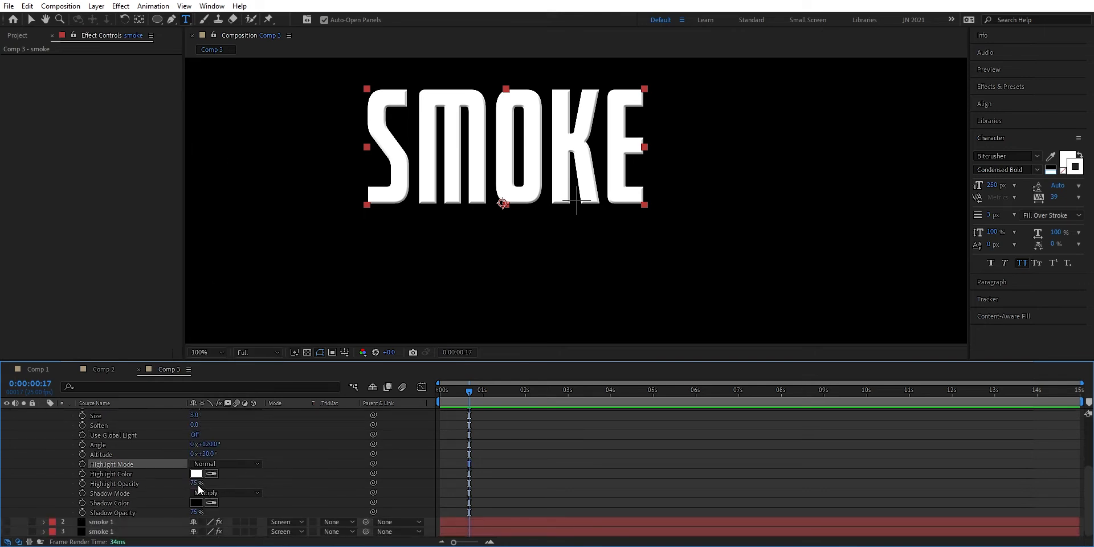
{"action": "left_click_drag", "start_coordinate": [196, 485], "coordinate": [212, 485]}
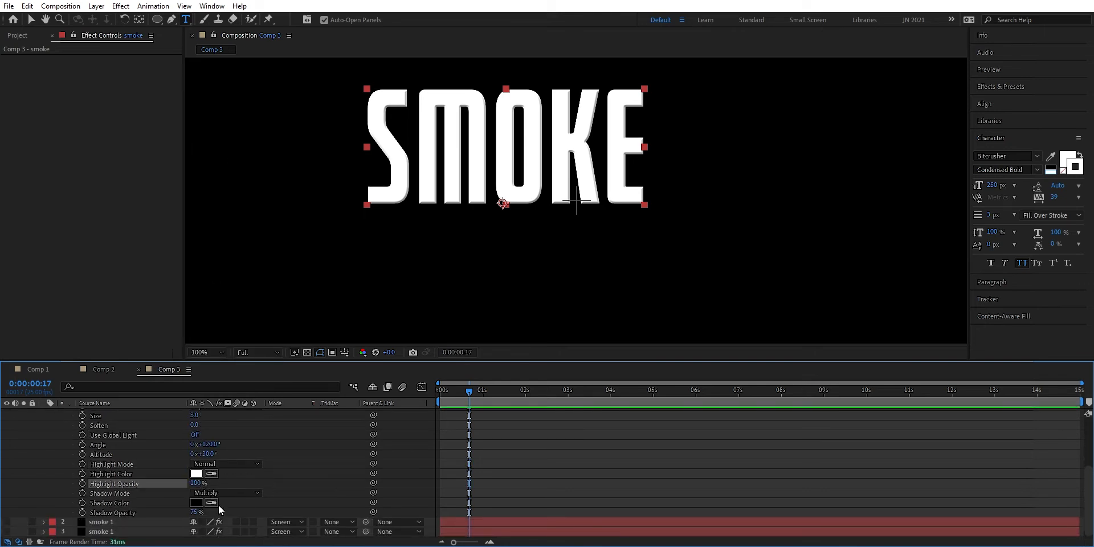
- Set the bevel's shadow mode to Normal and shadow opacity to 100%, and collapse the Bevel and Emboss settings
{"action": "left_click", "coordinate": [226, 494]}
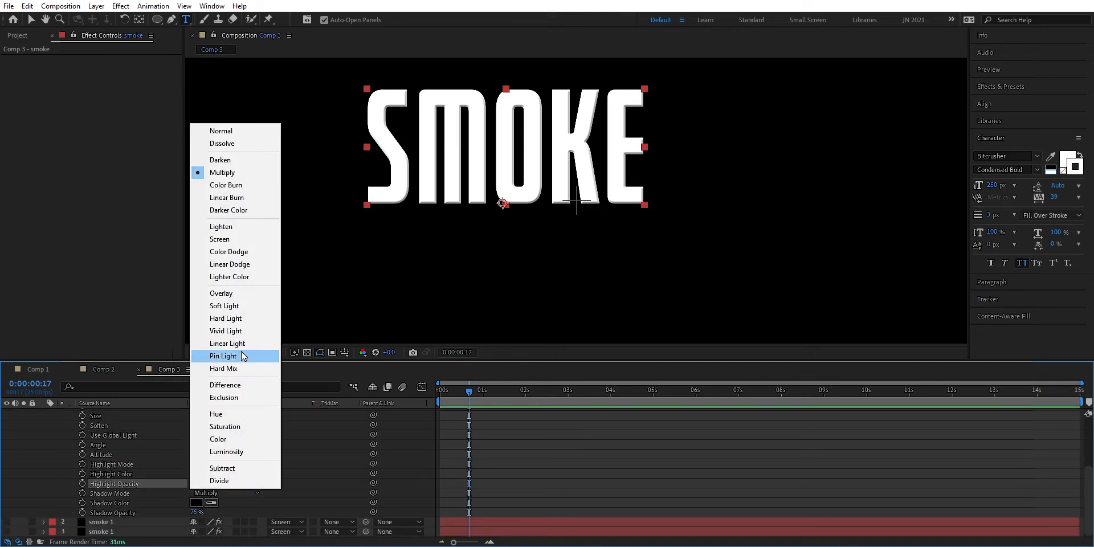
{"action": "left_click", "coordinate": [233, 131]}
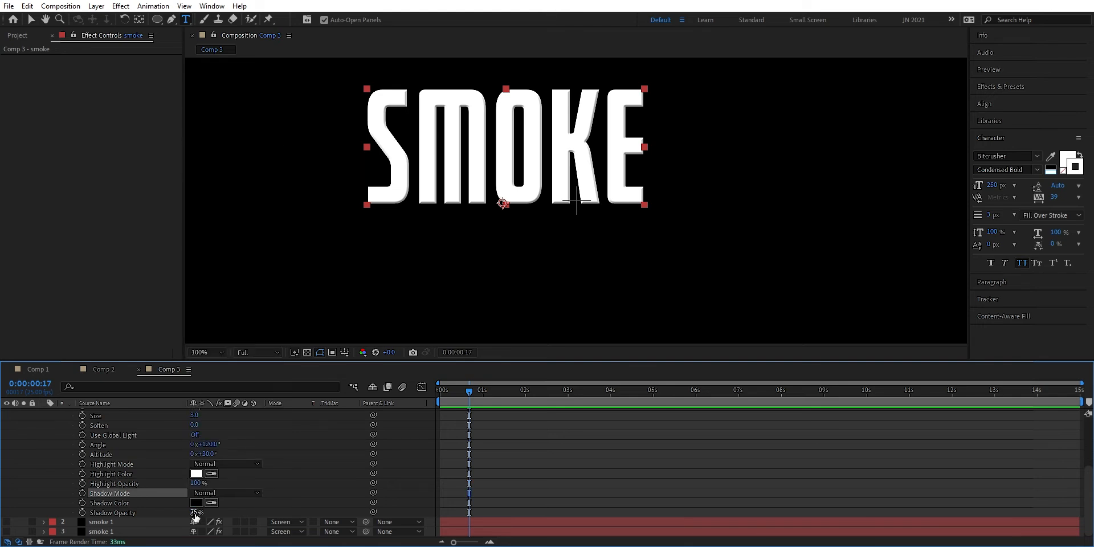
{"action": "left_click_drag", "start_coordinate": [196, 513], "coordinate": [225, 509]}
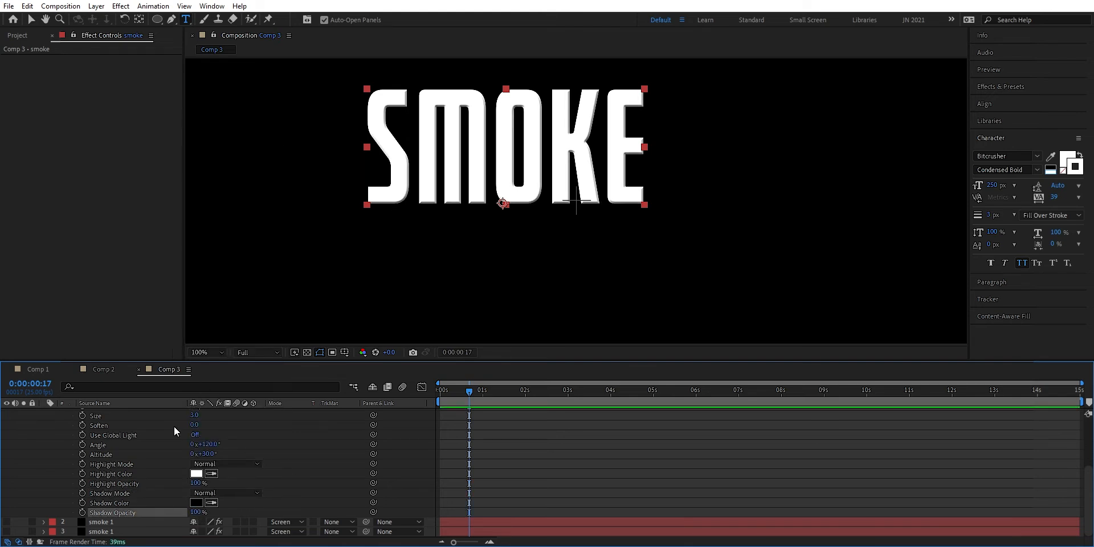
{"action": "scroll", "coordinate": [152, 455], "scroll_direction": "up", "scroll_amount": 2}
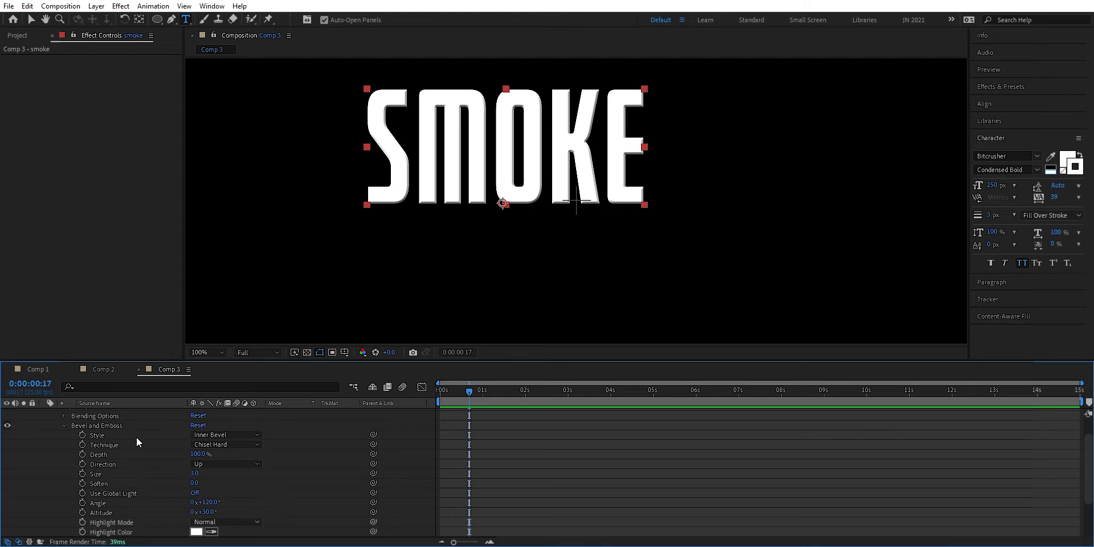
{"action": "left_click", "coordinate": [63, 425]}
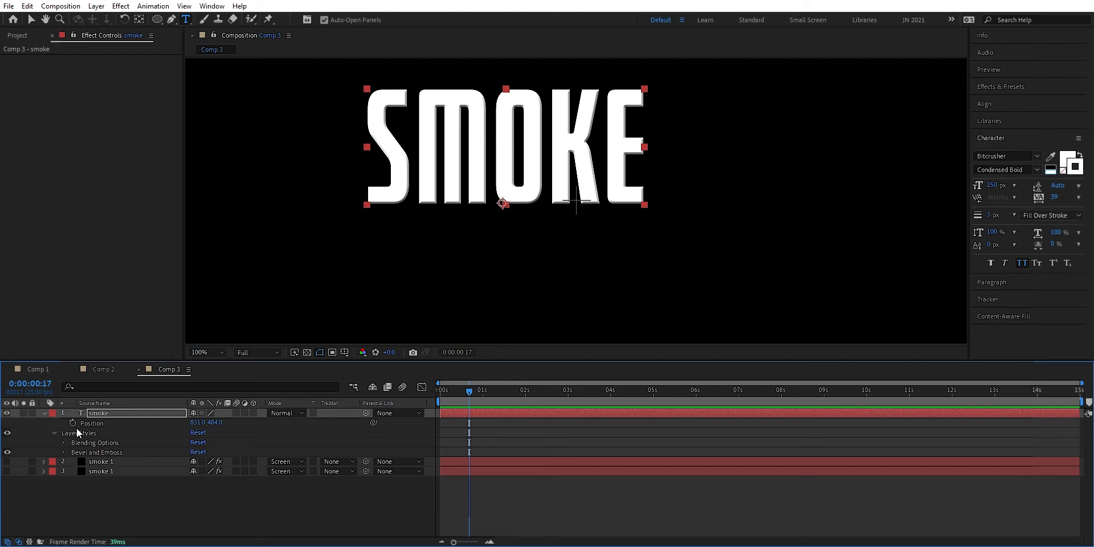
- Add a Gradient Overlay layer style to the smoke text layer and expand its settings
{"action": "right_click", "coordinate": [113, 410]}
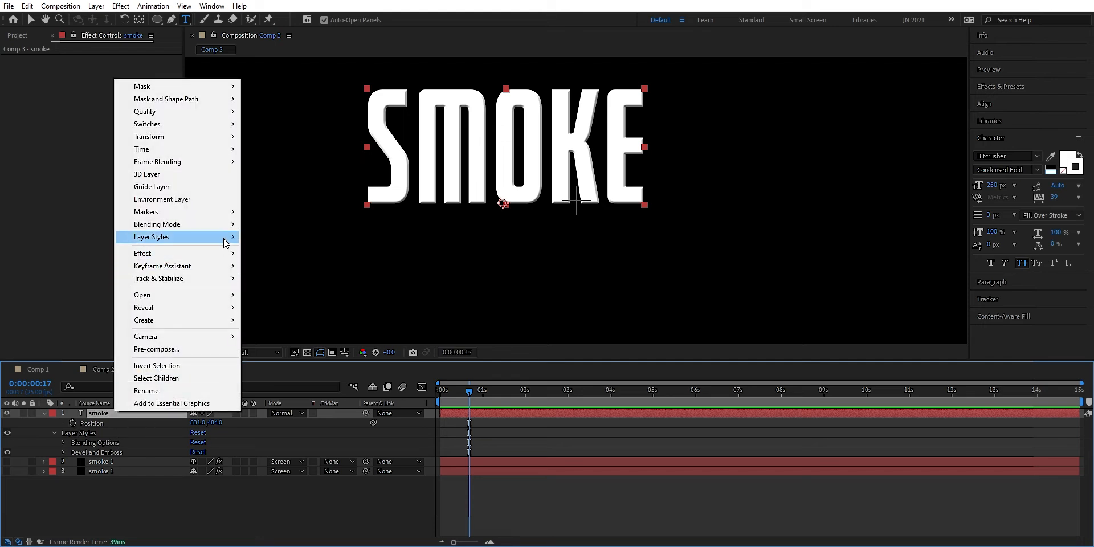
{"action": "mouse_move", "coordinate": [226, 243]}
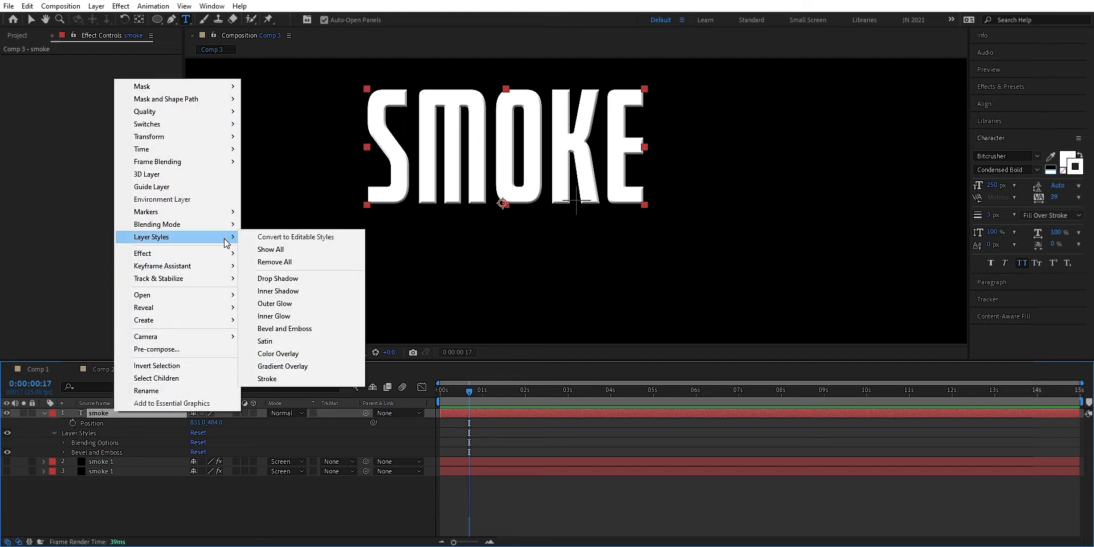
{"action": "left_click", "coordinate": [294, 369]}
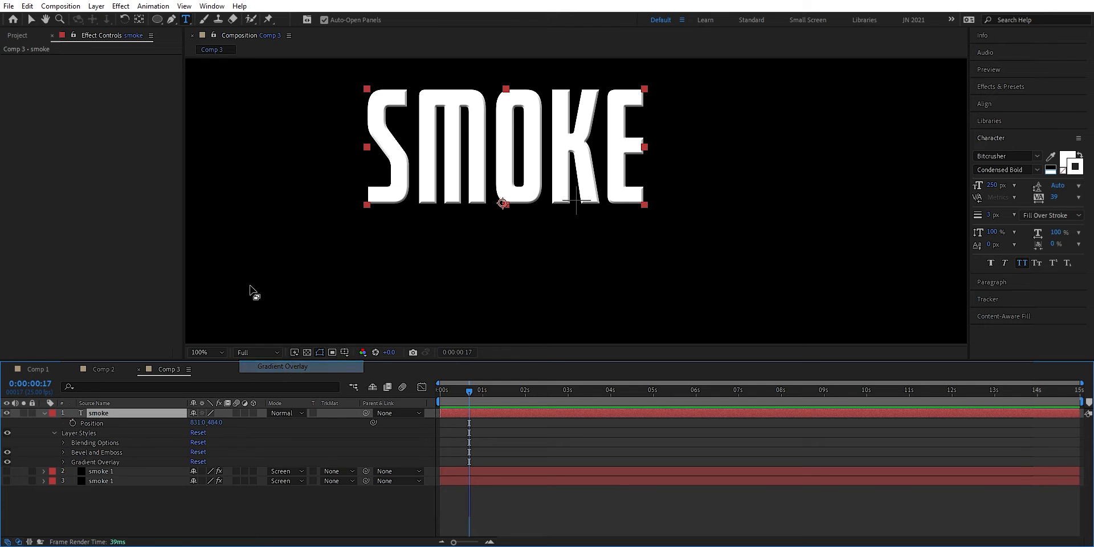
{"action": "left_click", "coordinate": [62, 461]}
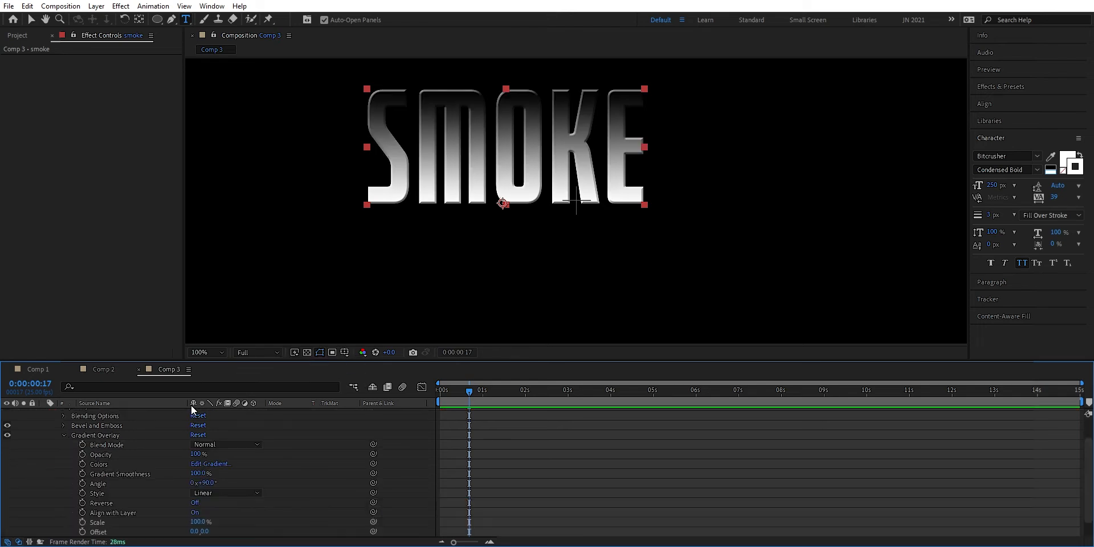
- Edit the overlay gradient, giving it a black 000000 start stop and a red FF0000 end stop
{"action": "left_click", "coordinate": [210, 463]}
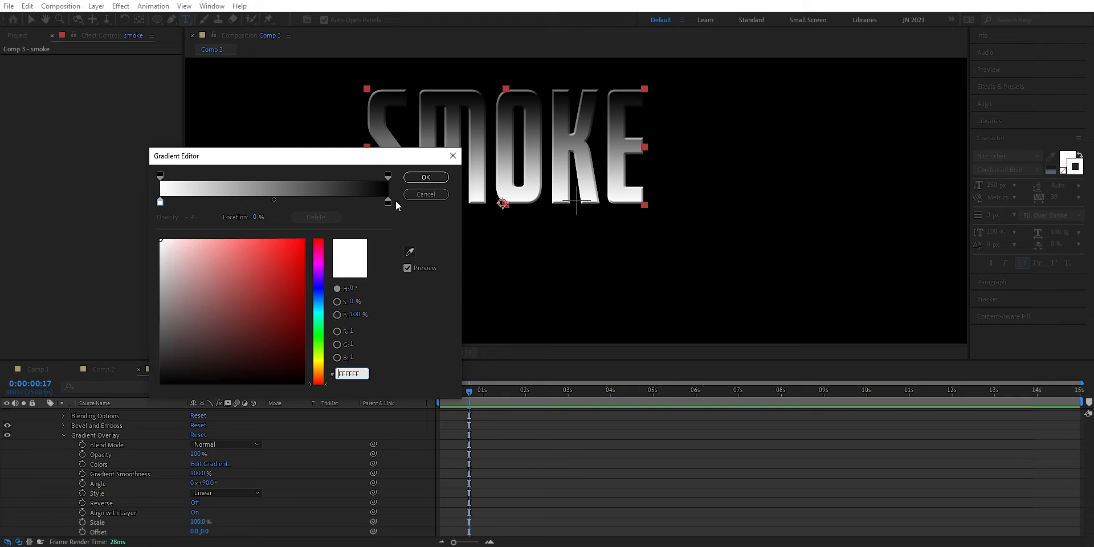
{"action": "left_click", "coordinate": [160, 203]}
{"action": "mouse_move", "coordinate": [205, 257]}
{"action": "left_mouse_down"}
{"action": "mouse_move", "coordinate": [299, 240]}
{"action": "mouse_move", "coordinate": [224, 239]}
{"action": "mouse_move", "coordinate": [171, 276]}
{"action": "mouse_move", "coordinate": [126, 419]}
{"action": "left_mouse_up"}
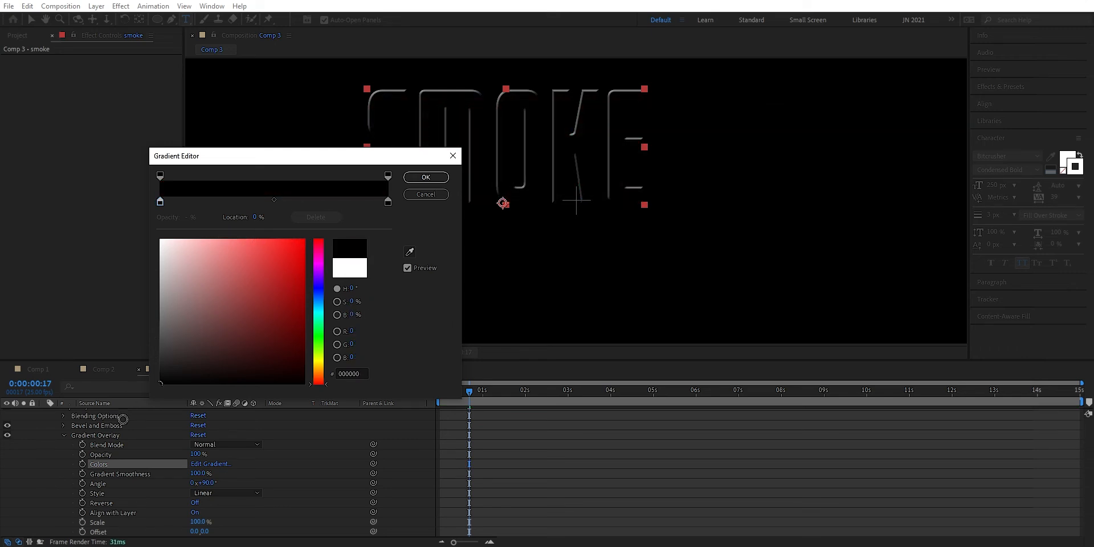
{"action": "left_click", "coordinate": [386, 202]}
{"action": "mouse_move", "coordinate": [279, 257]}
{"action": "left_mouse_down"}
{"action": "mouse_move", "coordinate": [206, 231]}
{"action": "mouse_move", "coordinate": [350, 224]}
{"action": "left_mouse_up"}
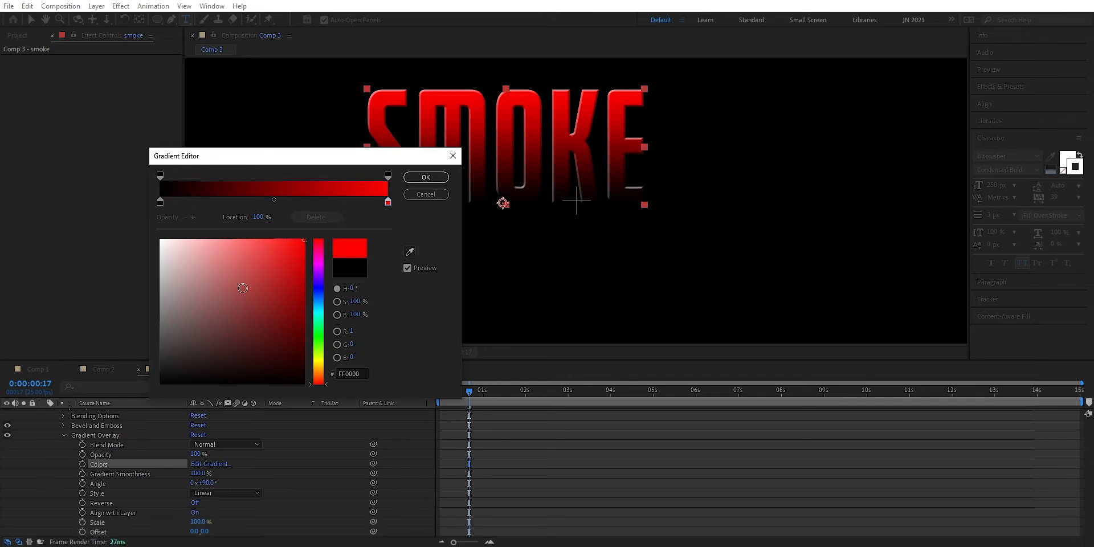
- Set the gradient's start stop to dark gray 1D1D1D, apply the gradient and collapse the Gradient Overlay settings
{"action": "left_click", "coordinate": [159, 202]}
{"action": "left_click_drag", "start_coordinate": [176, 376], "coordinate": [149, 367]}
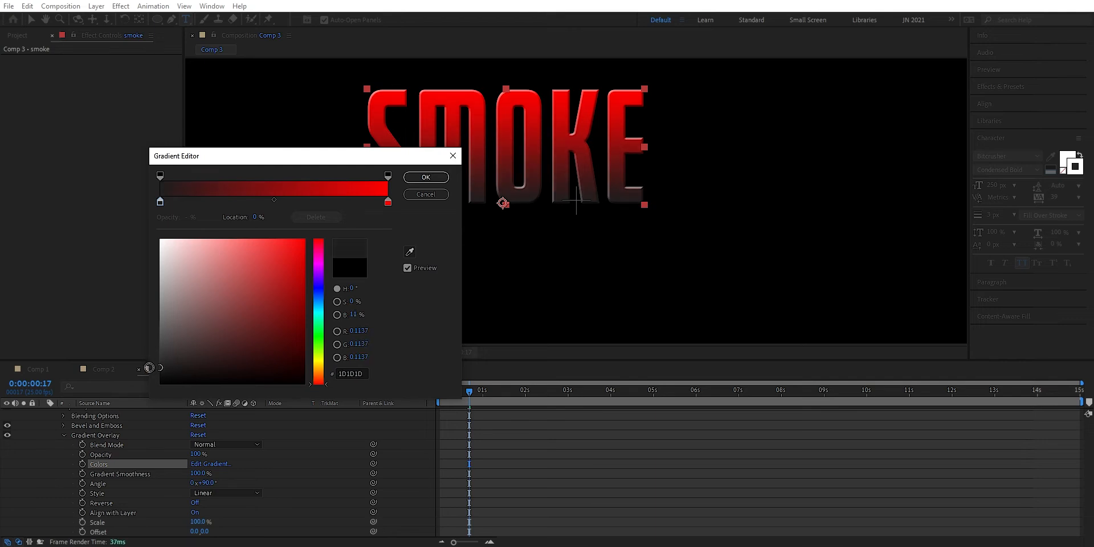
{"action": "left_click", "coordinate": [425, 177]}
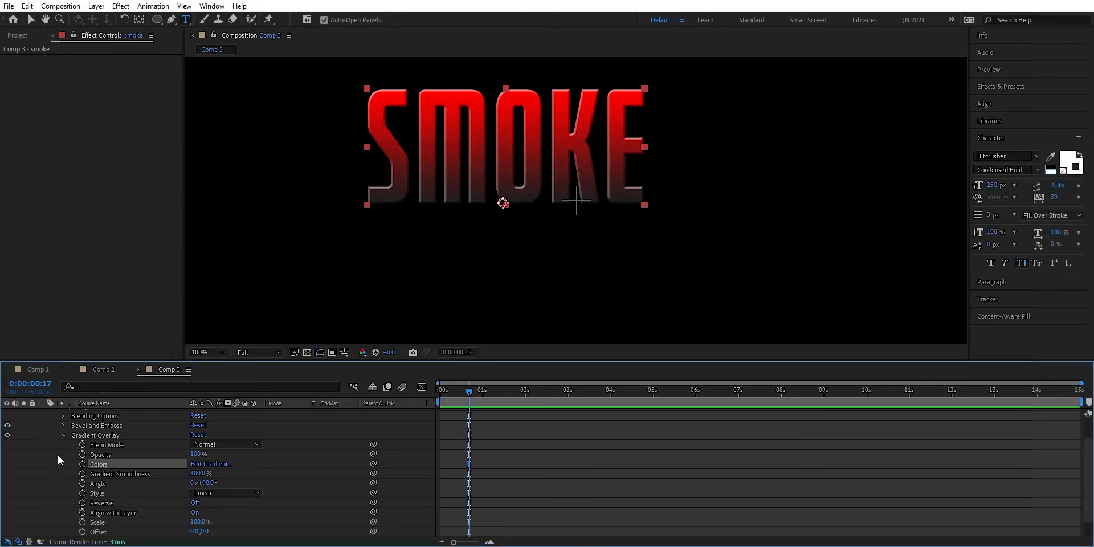
{"action": "left_click", "coordinate": [64, 435]}
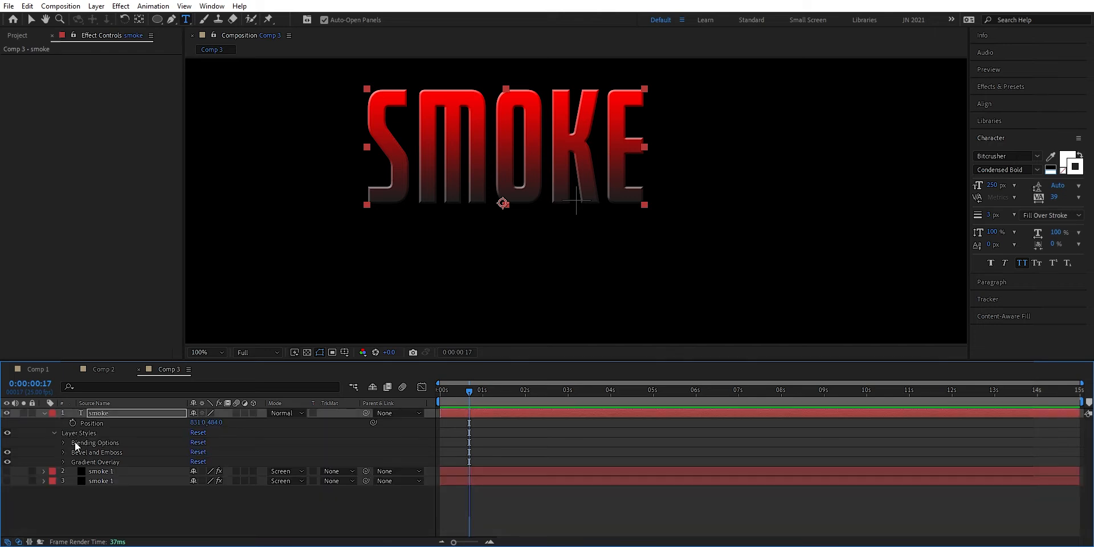
- Set the Bevel and Emboss angle of the smoke text layer to -43°
{"action": "left_click", "coordinate": [62, 452]}
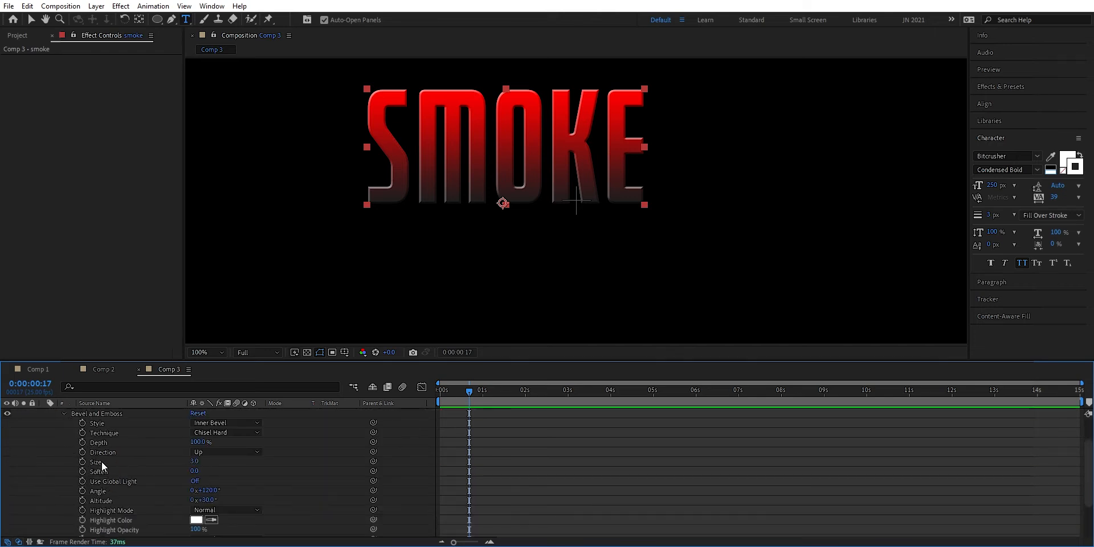
{"action": "left_click_drag", "start_coordinate": [208, 489], "coordinate": [128, 496]}
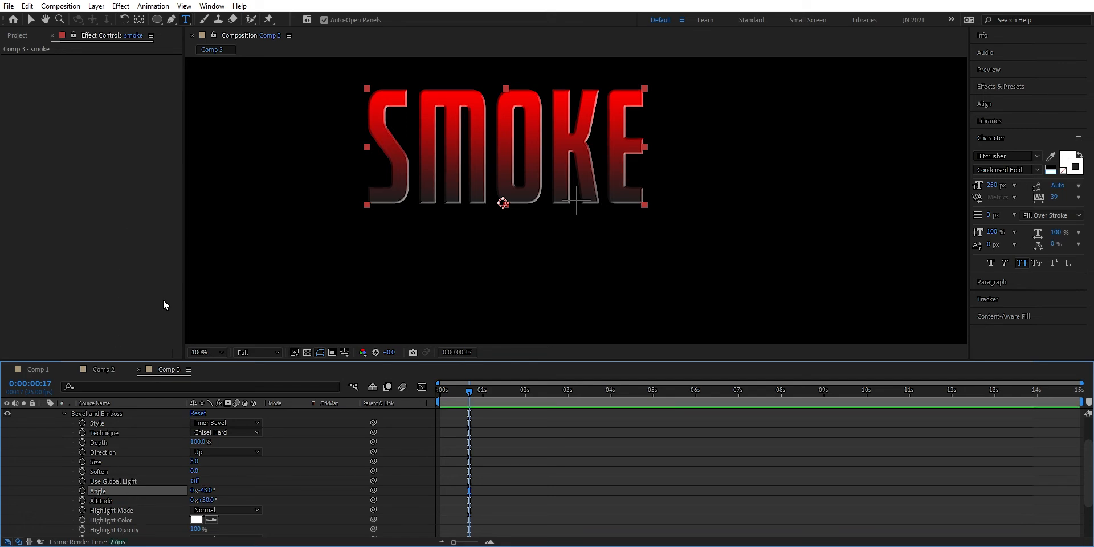
{"action": "left_click", "coordinate": [64, 413]}
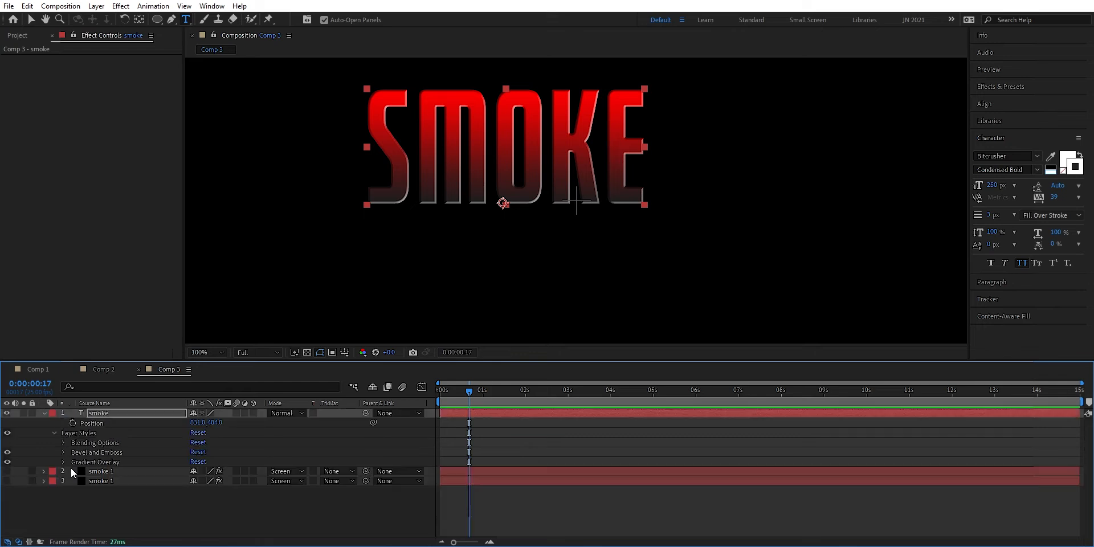
- Collapse the smoke text layer's properties and fit the whole composition in the viewer with that layer selected
{"action": "left_click", "coordinate": [44, 413]}
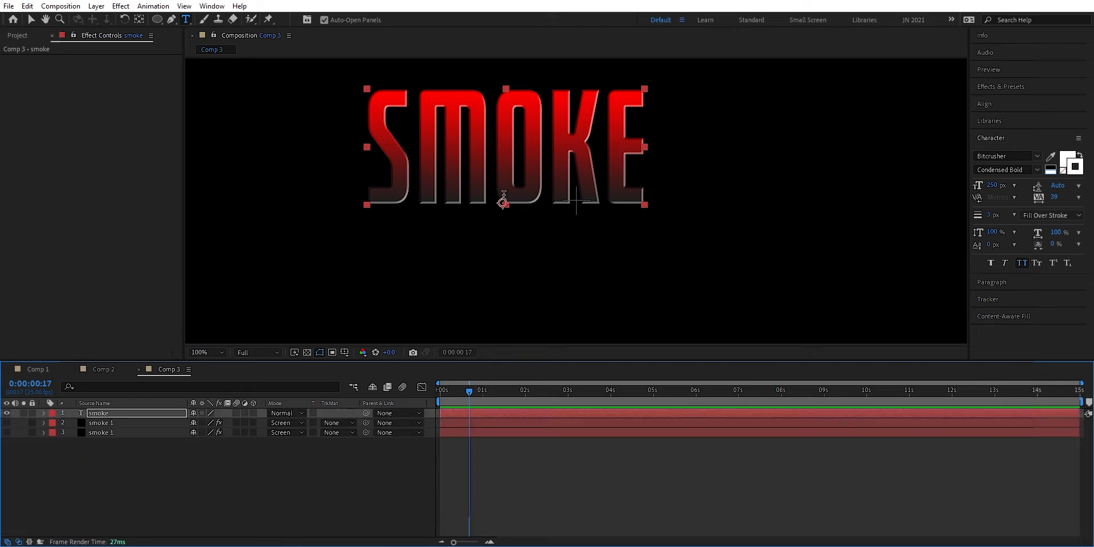
{"action": "left_click", "coordinate": [131, 414]}
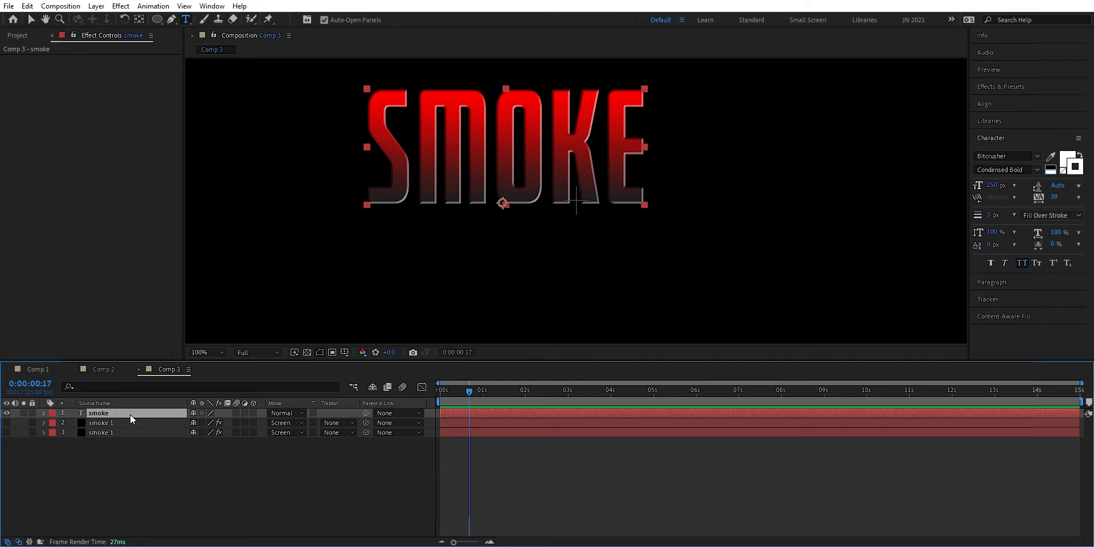
{"action": "key", "text": "shift+slash"}
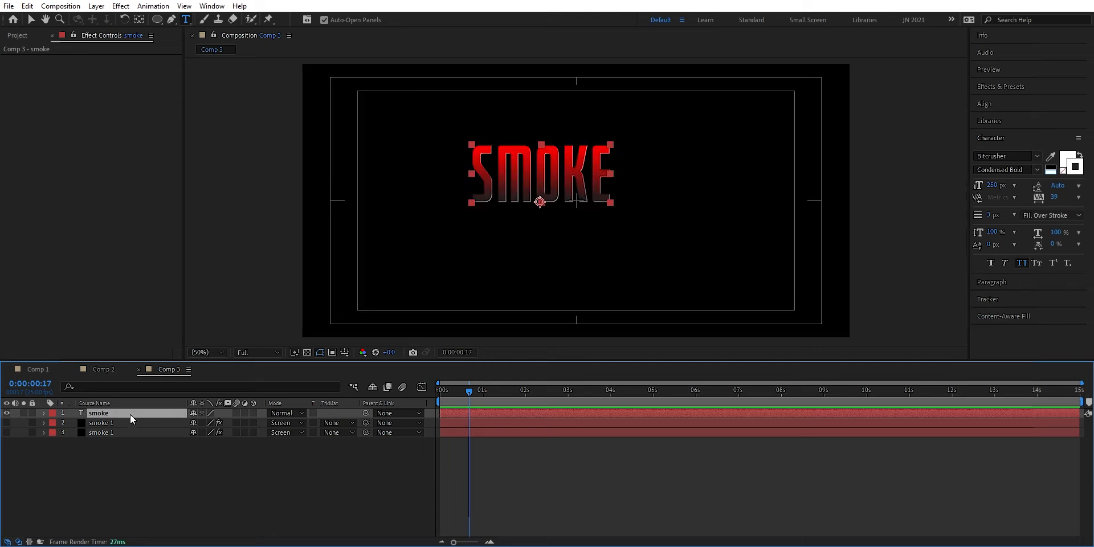
- Add a new text layer reading "instro" below the SMOKE title
{"action": "left_click", "coordinate": [151, 442]}
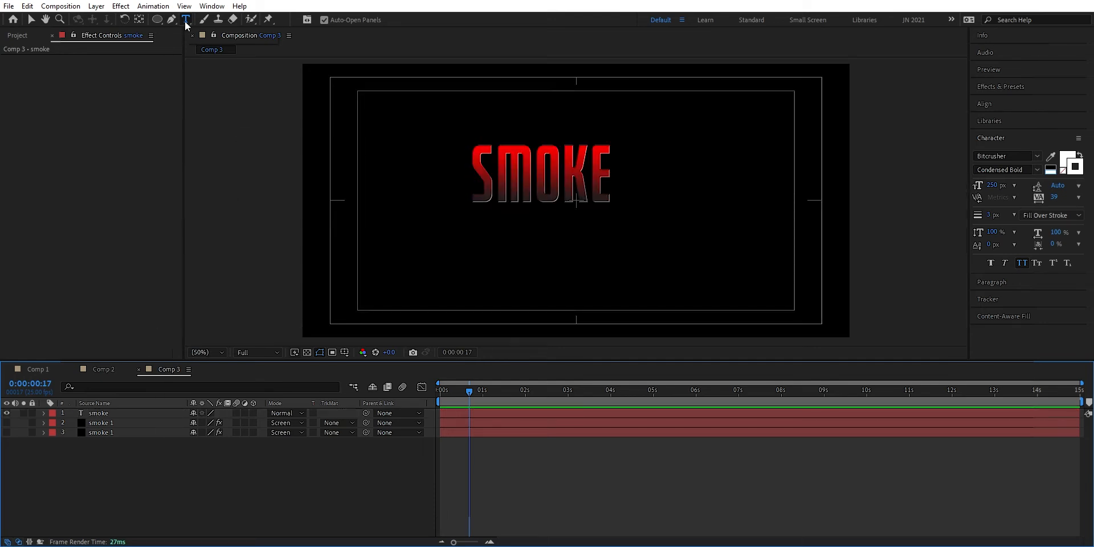
{"action": "left_click", "coordinate": [504, 254]}
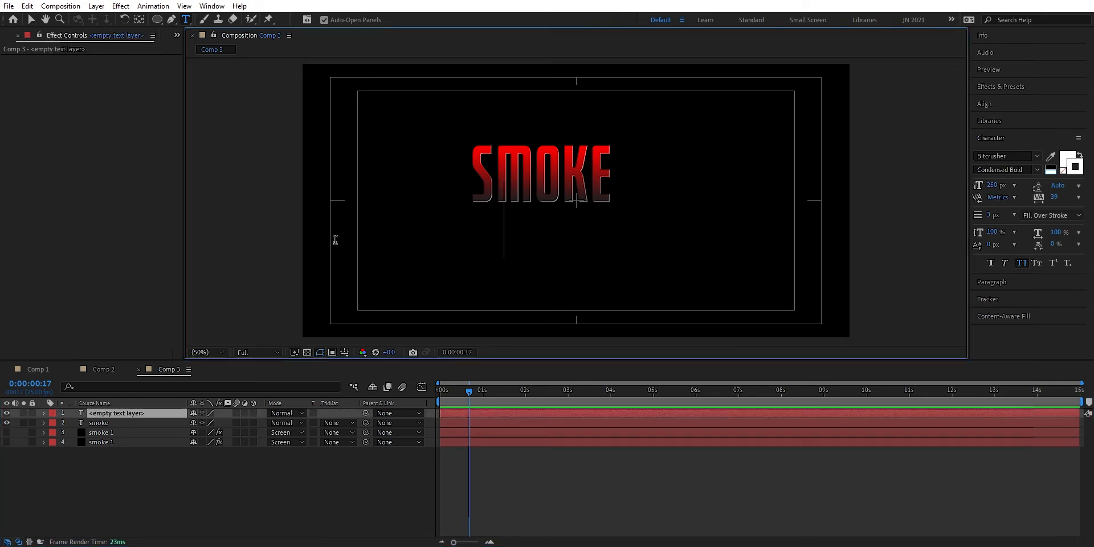
{"action": "type", "text": "instro"}
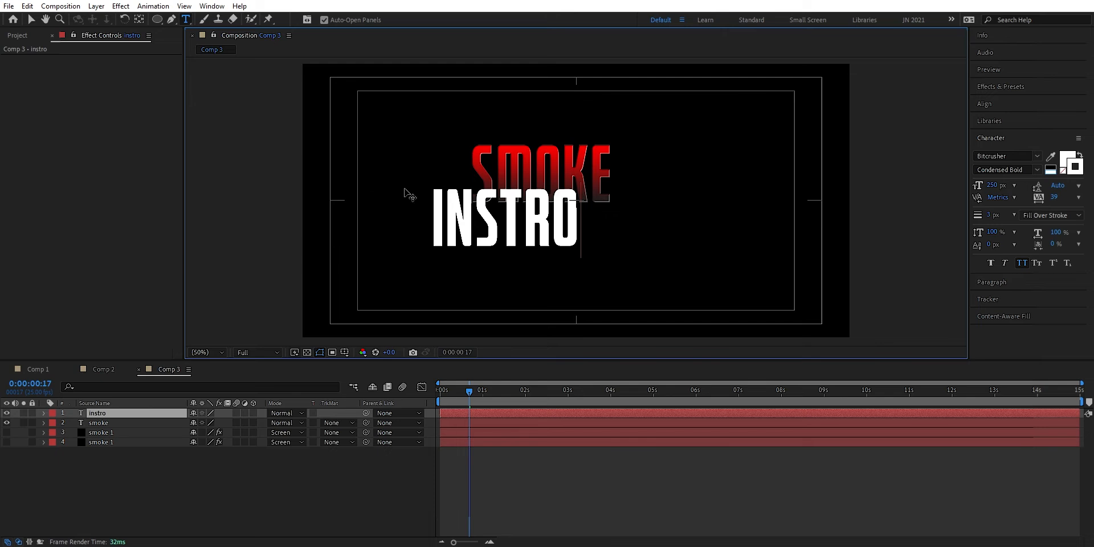
- Set the font size of the whole instro text to 200 px
{"action": "key", "text": "ctrl+a"}
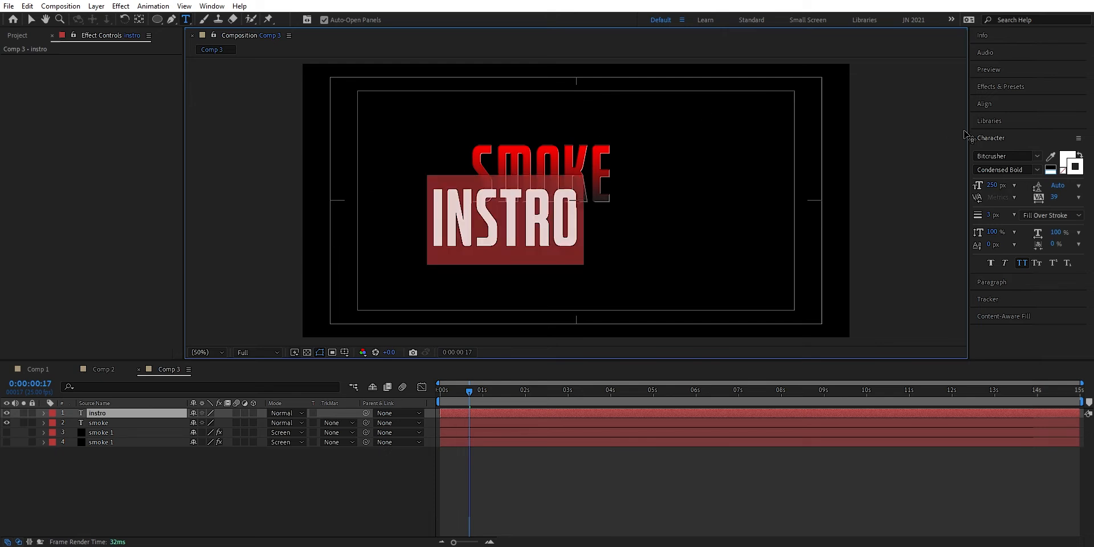
{"action": "left_click_drag", "start_coordinate": [979, 186], "coordinate": [976, 187]}
{"action": "left_click", "coordinate": [992, 185]}
{"action": "type", "text": "200"}
{"action": "key", "text": "Return"}
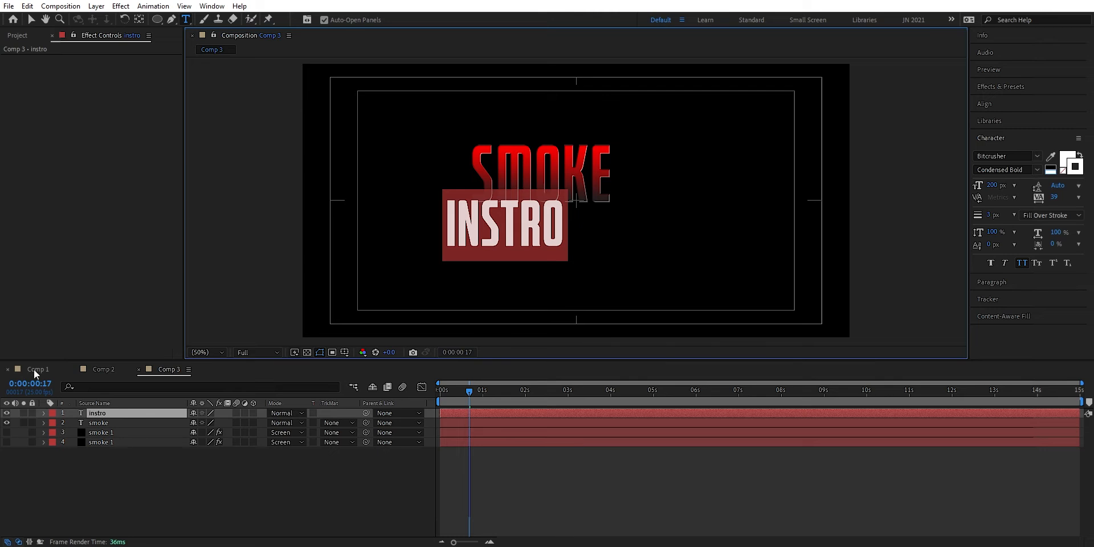
- Set the instro layer's position to 1094, 671 and move the current time to 0:00:00:12
{"action": "left_click", "coordinate": [138, 413]}
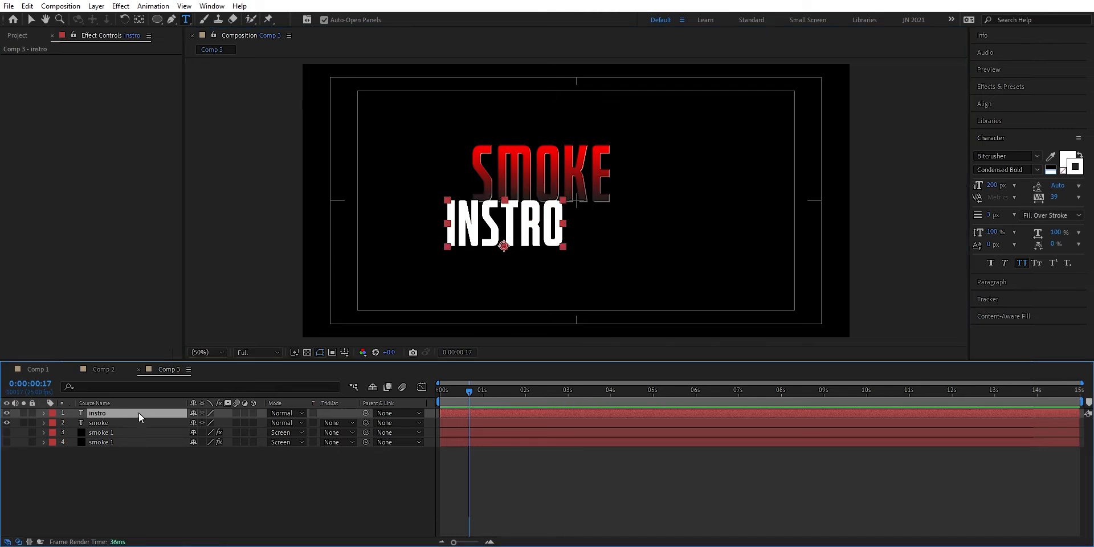
{"action": "key", "text": "p"}
{"action": "left_click_drag", "start_coordinate": [199, 422], "coordinate": [394, 397]}
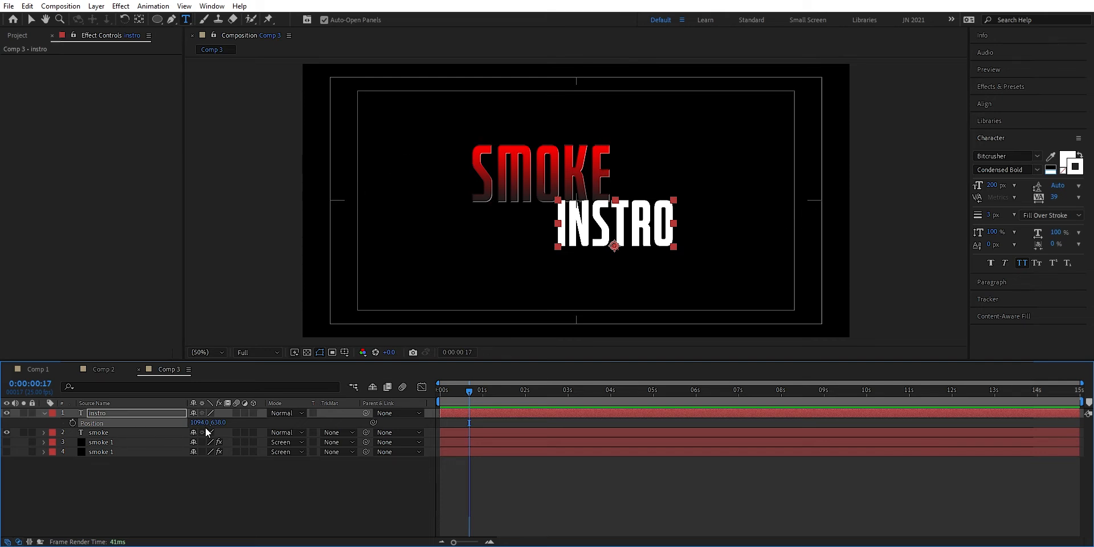
{"action": "left_click_drag", "start_coordinate": [219, 425], "coordinate": [237, 420]}
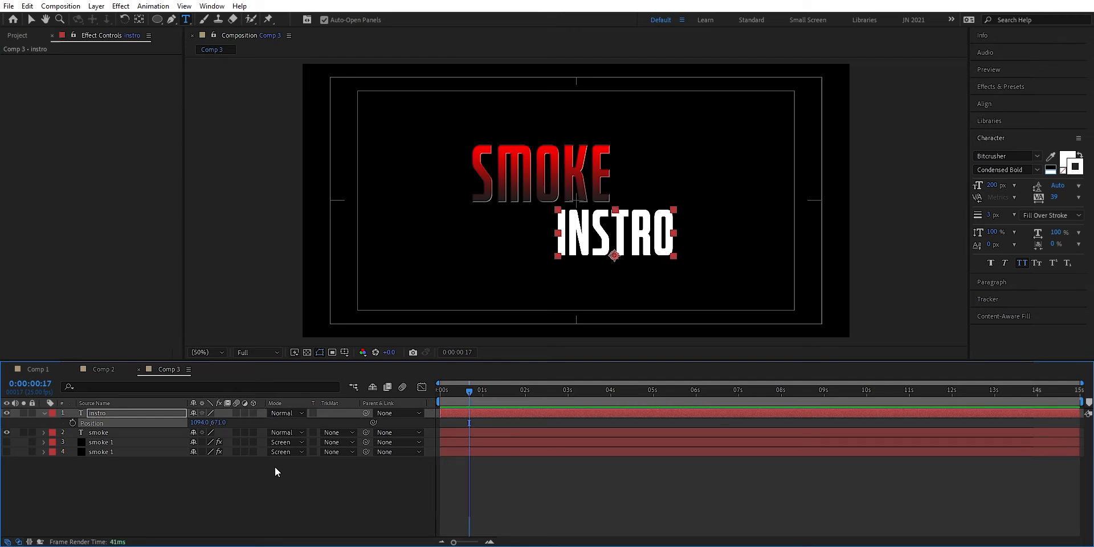
{"action": "left_click_drag", "start_coordinate": [469, 391], "coordinate": [461, 391]}
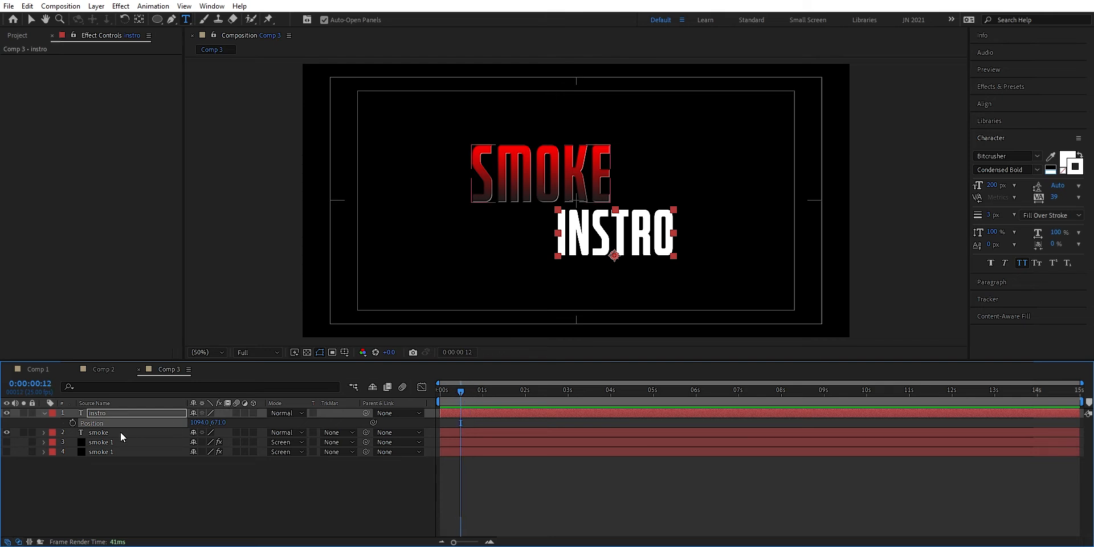
- Add a Bevel and Emboss layer style to the instro text layer
{"action": "left_click", "coordinate": [129, 412]}
{"action": "right_click", "coordinate": [130, 415]}
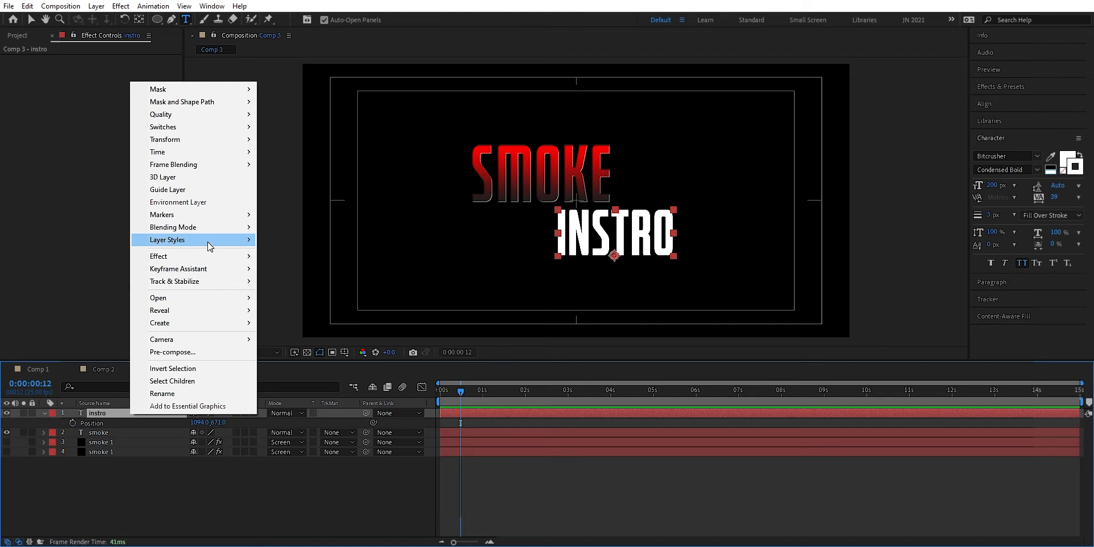
{"action": "mouse_move", "coordinate": [223, 240]}
{"action": "left_click", "coordinate": [304, 331]}
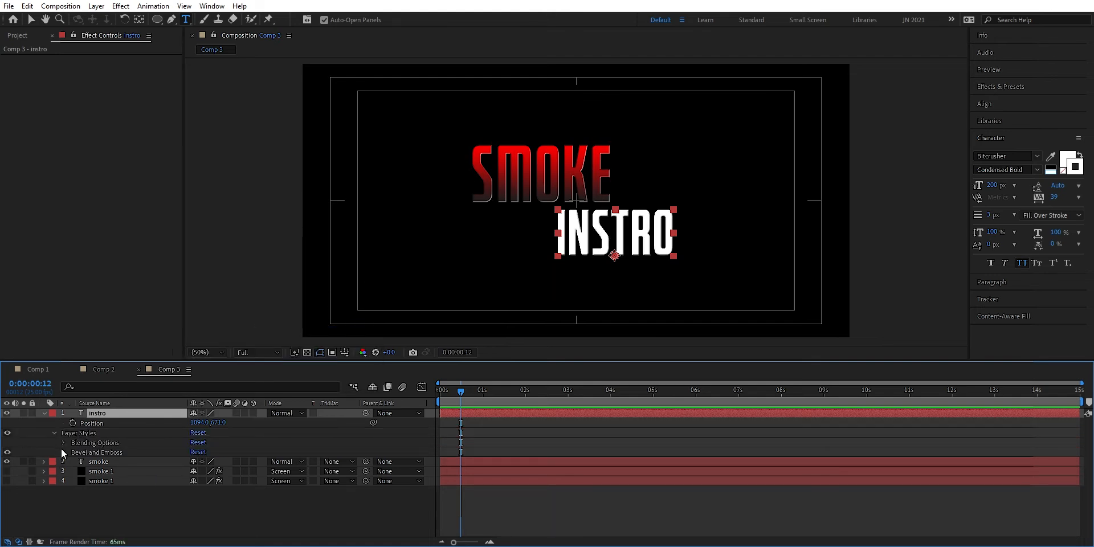
- Set the instro bevel's size to 3 and technique to Chisel Hard, and collapse the layer's properties
{"action": "left_click", "coordinate": [63, 452]}
{"action": "left_click", "coordinate": [194, 461]}
{"action": "type", "text": "3"}
{"action": "key", "text": "Return"}
{"action": "left_click", "coordinate": [233, 433]}
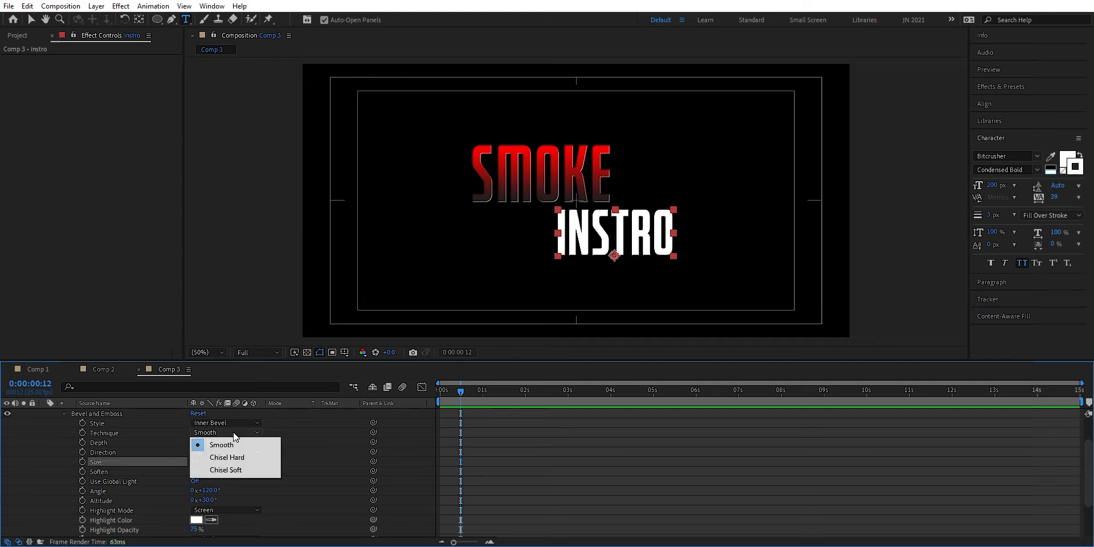
{"action": "left_click", "coordinate": [231, 458]}
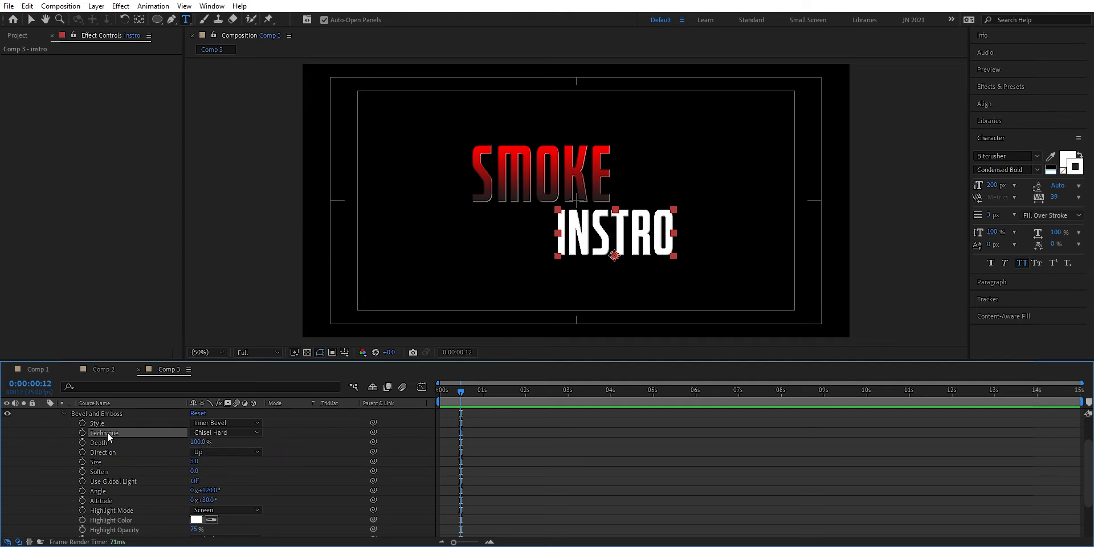
{"action": "scroll", "coordinate": [73, 437], "scroll_direction": "up", "scroll_amount": 2}
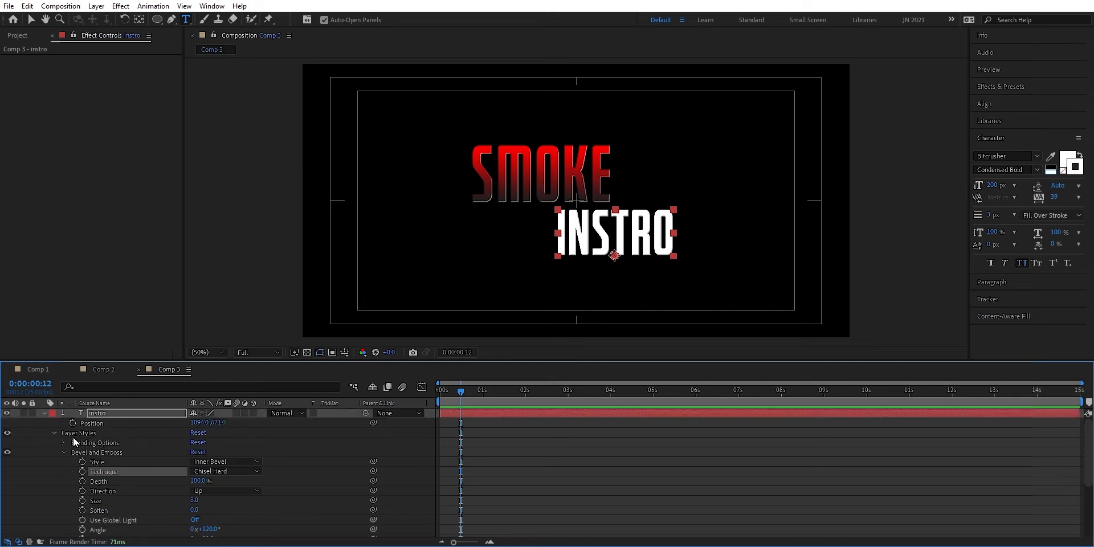
{"action": "left_click", "coordinate": [43, 413]}
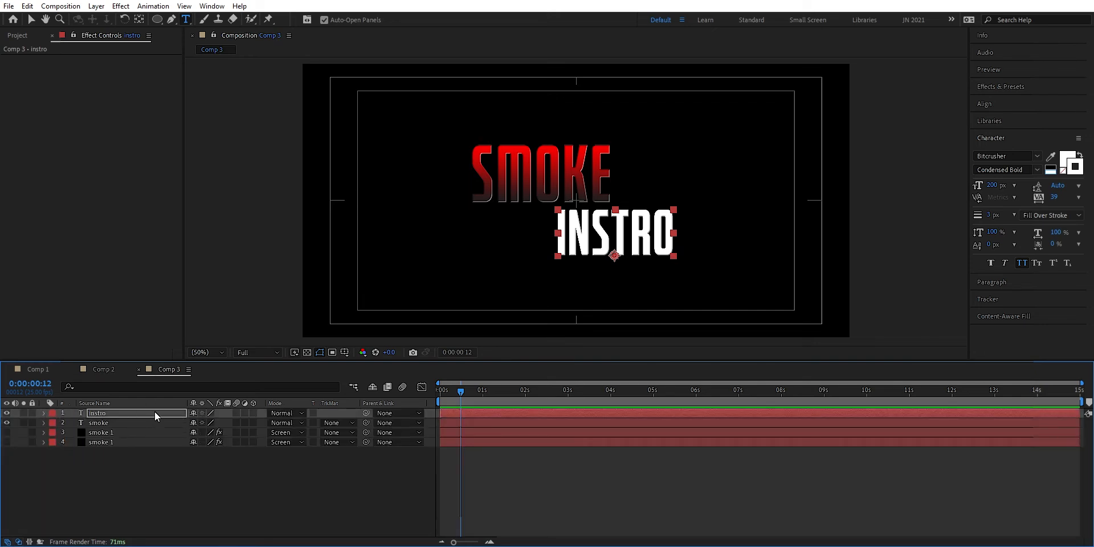
- Keyframe the instro layer's position to slide left from 1516, 671 at 0:00:00:12 to its resting position 1094, 671 at 2 seconds
{"action": "key", "text": "Return"}
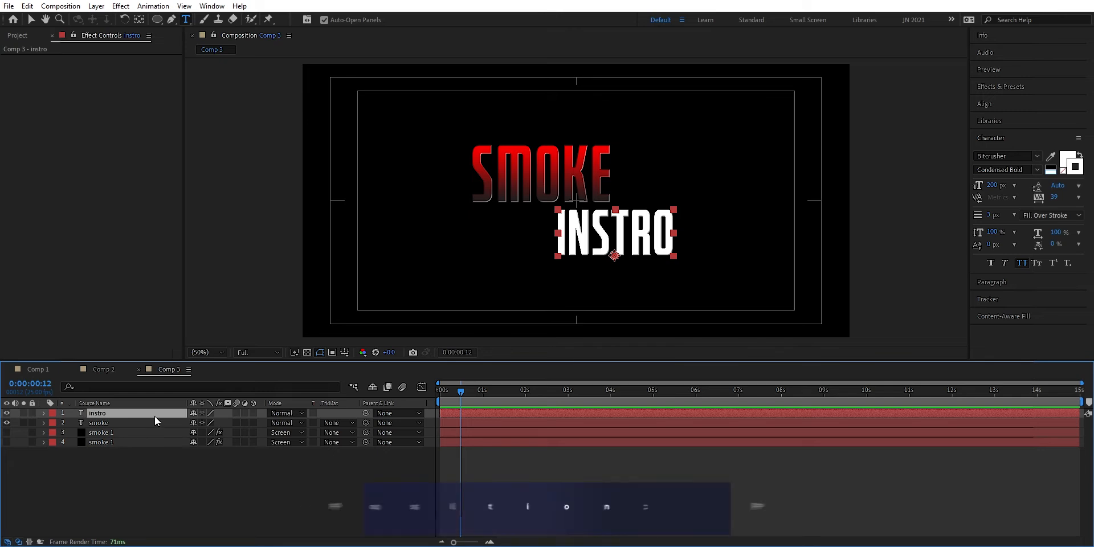
{"action": "key", "text": "p"}
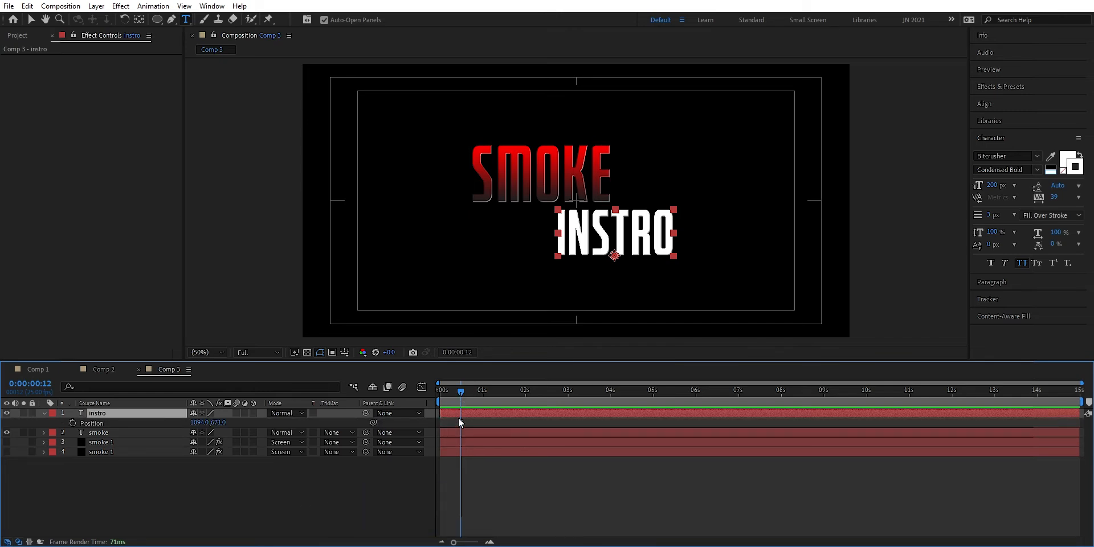
{"action": "left_click", "coordinate": [72, 423]}
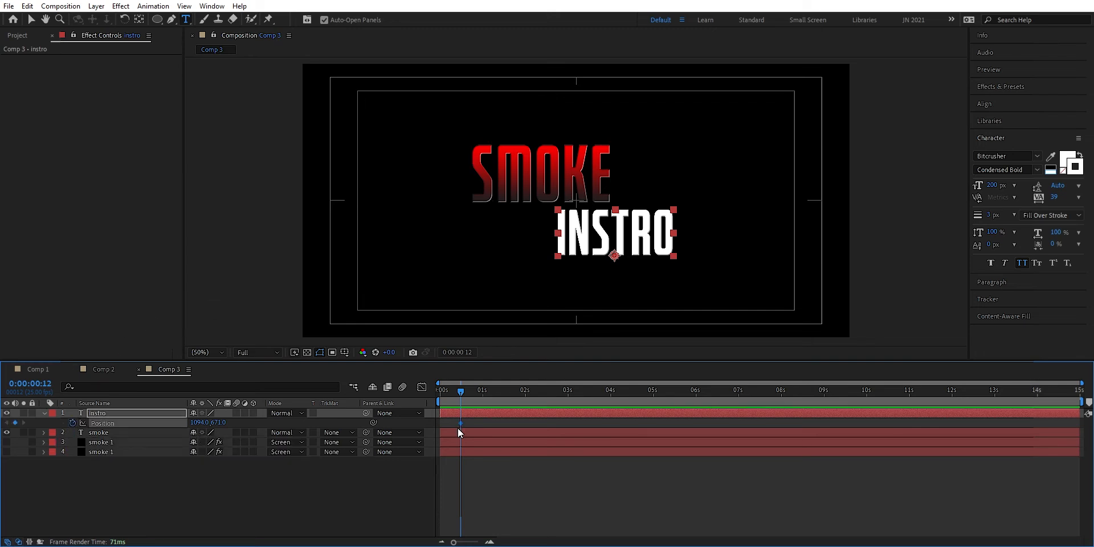
{"action": "left_click_drag", "start_coordinate": [460, 423], "coordinate": [526, 426]}
{"action": "left_click_drag", "start_coordinate": [196, 423], "coordinate": [439, 424]}
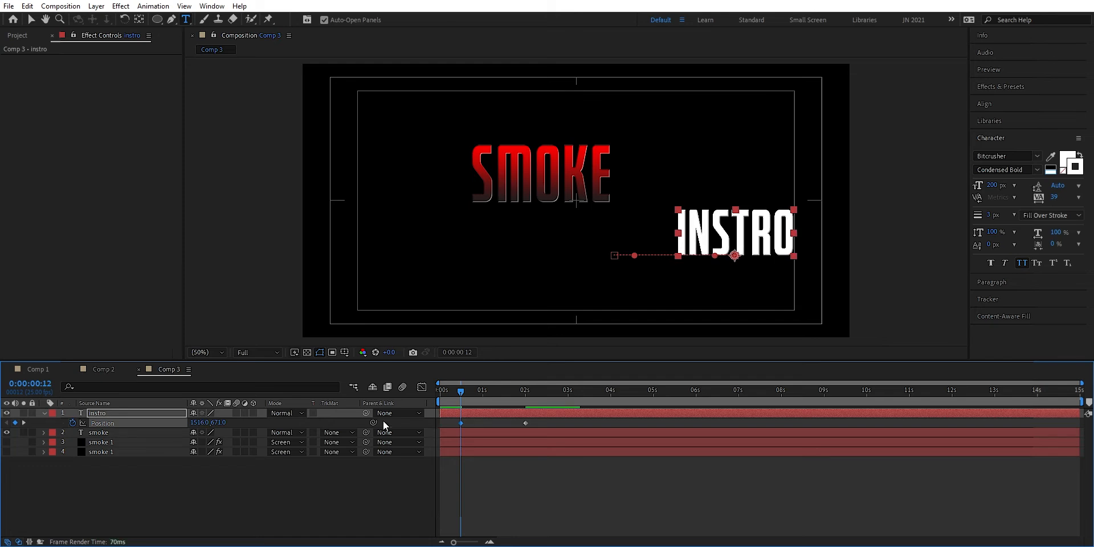
- Keyframe the smoke text layer's position to slide right from 449, 484 at 0:00:00:12 to its resting position 831, 484 at 2 seconds
{"action": "left_click", "coordinate": [115, 433]}
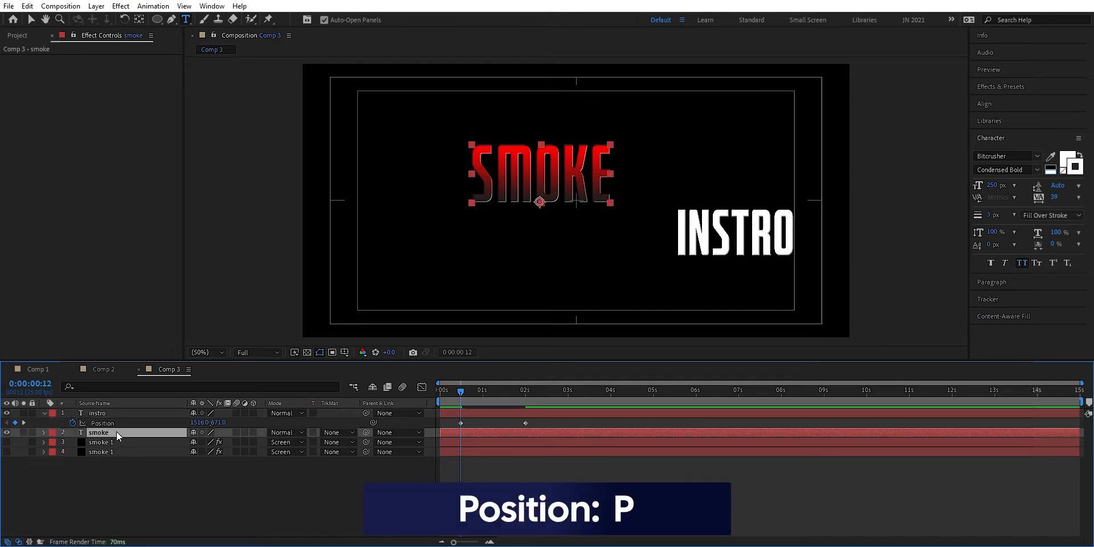
{"action": "key", "text": "p"}
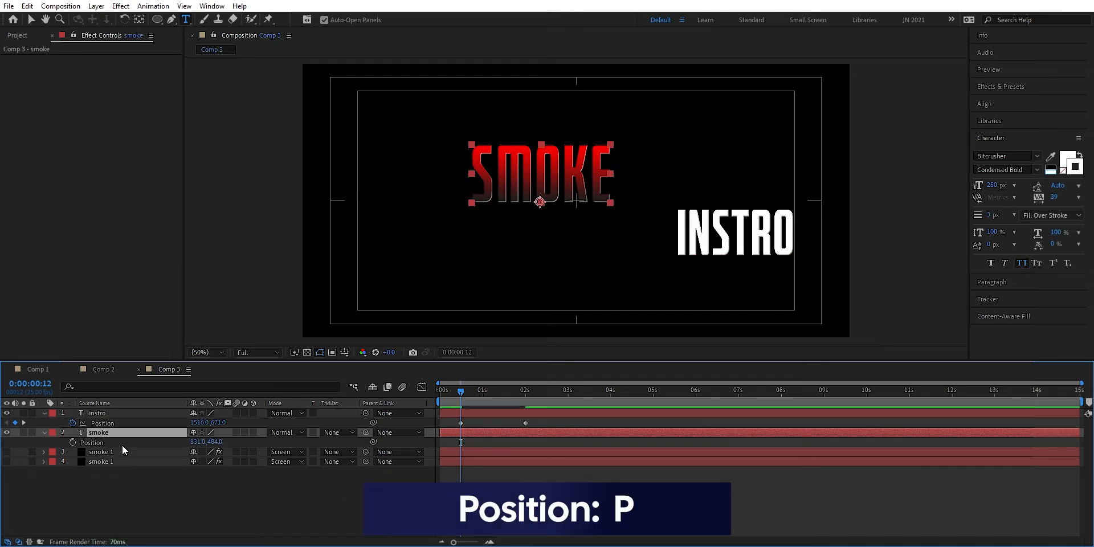
{"action": "left_click", "coordinate": [73, 443]}
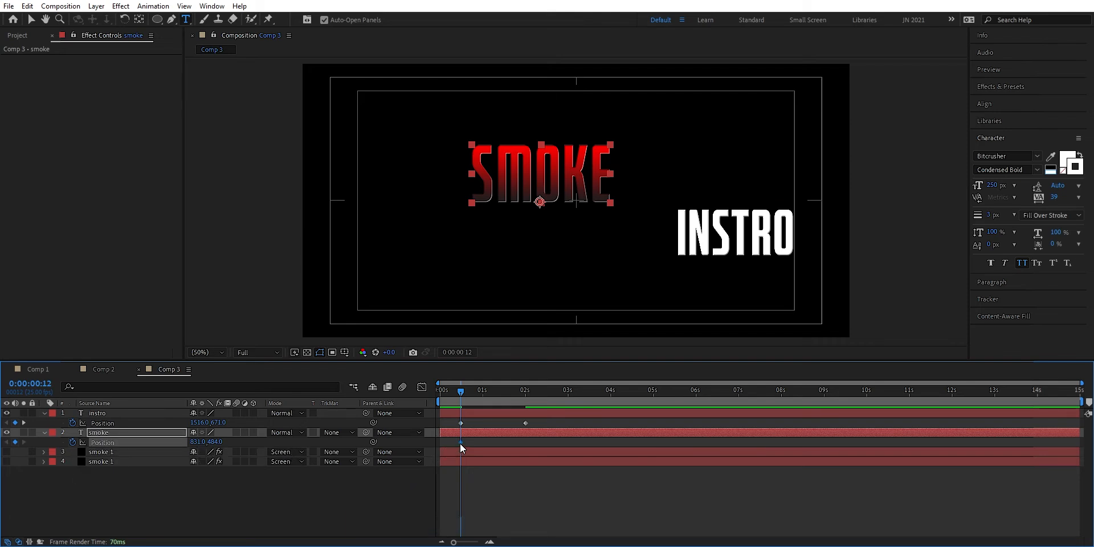
{"action": "left_click_drag", "start_coordinate": [460, 442], "coordinate": [525, 443]}
{"action": "left_click_drag", "start_coordinate": [200, 443], "coordinate": [3, 467]}
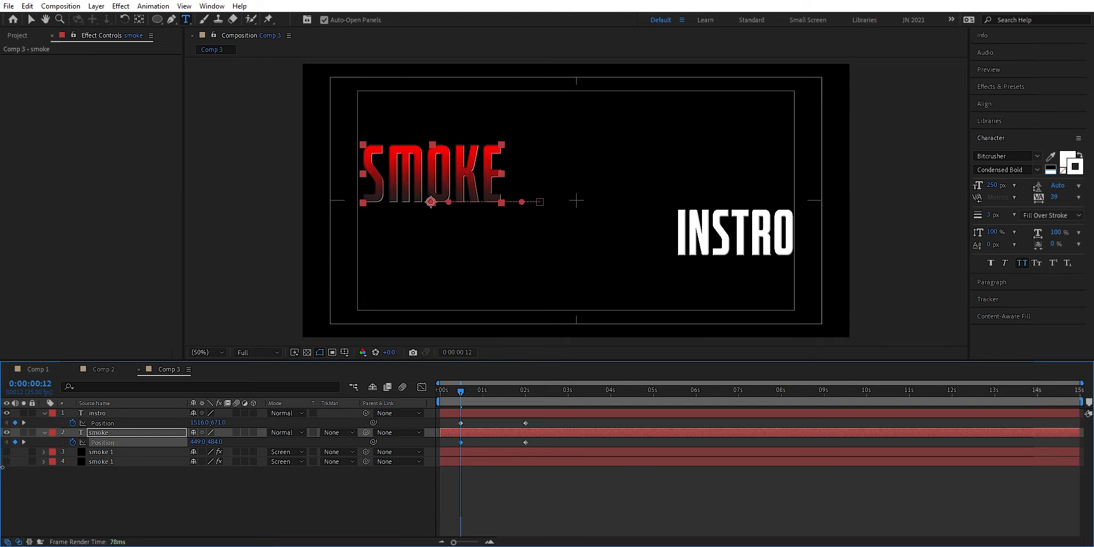
- Apply Easy Ease to all four position keyframes of the instro and smoke text layers
{"action": "left_click_drag", "start_coordinate": [446, 416], "coordinate": [470, 421]}
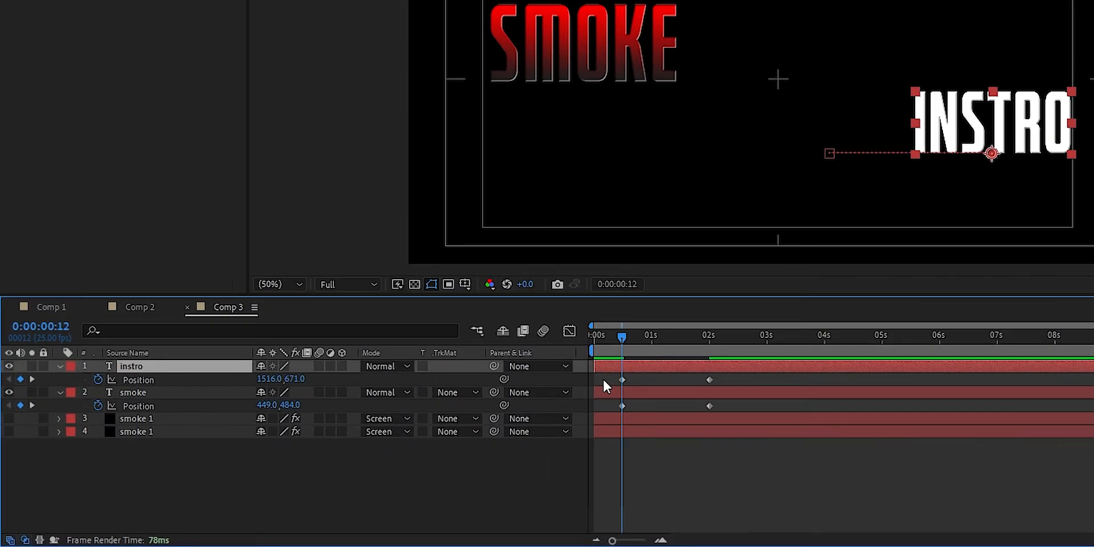
{"action": "left_click_drag", "start_coordinate": [607, 374], "coordinate": [729, 409]}
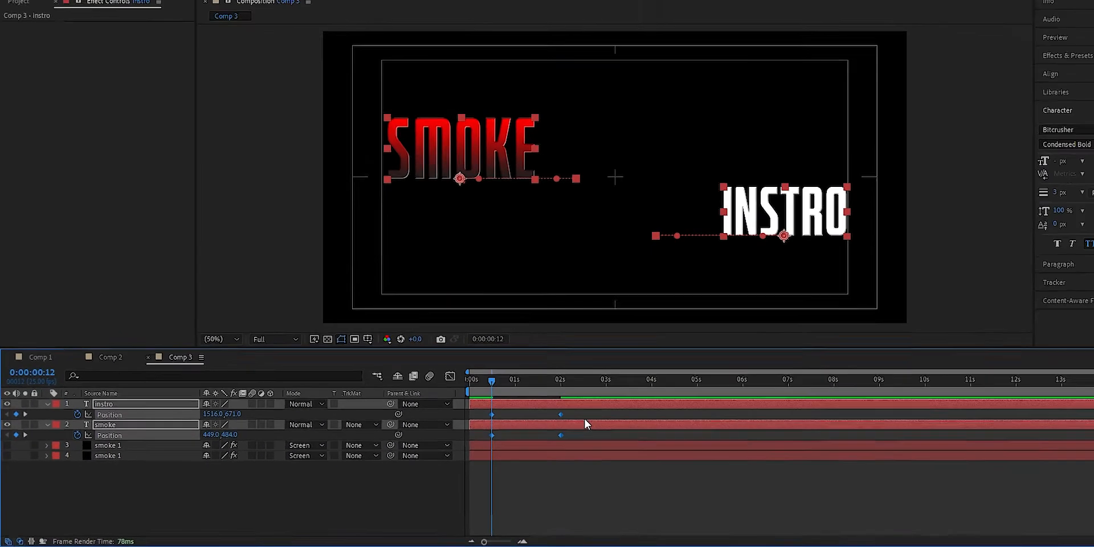
{"action": "key", "text": "F9"}
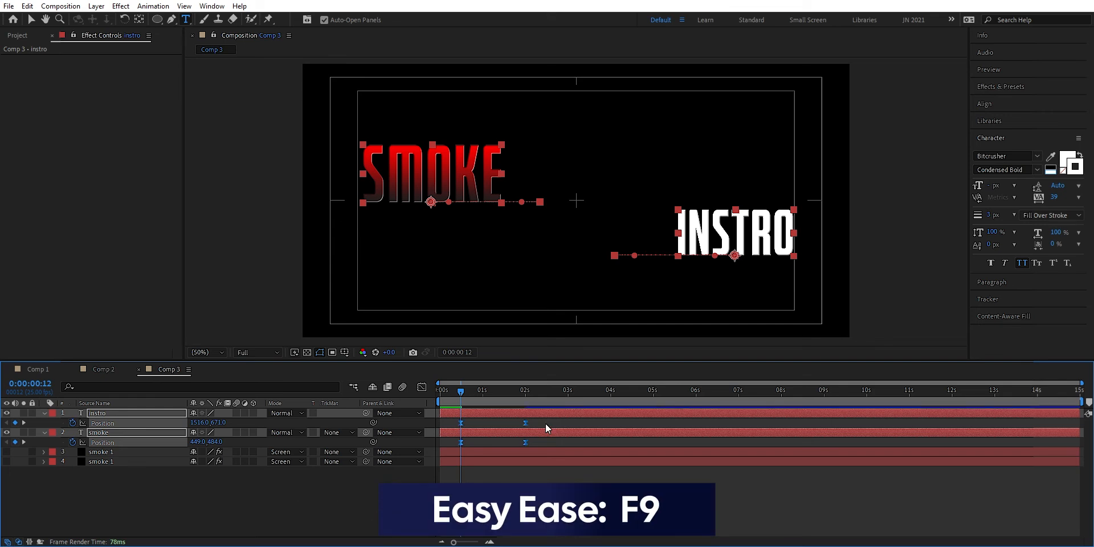
- Reshape both position speed graphs by lengthening the end keyframes' incoming influence for an early speed peak and a slow finish, and close the Graph Editor
{"action": "left_click", "coordinate": [421, 388]}
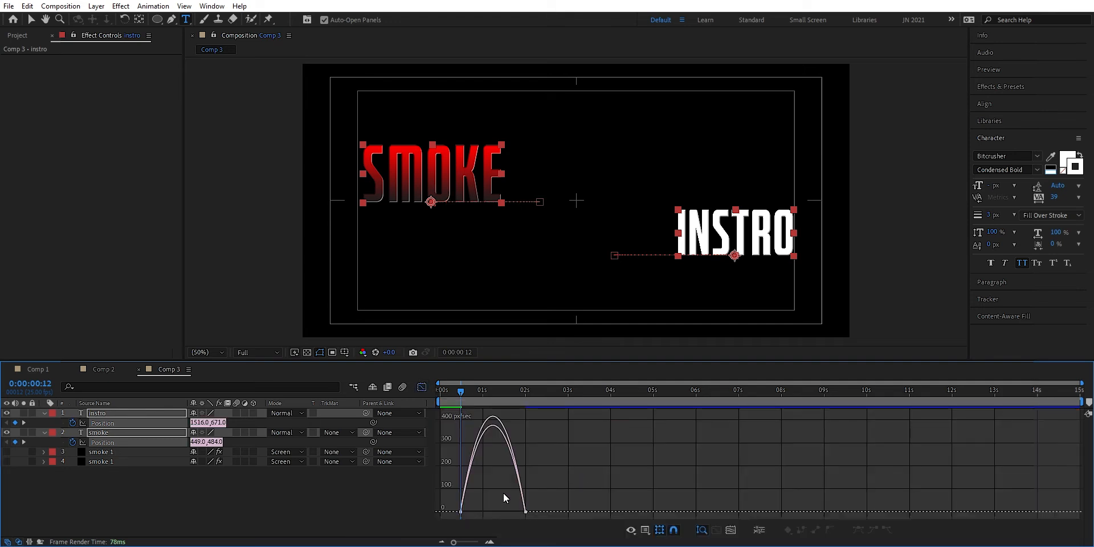
{"action": "left_click_drag", "start_coordinate": [539, 517], "coordinate": [542, 518]}
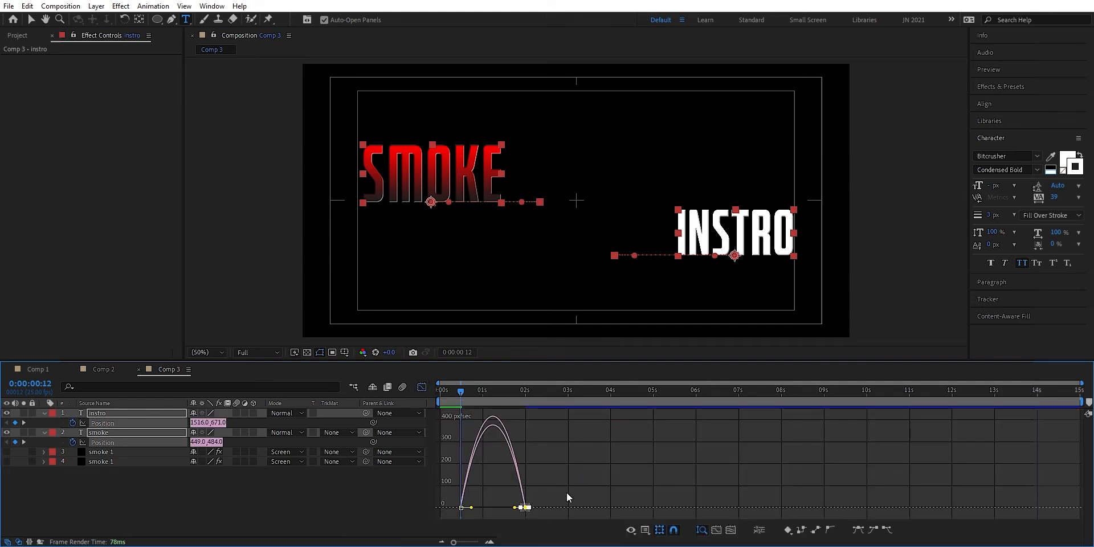
{"action": "right_click", "coordinate": [577, 450]}
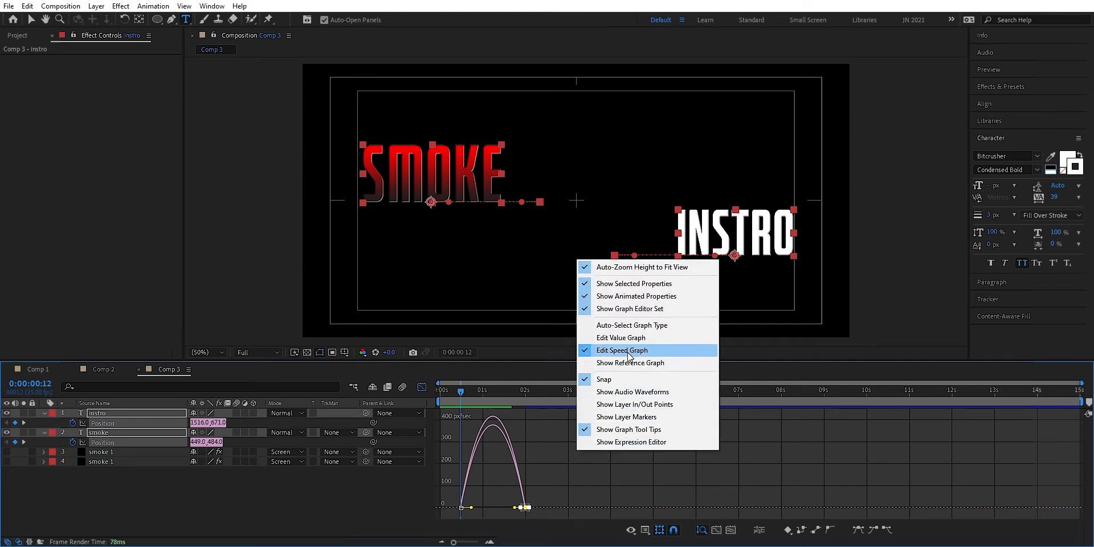
{"action": "left_click", "coordinate": [594, 456]}
{"action": "left_click", "coordinate": [489, 505]}
{"action": "mouse_move", "coordinate": [503, 497]}
{"action": "left_mouse_down"}
{"action": "mouse_move", "coordinate": [539, 518]}
{"action": "mouse_move", "coordinate": [492, 509]}
{"action": "left_mouse_up"}
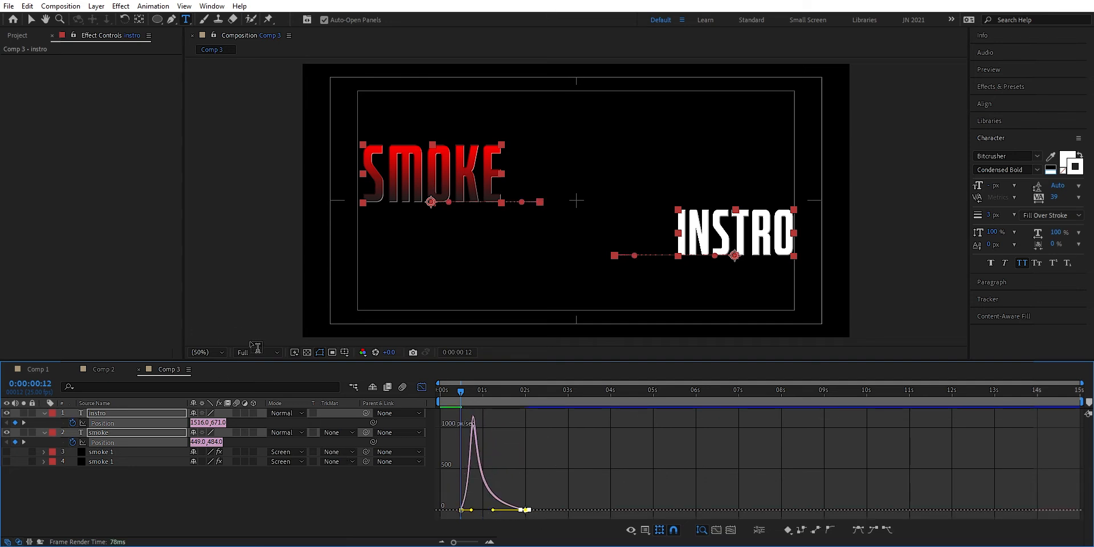
{"action": "left_click", "coordinate": [422, 387]}
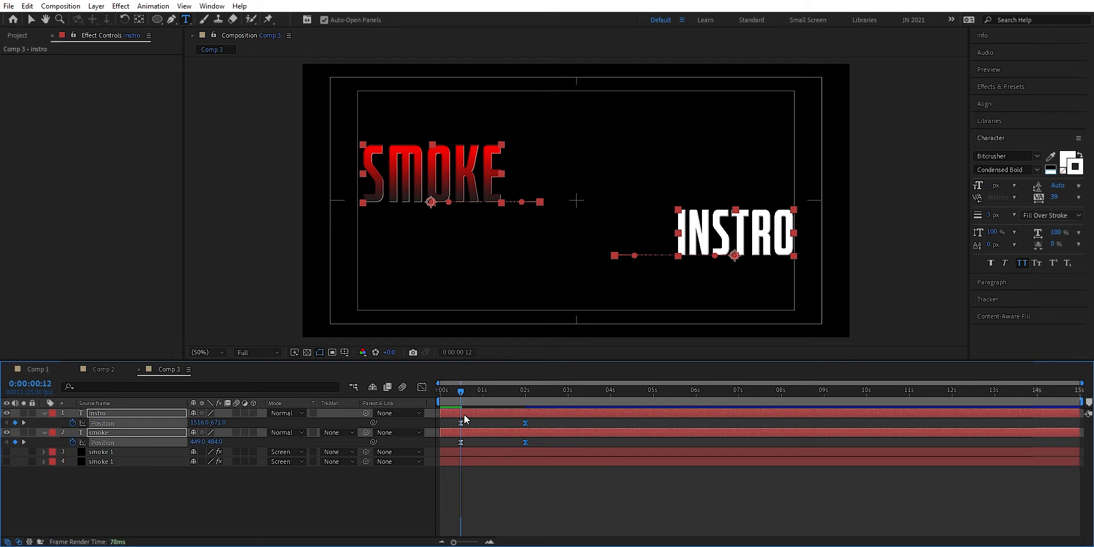
- Preview the title slide animation from the start of the composition and stop playback after the texts settle
{"action": "left_click_drag", "start_coordinate": [460, 392], "coordinate": [412, 390]}
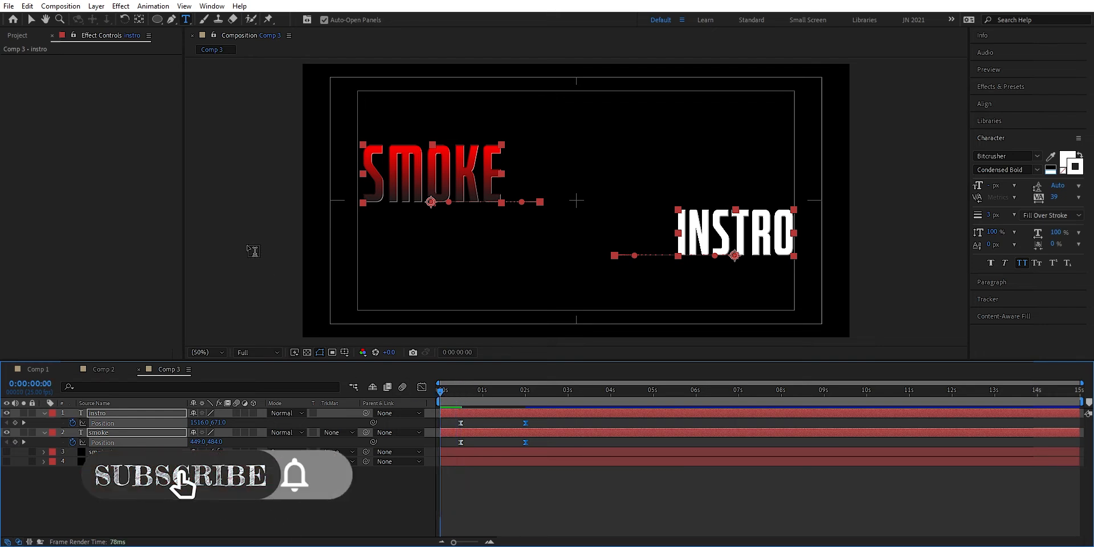
{"action": "key", "text": "space"}
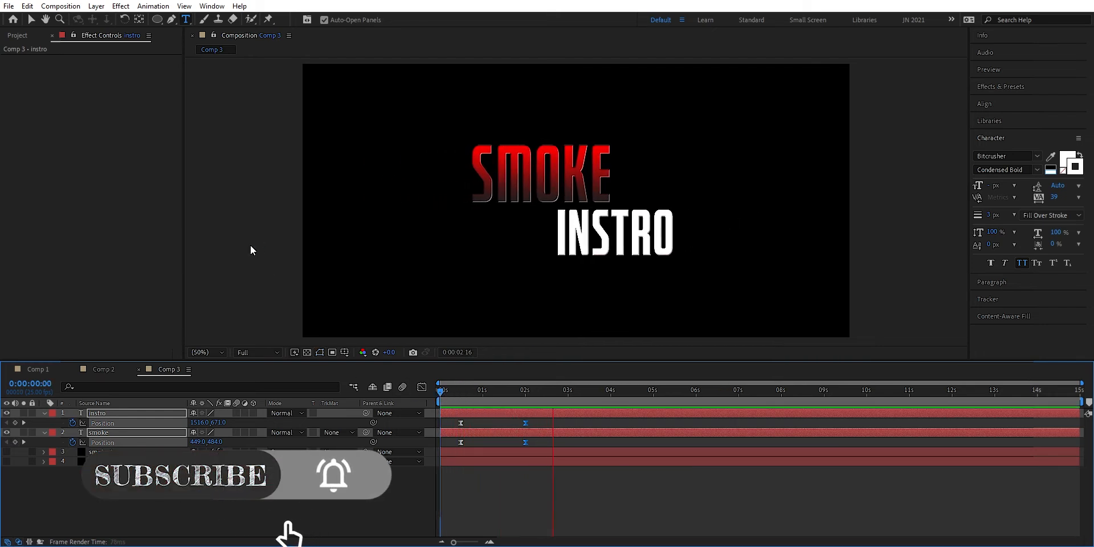
{"action": "left_click", "coordinate": [559, 387]}
{"action": "key", "text": "Home"}
{"action": "key", "text": "space"}
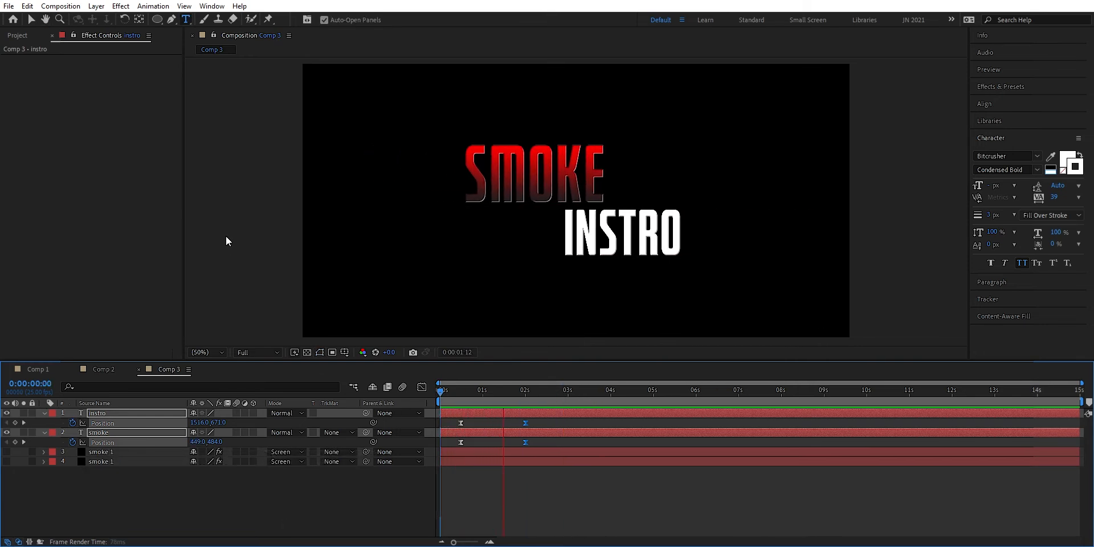
{"action": "key", "text": "space"}
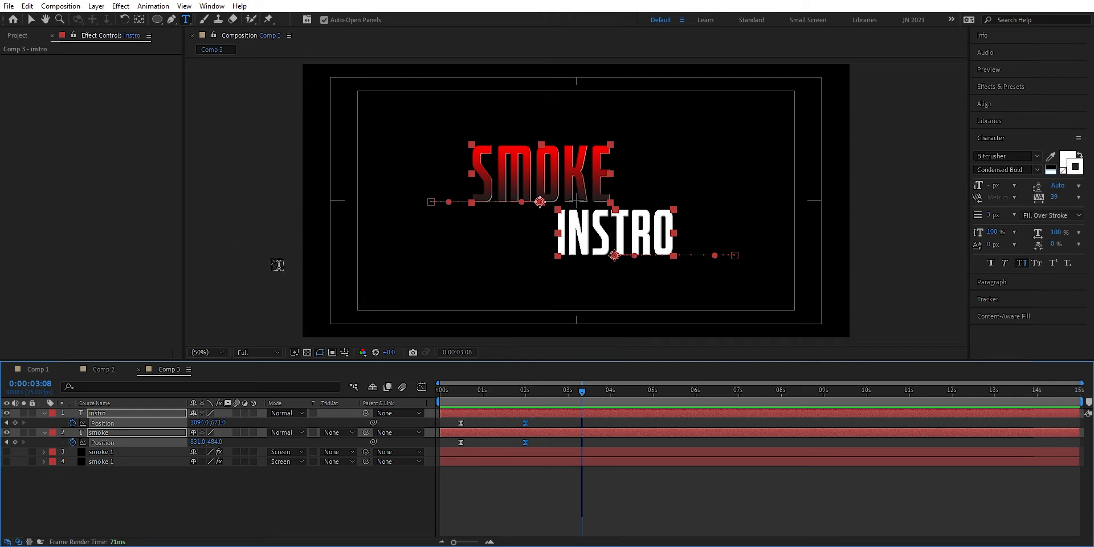
- Collapse the instro and smoke text layers' properties and preview the title slide from the start of the composition
{"action": "left_click", "coordinate": [44, 413]}
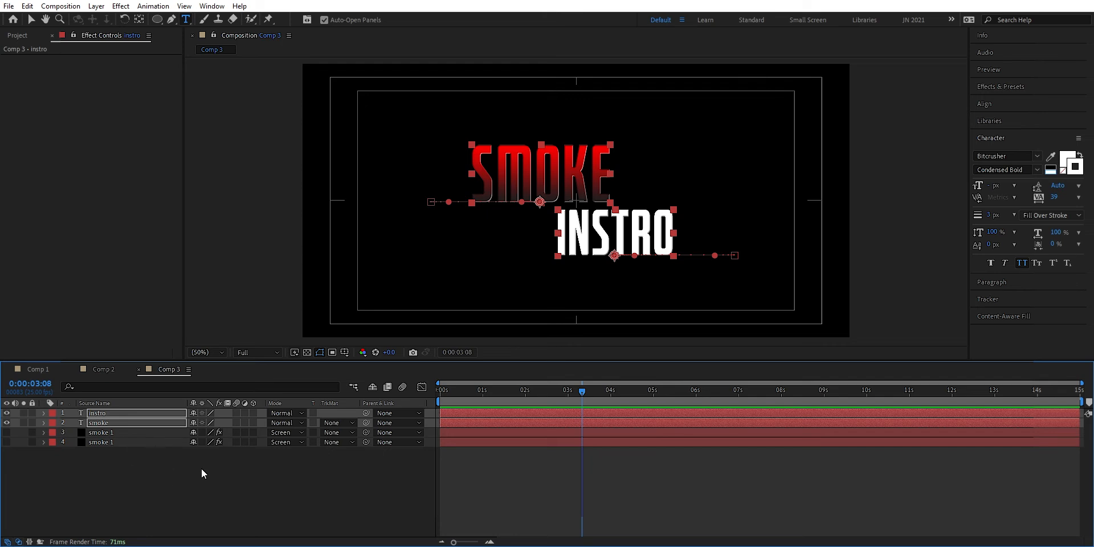
{"action": "left_click_drag", "start_coordinate": [581, 391], "coordinate": [443, 400]}
{"action": "key", "text": "space"}
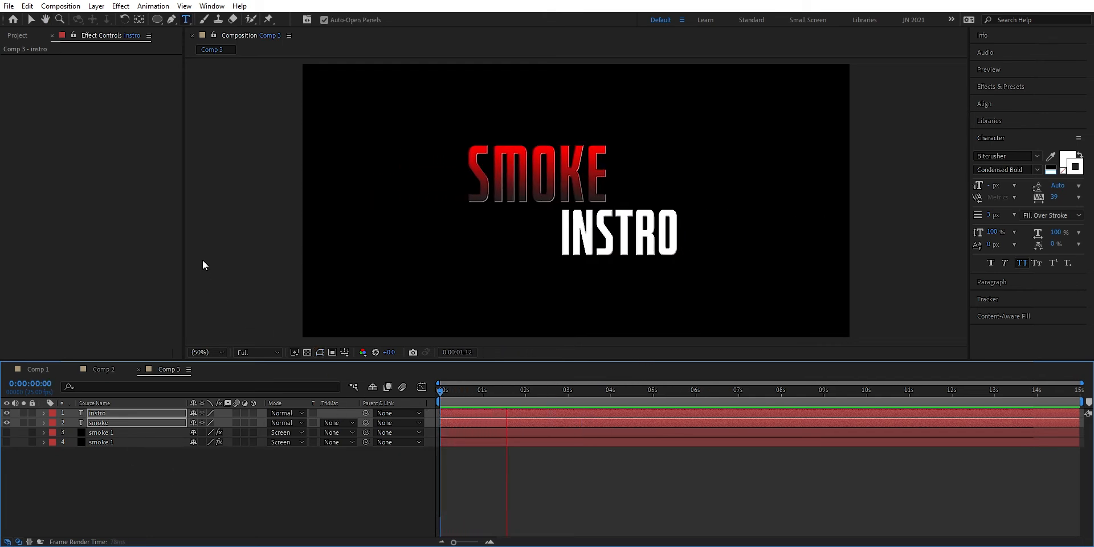
{"action": "key", "text": "space"}
- Pre-compose the instro and smoke text layers into a new composition named text comp, moving all attributes into it
{"action": "left_click", "coordinate": [149, 412]}
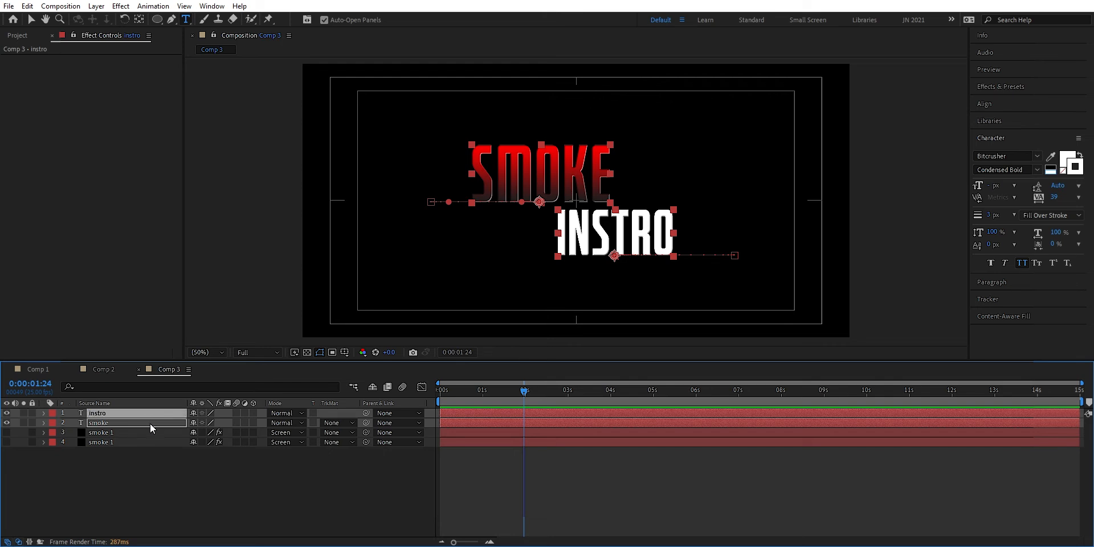
{"action": "left_click", "coordinate": [148, 452]}
{"action": "left_click", "coordinate": [146, 412]}
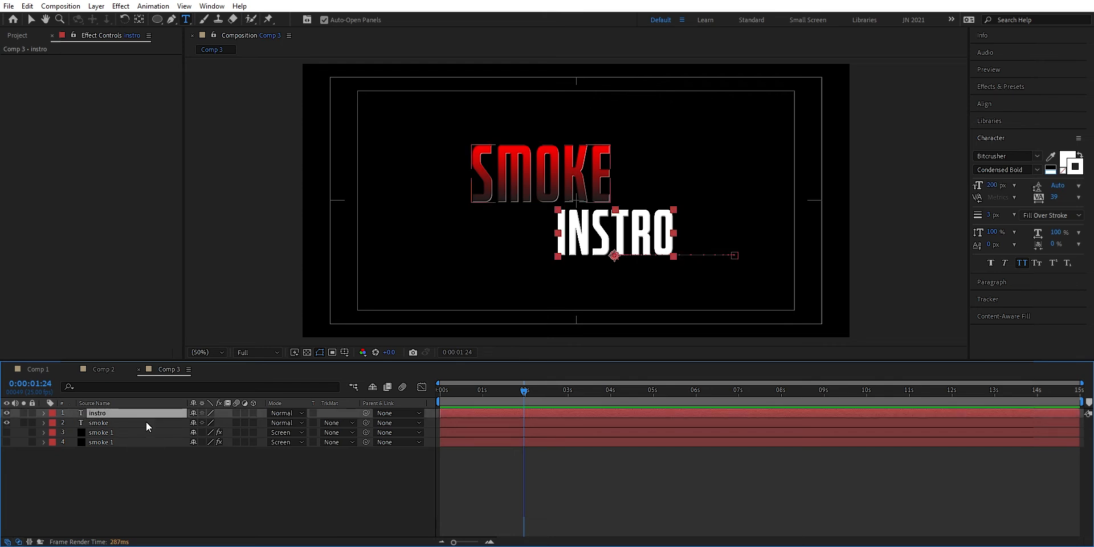
{"action": "left_click", "coordinate": [146, 421], "text": "ctrl"}
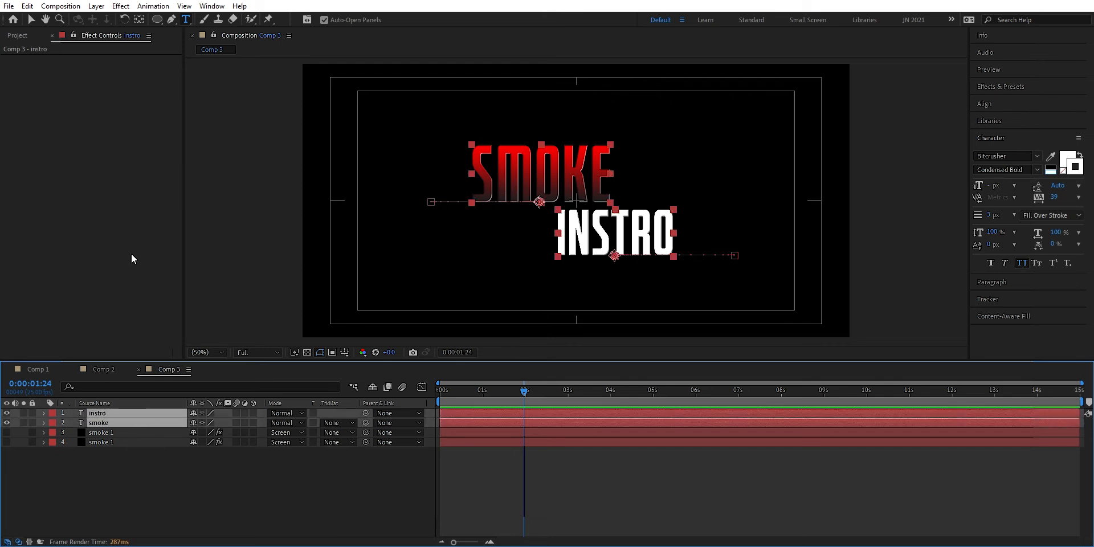
{"action": "left_click", "coordinate": [96, 6]}
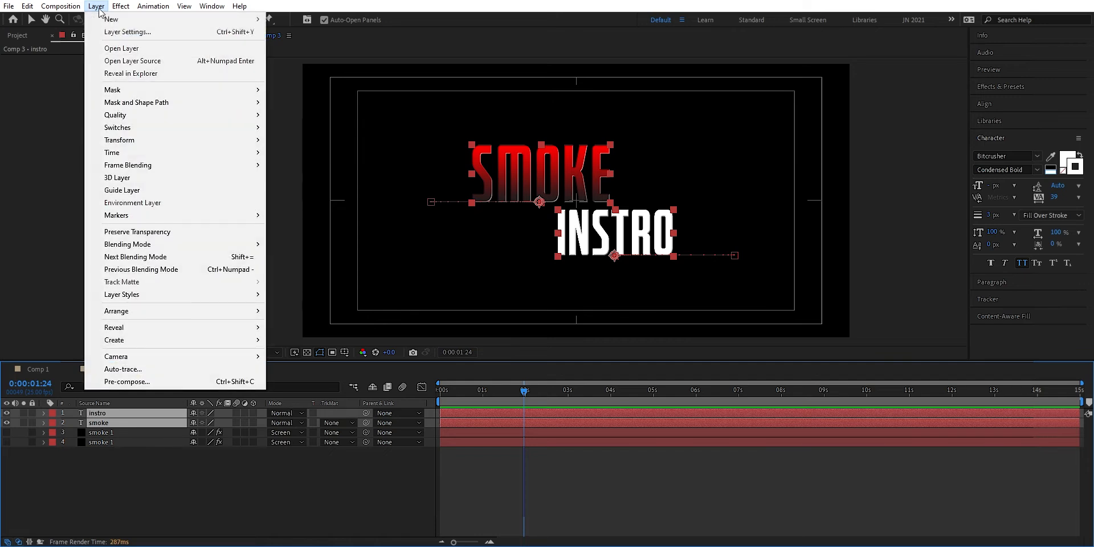
{"action": "left_click", "coordinate": [122, 381]}
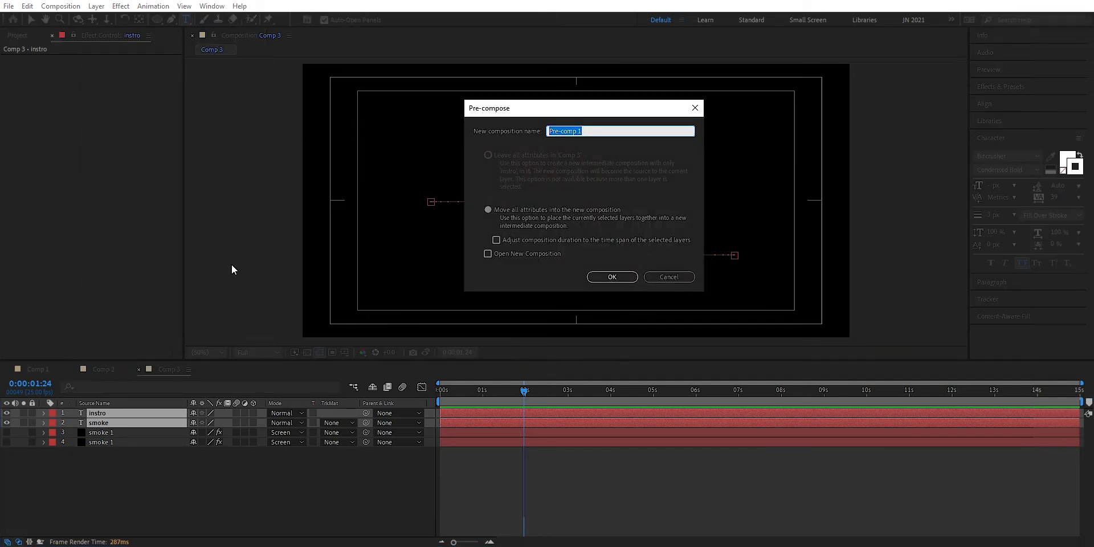
{"action": "type", "text": "text comp"}
{"action": "left_click", "coordinate": [629, 276]}
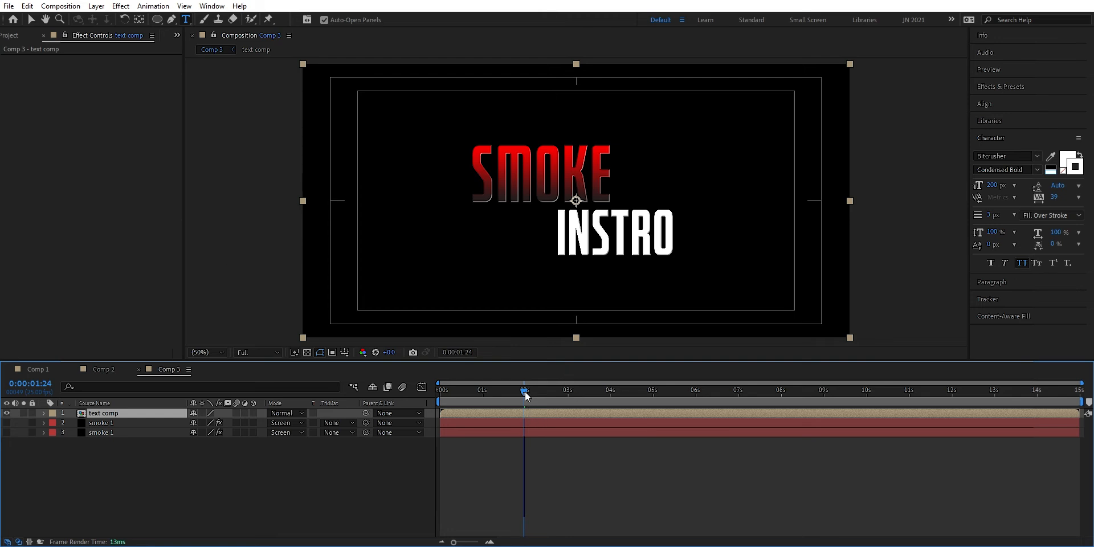
- Move the current time to 0:00:00:11 and apply the CC Lens effect to the text comp layer
{"action": "left_click_drag", "start_coordinate": [524, 393], "coordinate": [461, 397]}
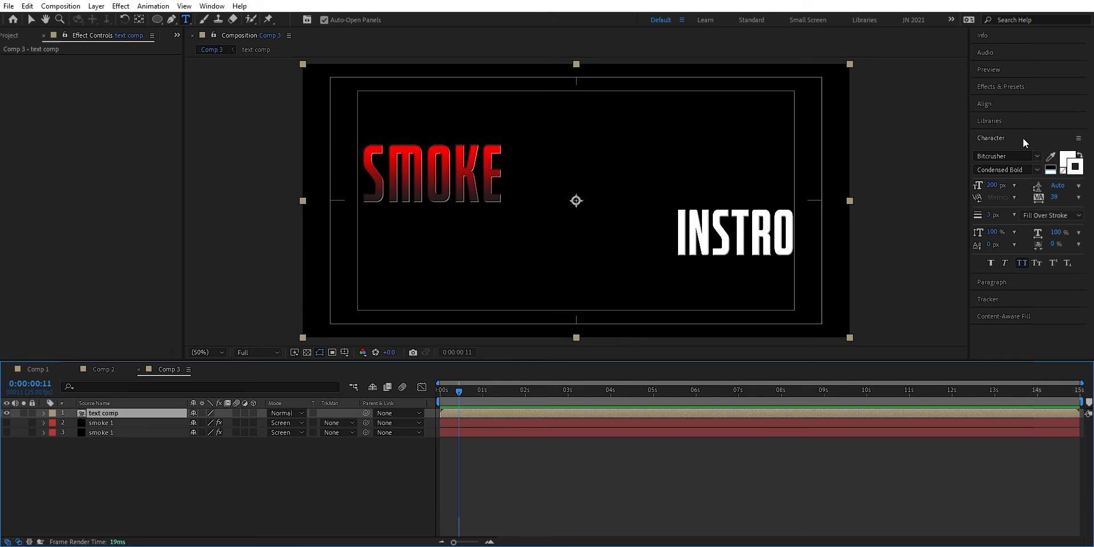
{"action": "left_click", "coordinate": [1033, 88]}
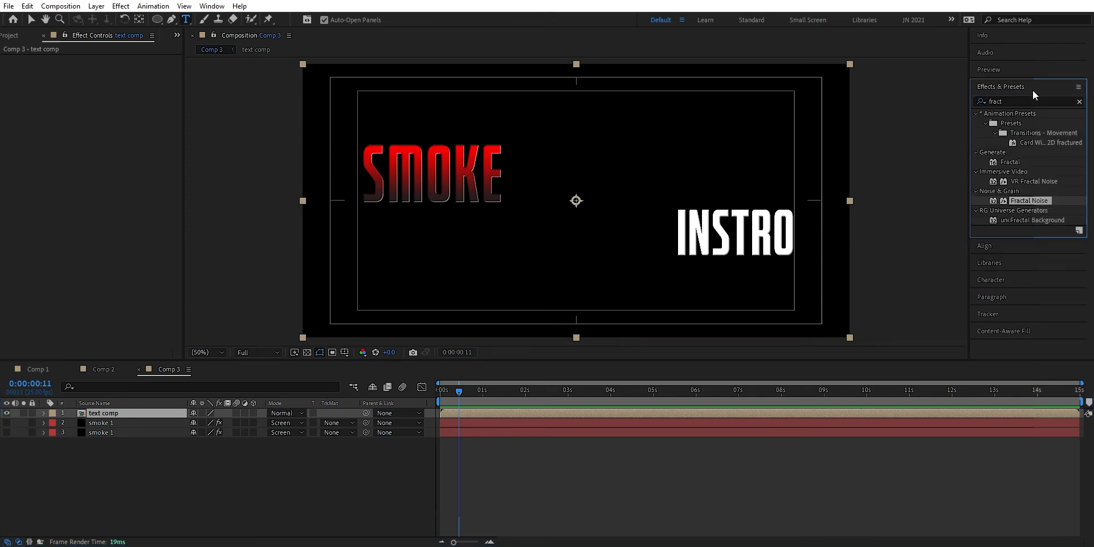
{"action": "left_click", "coordinate": [1079, 101]}
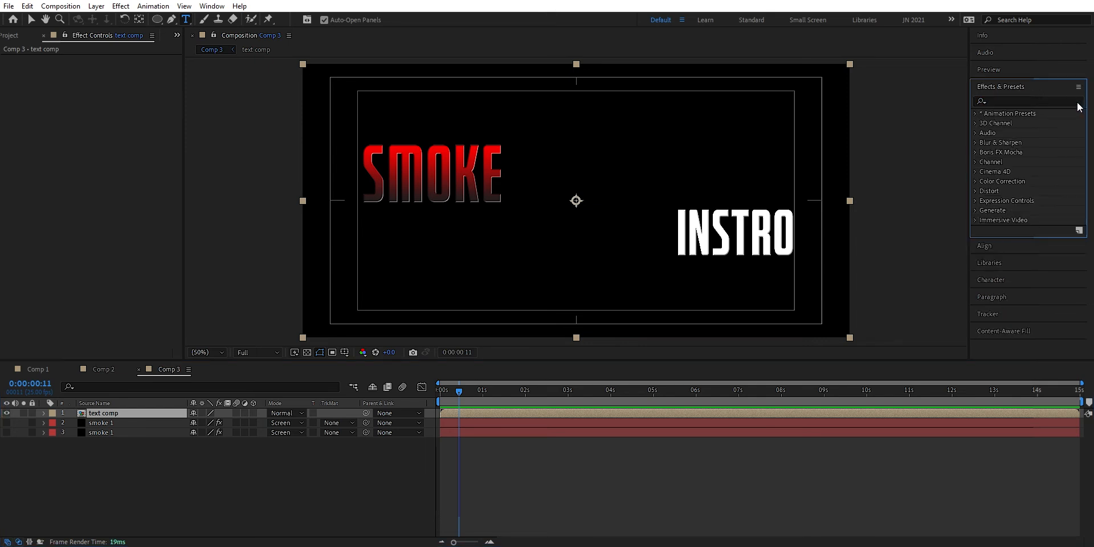
{"action": "left_click", "coordinate": [1043, 103]}
{"action": "type", "text": "cc le"}
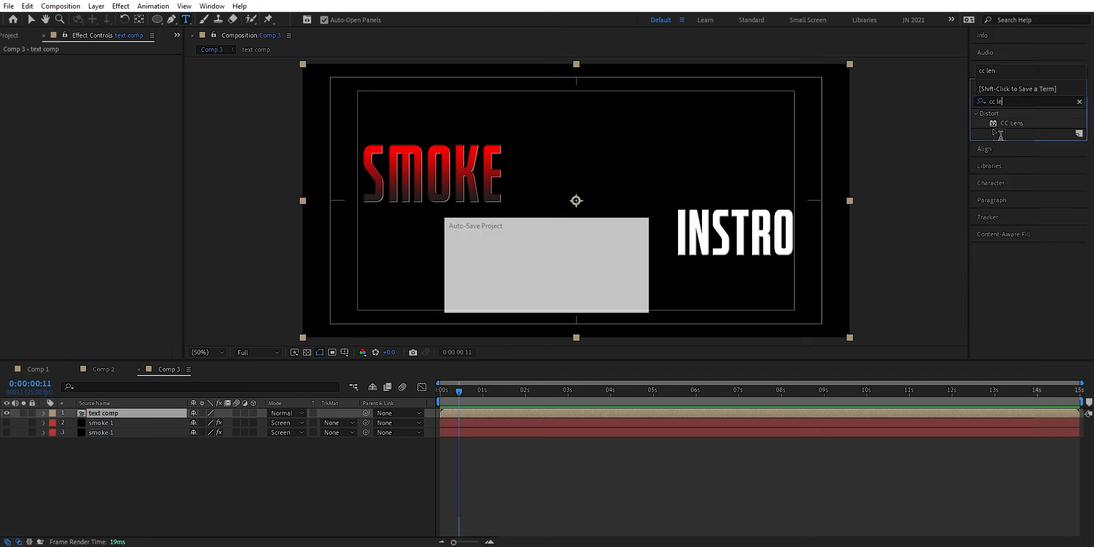
{"action": "left_click_drag", "start_coordinate": [1013, 126], "coordinate": [135, 415]}
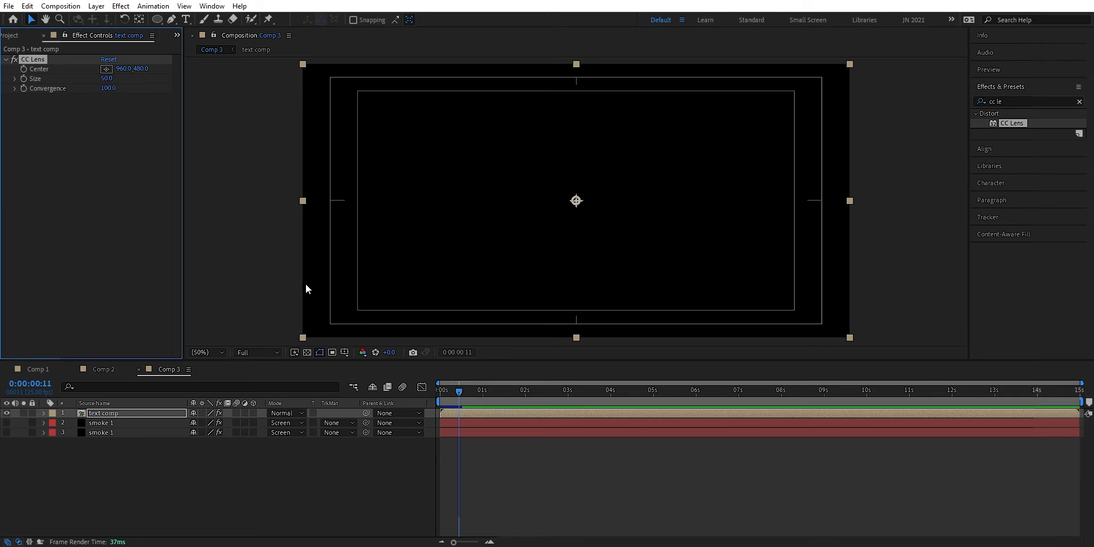
- Keyframe the text comp layer's CC Lens Size from 0 at 0:00:00:11 to 348 at 2 seconds
{"action": "left_click_drag", "start_coordinate": [107, 78], "coordinate": [33, 93]}
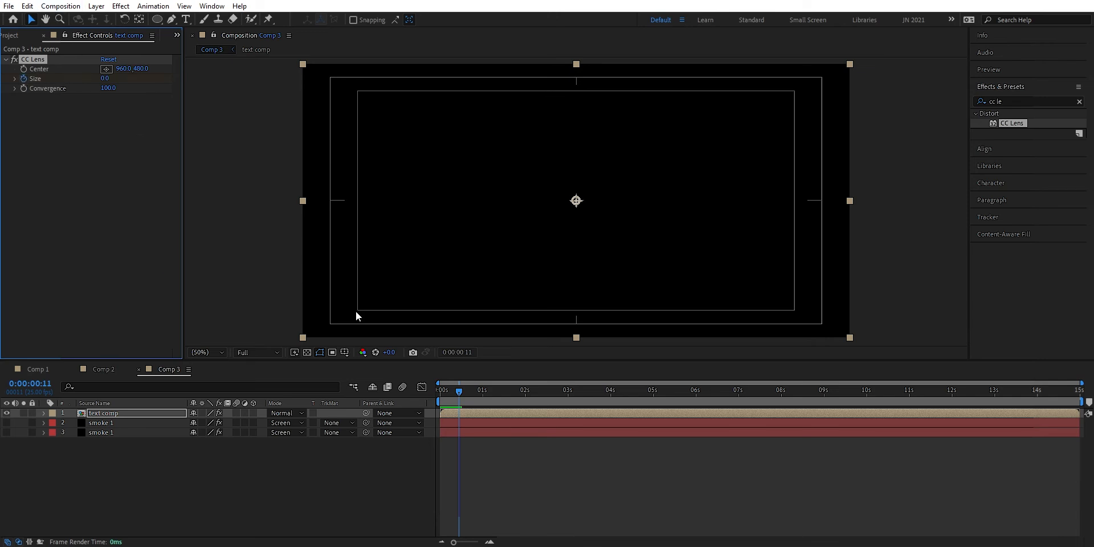
{"action": "left_click_drag", "start_coordinate": [459, 392], "coordinate": [526, 391]}
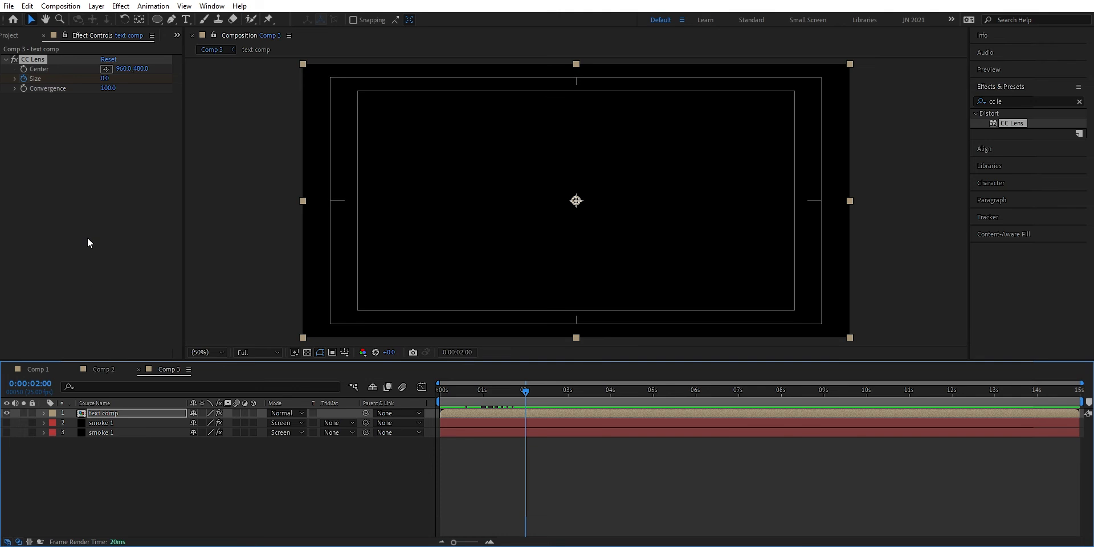
{"action": "left_click_drag", "start_coordinate": [112, 81], "coordinate": [319, 92]}
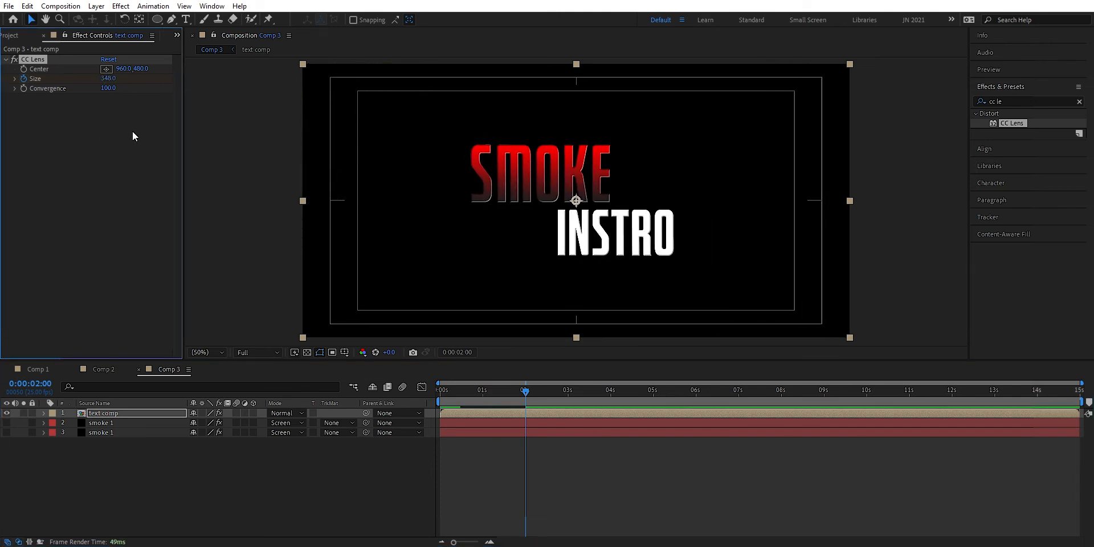
- Preview the CC Lens distortion on the titles twice from the start of the composition
{"action": "left_click_drag", "start_coordinate": [522, 389], "coordinate": [428, 392]}
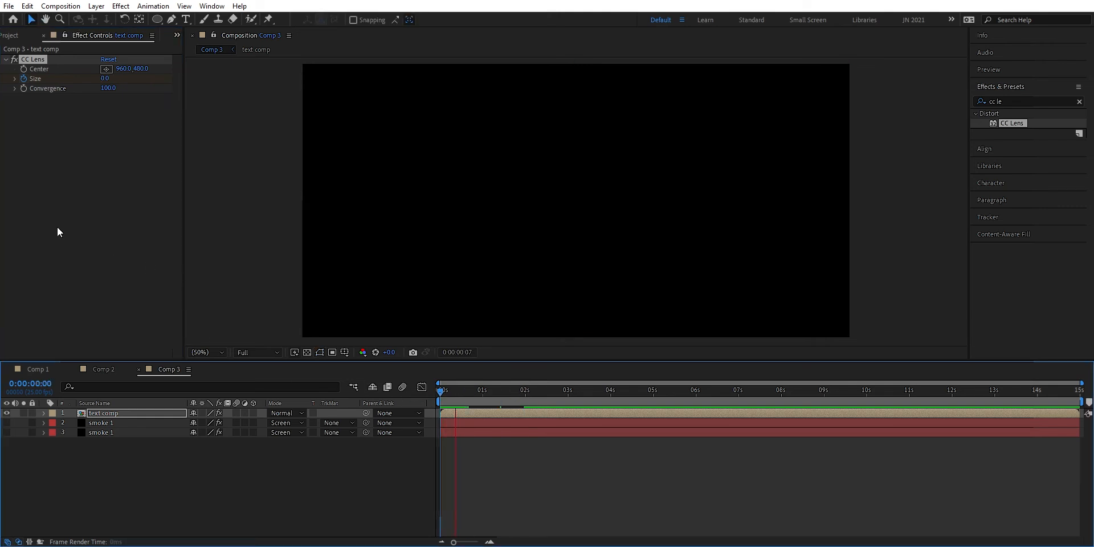
{"action": "key", "text": "space"}
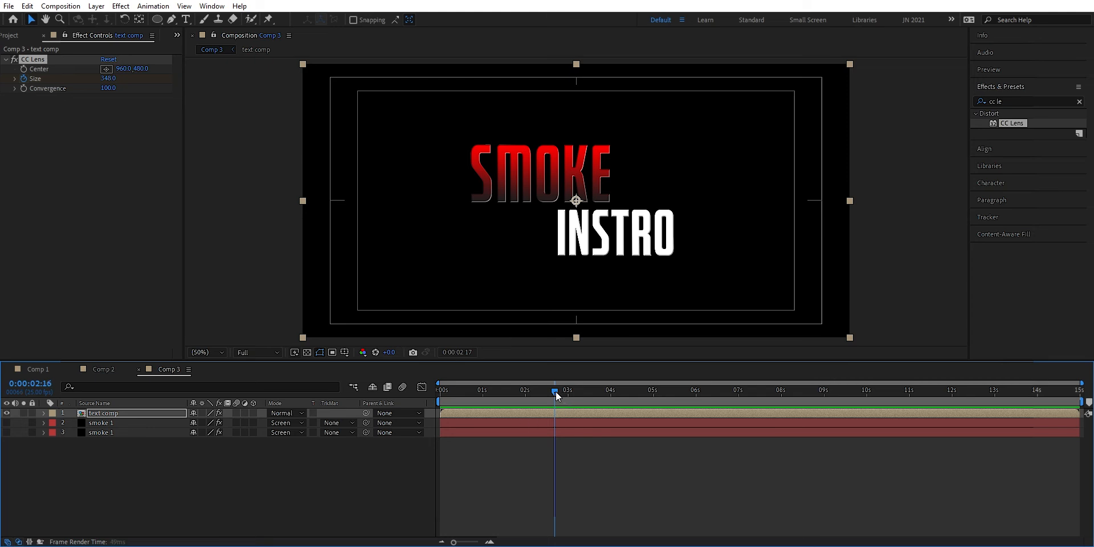
{"action": "left_click_drag", "start_coordinate": [556, 393], "coordinate": [373, 392]}
{"action": "key", "text": "space"}
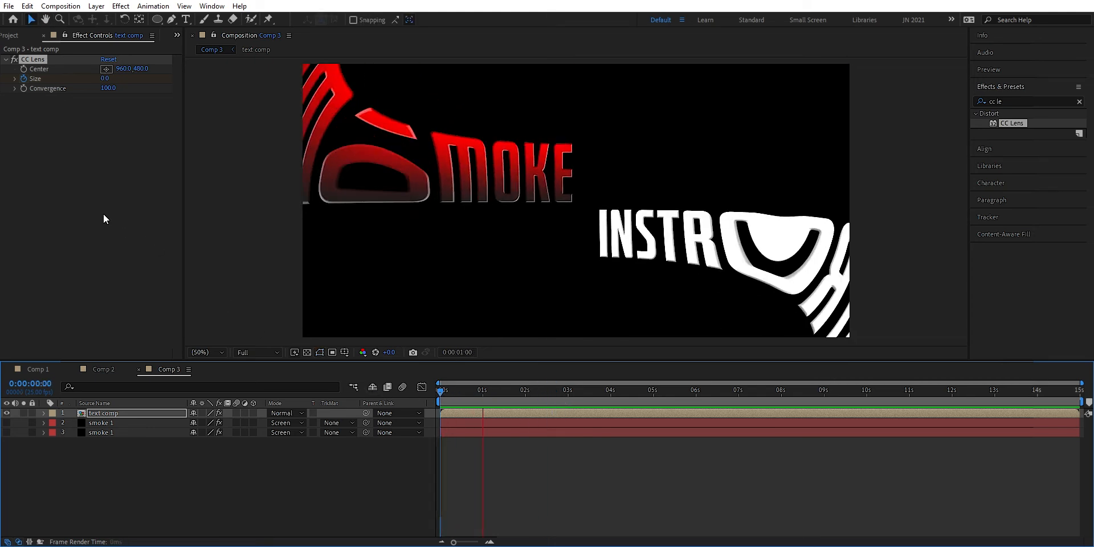
{"action": "key", "text": "space"}
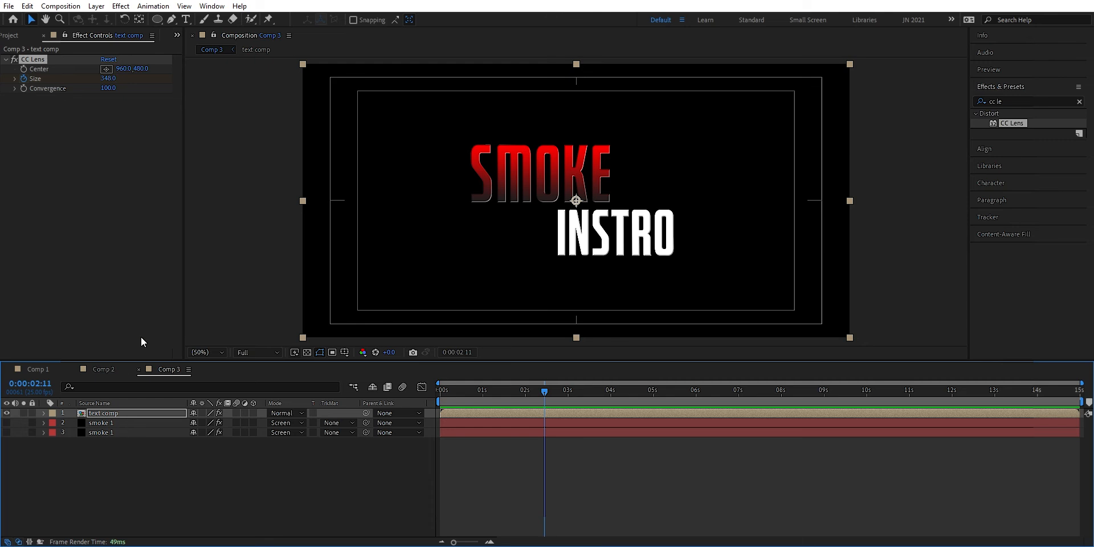
- Make both smoke 1 layers visible and move the current time to 0:00:00:15
{"action": "left_click", "coordinate": [6, 422]}
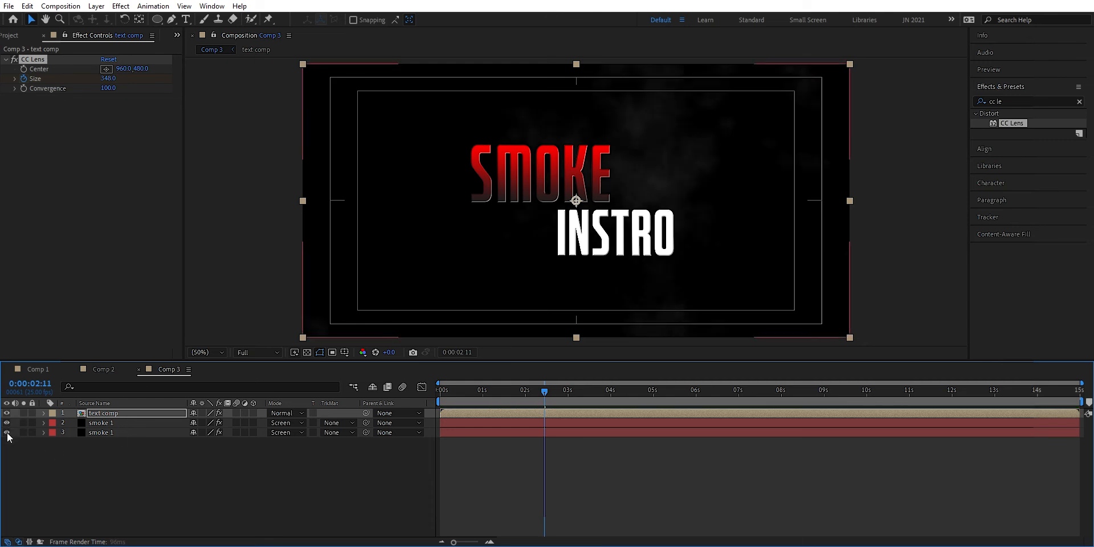
{"action": "left_click", "coordinate": [6, 433]}
{"action": "left_click_drag", "start_coordinate": [544, 392], "coordinate": [466, 392]}
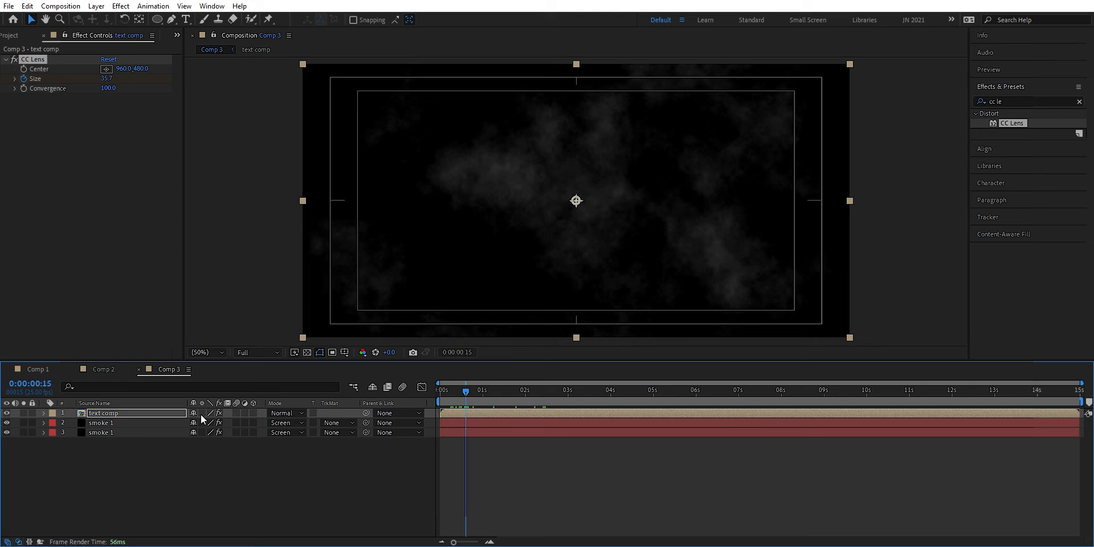
- Apply Fast Box Blur to the upper smoke 1 layer with a blur radius of 5
{"action": "left_click", "coordinate": [122, 422]}
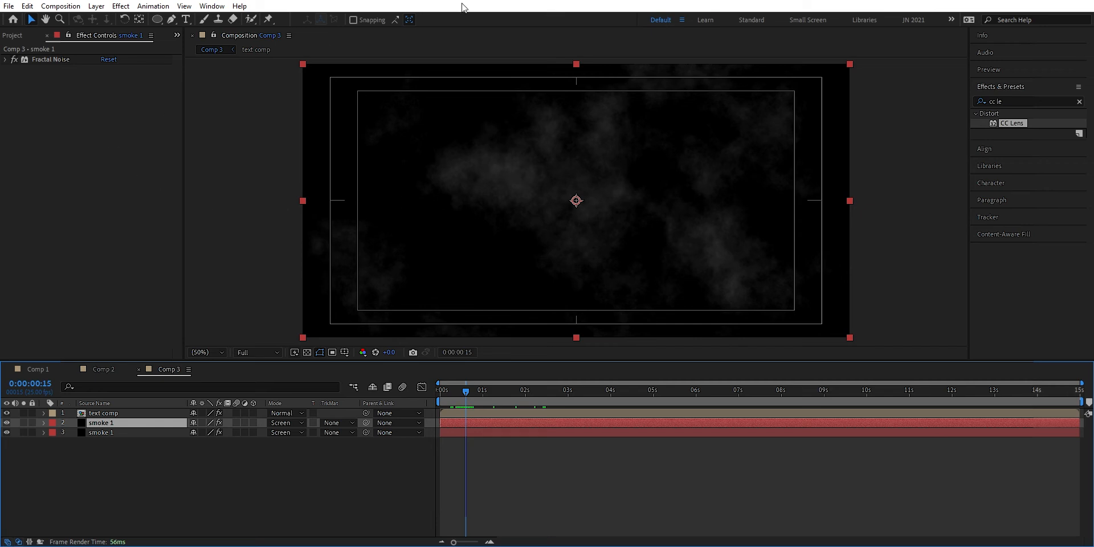
{"action": "left_click", "coordinate": [1080, 105]}
{"action": "left_click", "coordinate": [1079, 103]}
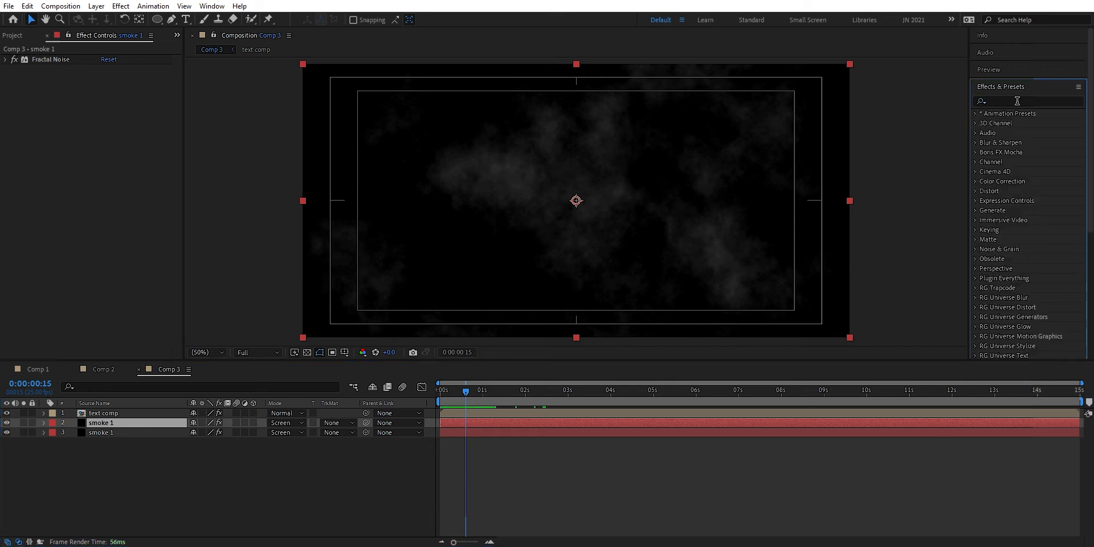
{"action": "left_click", "coordinate": [1025, 101]}
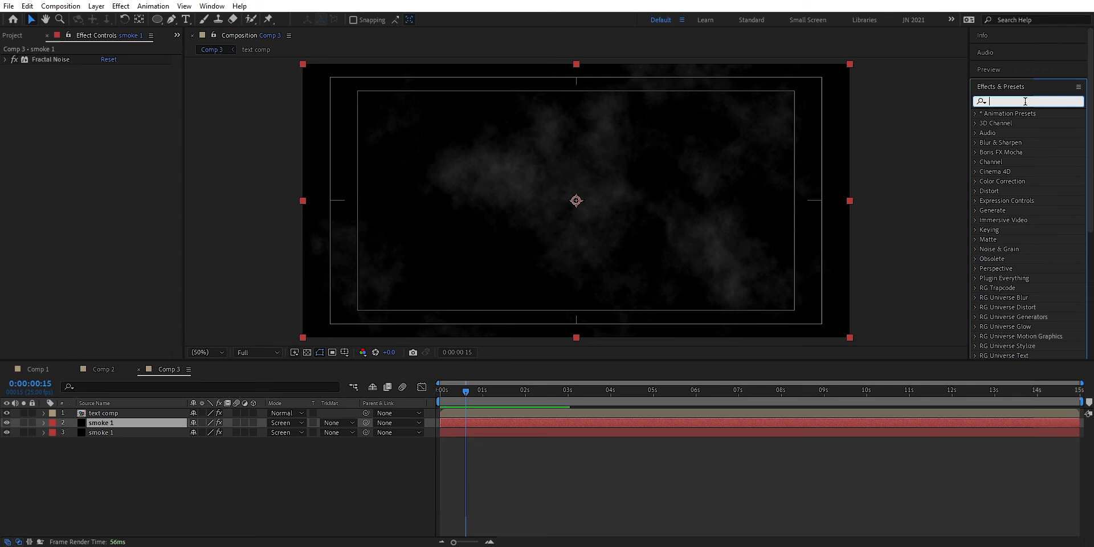
{"action": "type", "text": "fast"}
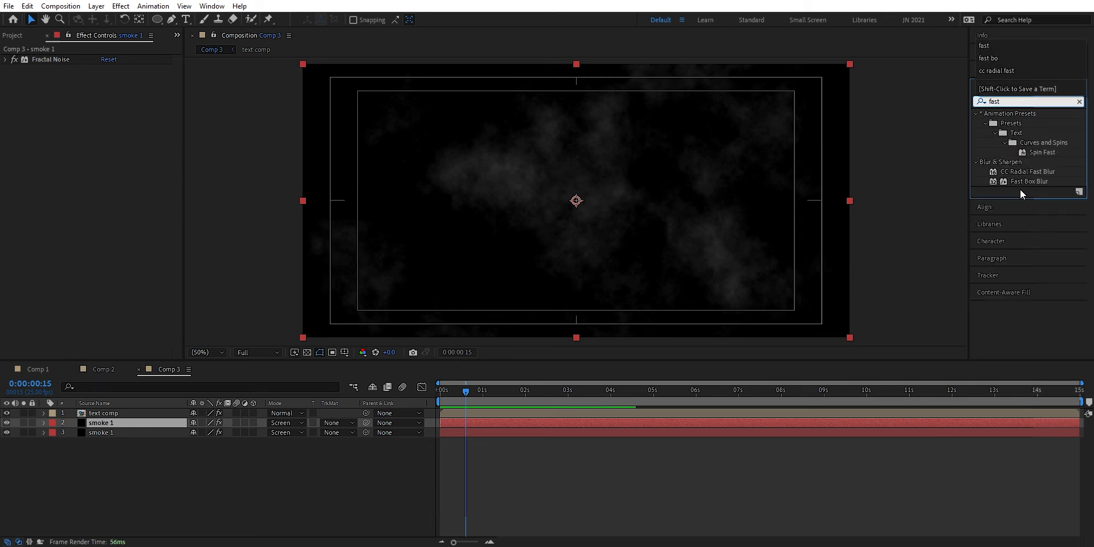
{"action": "left_click_drag", "start_coordinate": [1029, 181], "coordinate": [153, 422]}
{"action": "left_click", "coordinate": [104, 79]}
{"action": "type", "text": "5"}
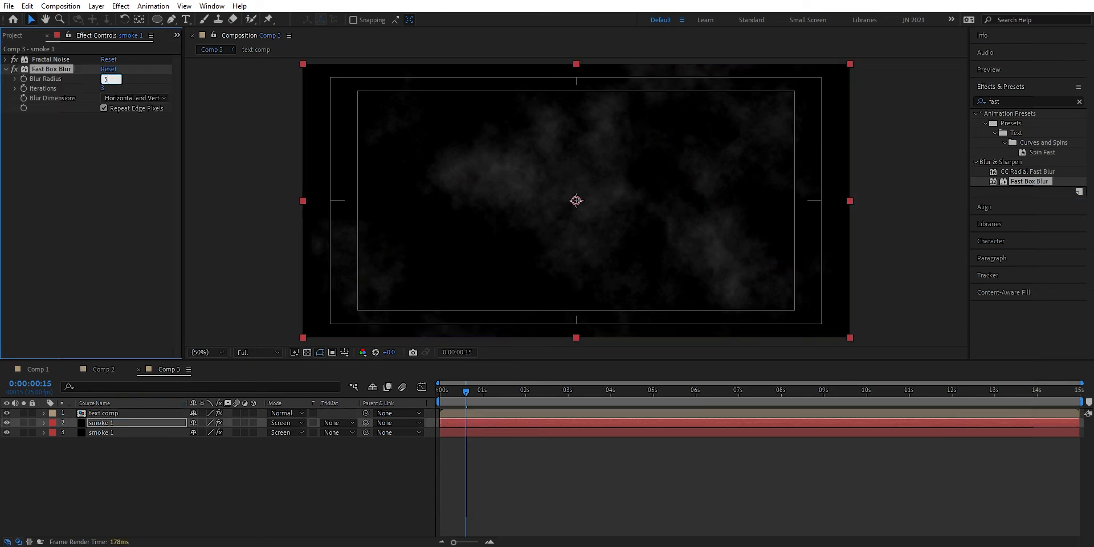
{"action": "key", "text": "Return"}
{"action": "left_click", "coordinate": [5, 68]}
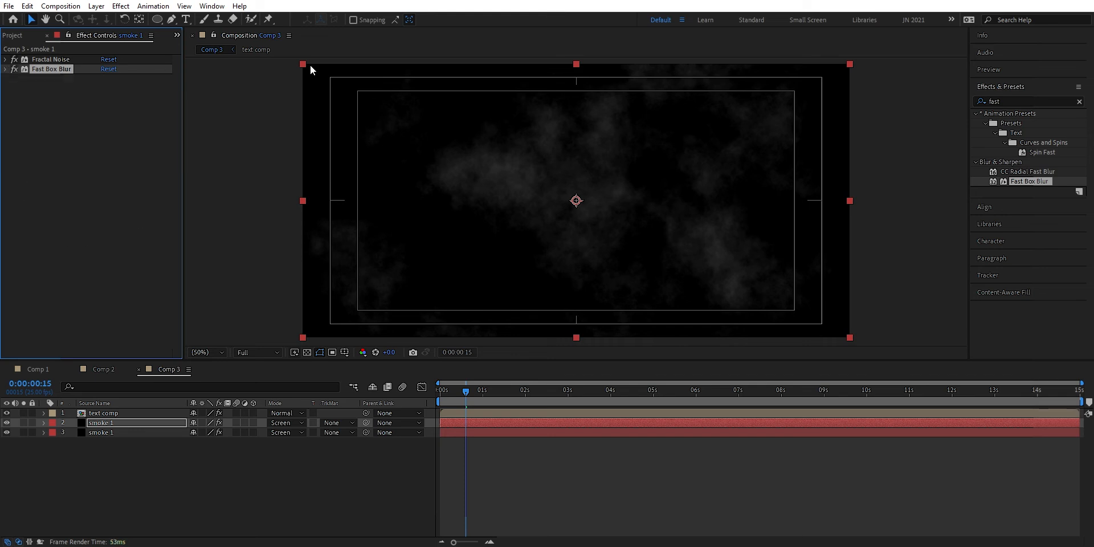
- Add a Tint effect to the upper smoke 1 layer and map white to a pale blue with hue 198°
{"action": "left_click", "coordinate": [1079, 101]}
{"action": "left_click", "coordinate": [1047, 102]}
{"action": "type", "text": "tint"}
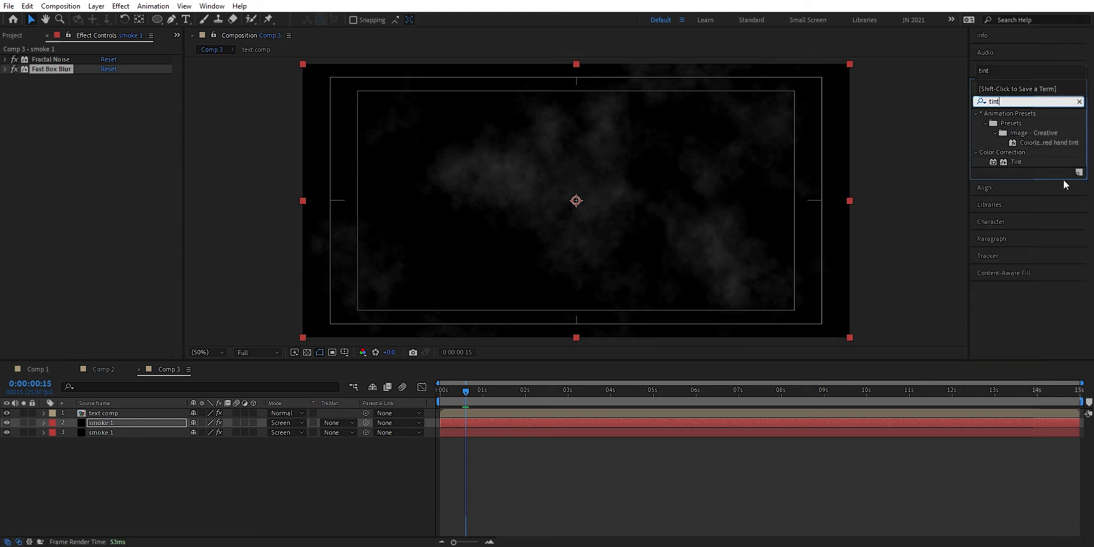
{"action": "left_click_drag", "start_coordinate": [1021, 162], "coordinate": [74, 119]}
{"action": "left_click", "coordinate": [107, 98]}
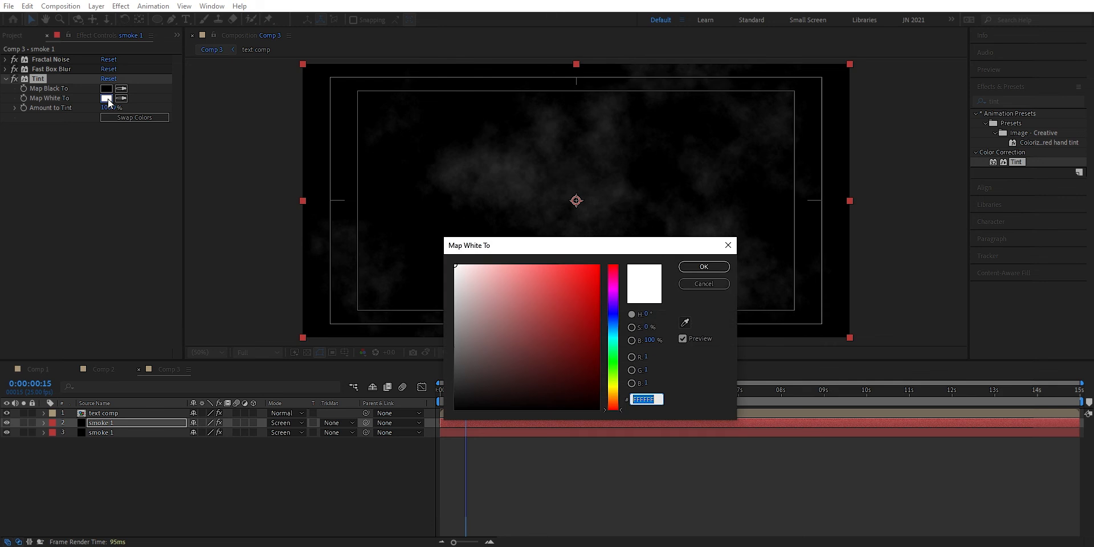
{"action": "left_click", "coordinate": [613, 330]}
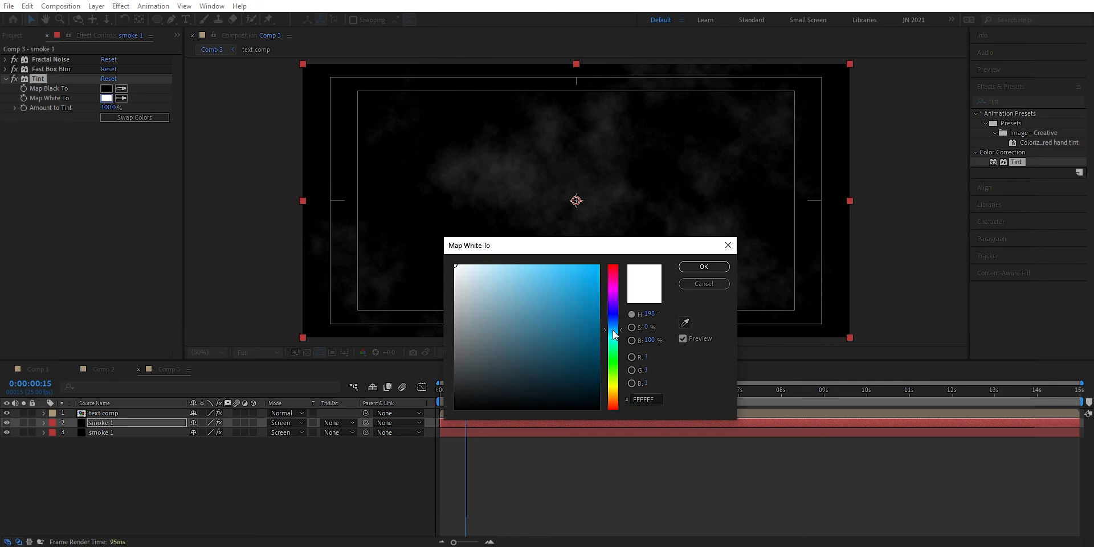
{"action": "left_click", "coordinate": [477, 265]}
{"action": "left_click", "coordinate": [722, 266]}
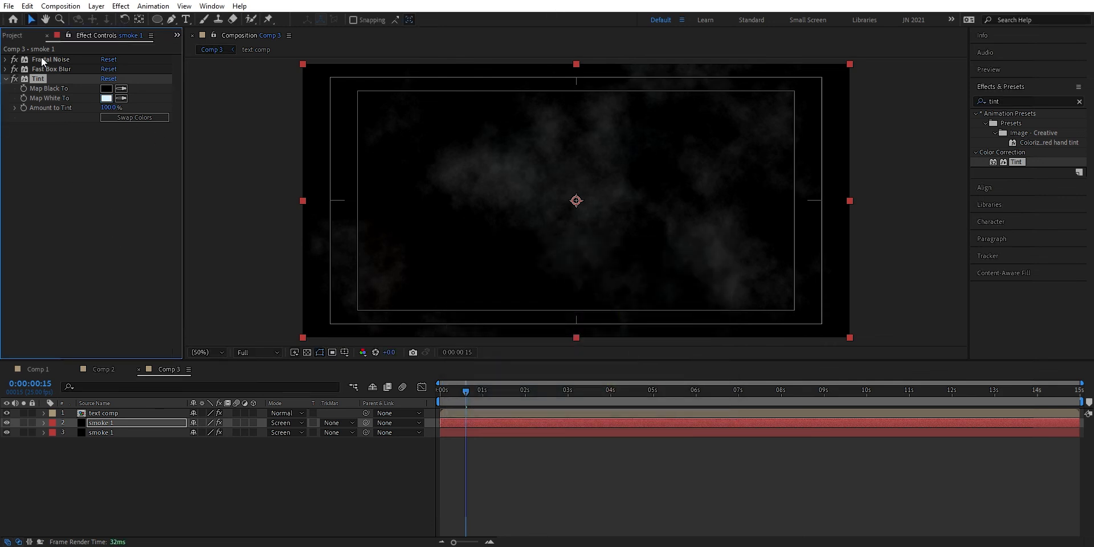
{"action": "left_click", "coordinate": [6, 78]}
- Copy the Fast Box Blur and Tint effects from the upper smoke 1 layer
{"action": "left_click", "coordinate": [52, 107]}
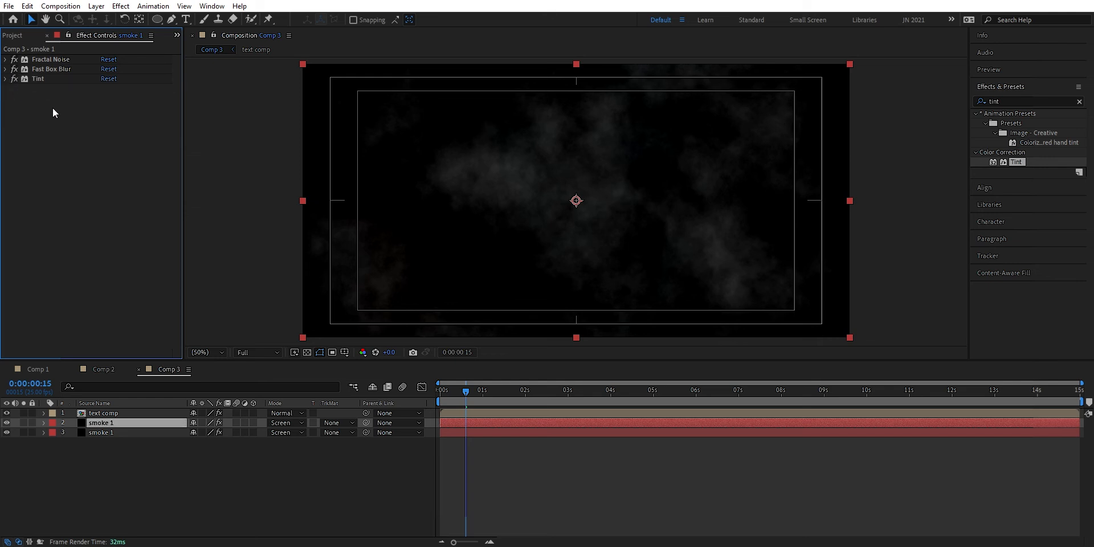
{"action": "left_click", "coordinate": [65, 78]}
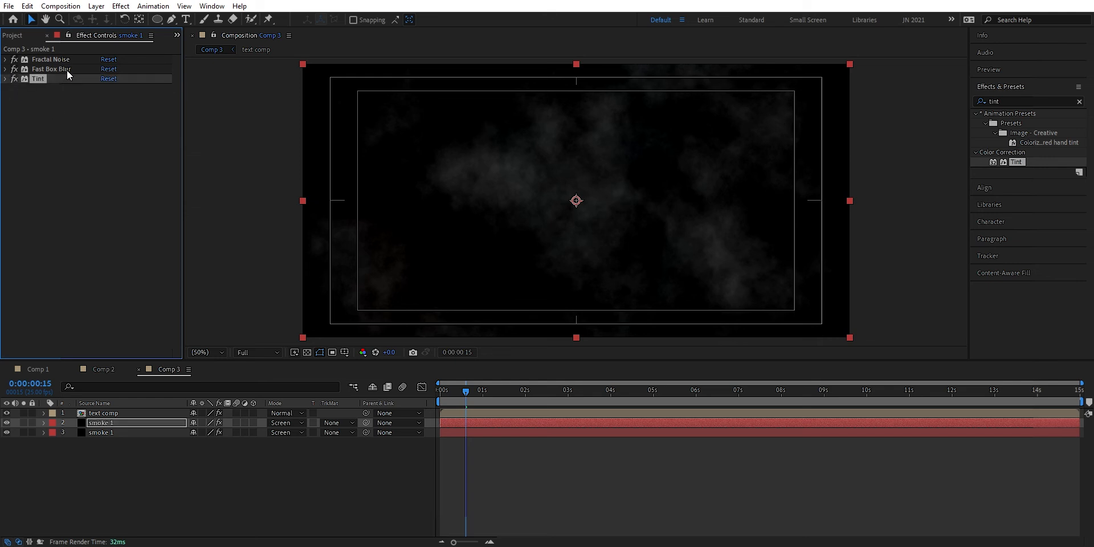
{"action": "left_click", "coordinate": [66, 69], "text": "ctrl"}
{"action": "key", "text": "ctrl+c"}
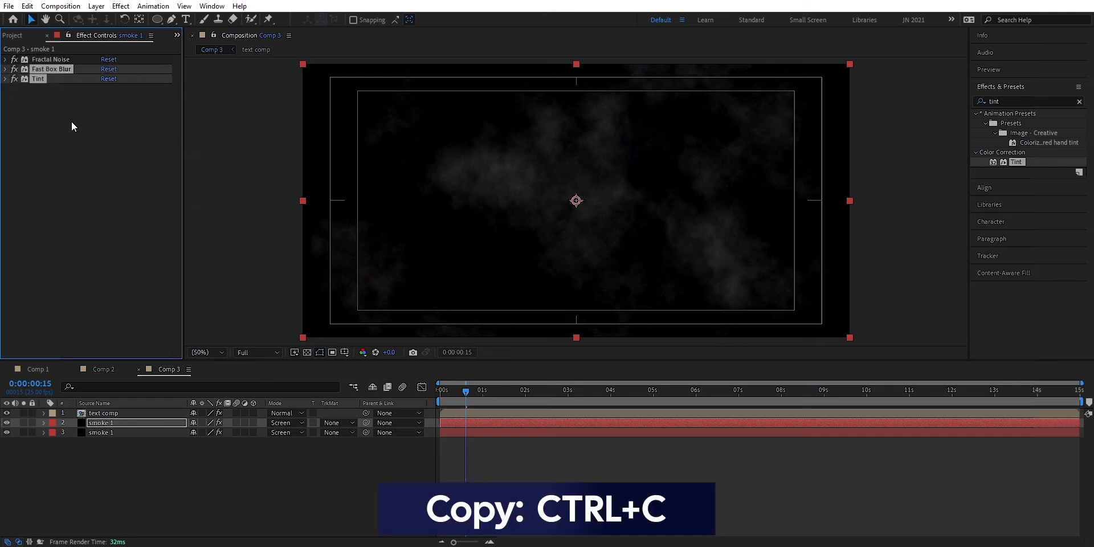
- Paste the copied Fast Box Blur and Tint effects onto the lower smoke 1 layer and check their settings
{"action": "left_click", "coordinate": [128, 434]}
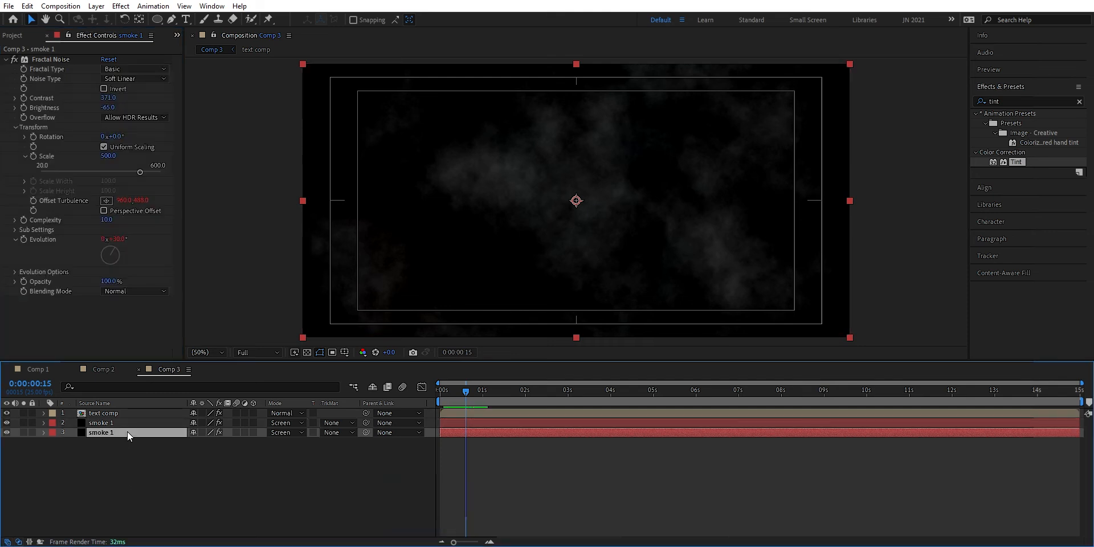
{"action": "left_click", "coordinate": [6, 60]}
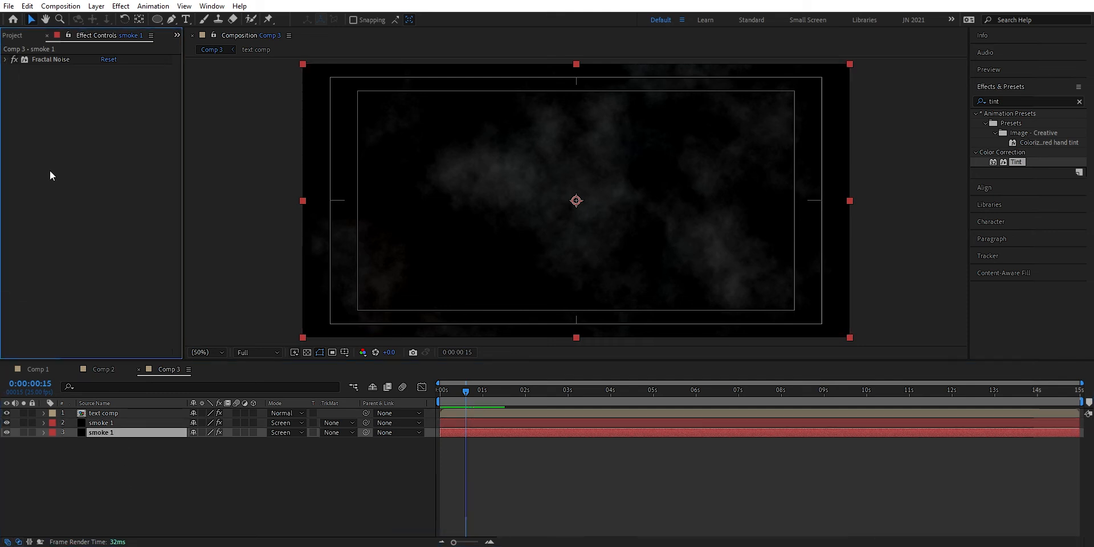
{"action": "key", "text": "ctrl+v"}
{"action": "left_click", "coordinate": [6, 69]}
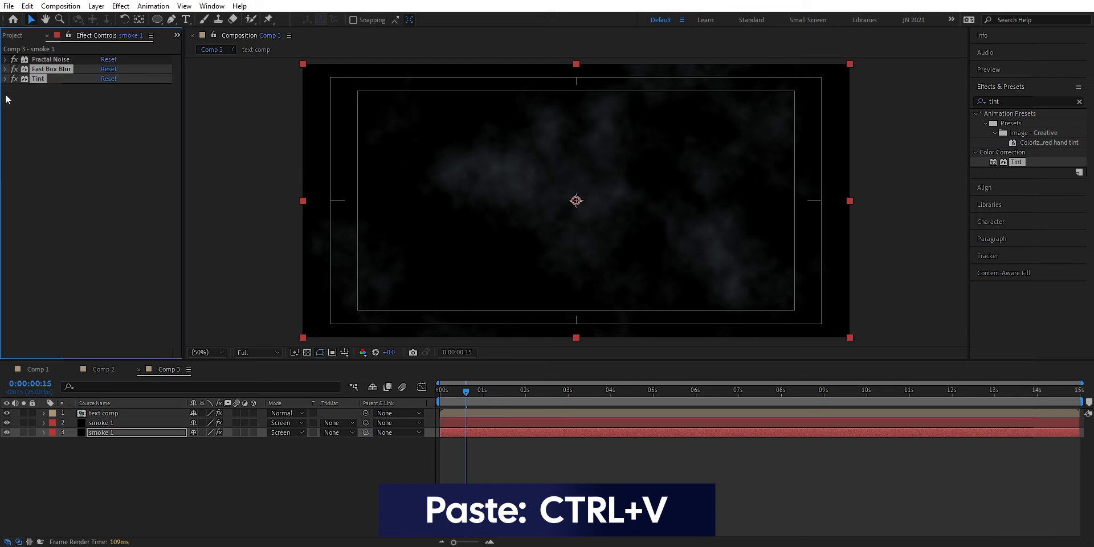
{"action": "left_click", "coordinate": [6, 79]}
{"action": "left_click", "coordinate": [72, 167]}
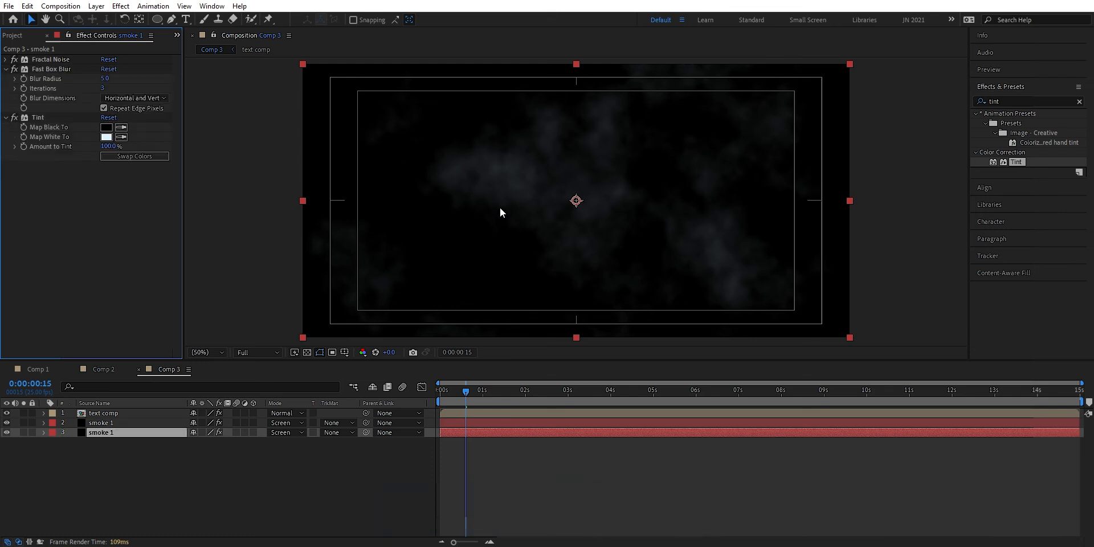
{"action": "key", "text": "/"}
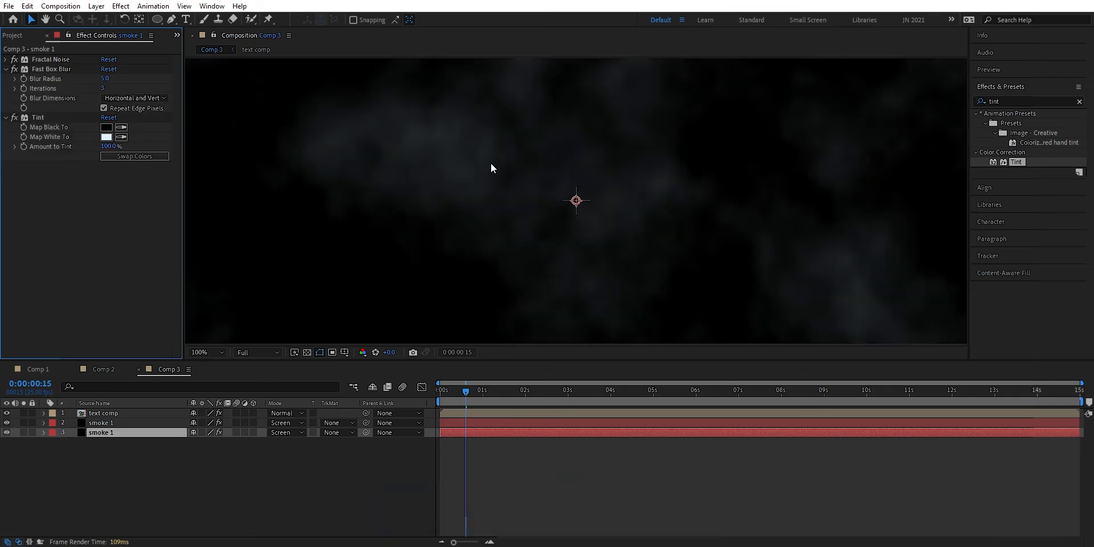
{"action": "left_click", "coordinate": [7, 70]}
{"action": "left_click", "coordinate": [7, 80]}
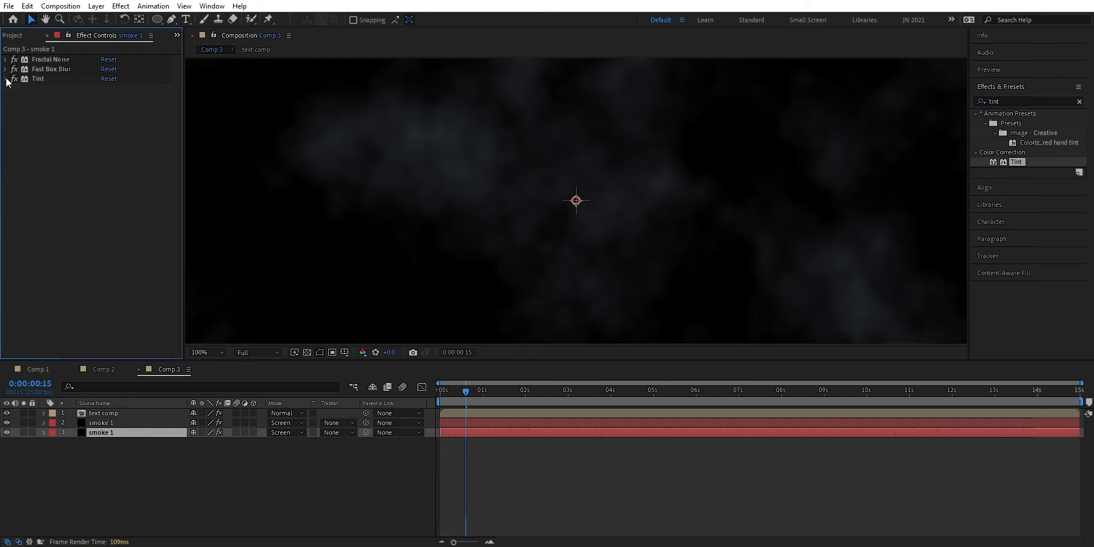
{"action": "left_click", "coordinate": [121, 455]}
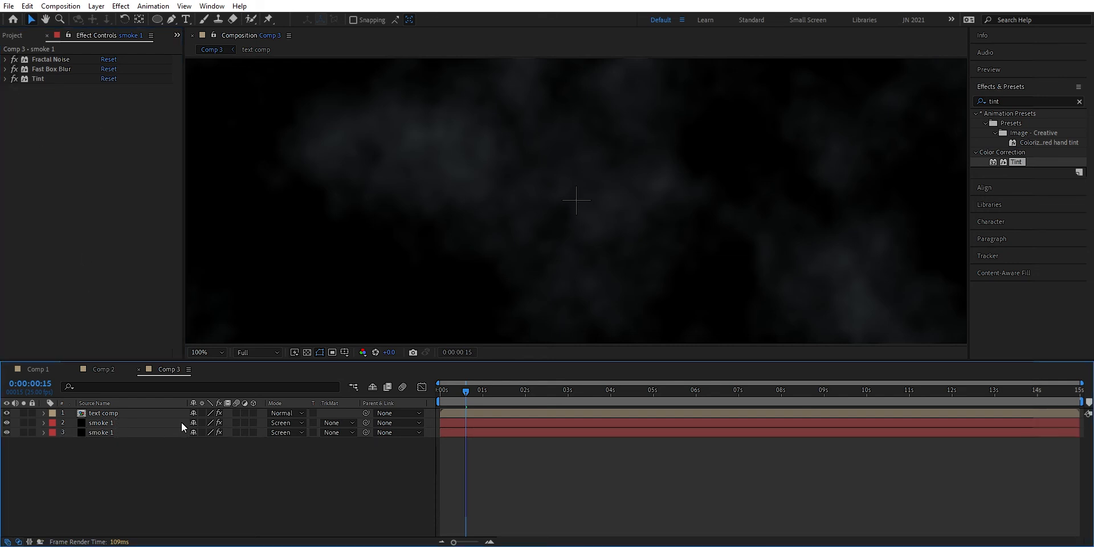
{"action": "key", "text": "shift+/"}
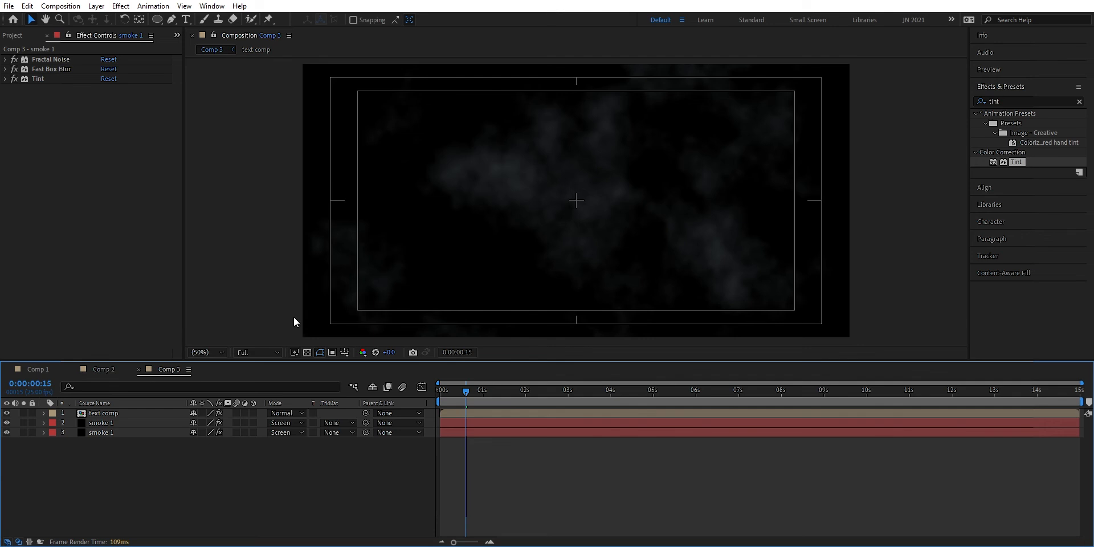
- Turn off the title/action safe overlay and preview Comp 3 from the start
{"action": "left_click", "coordinate": [345, 353]}
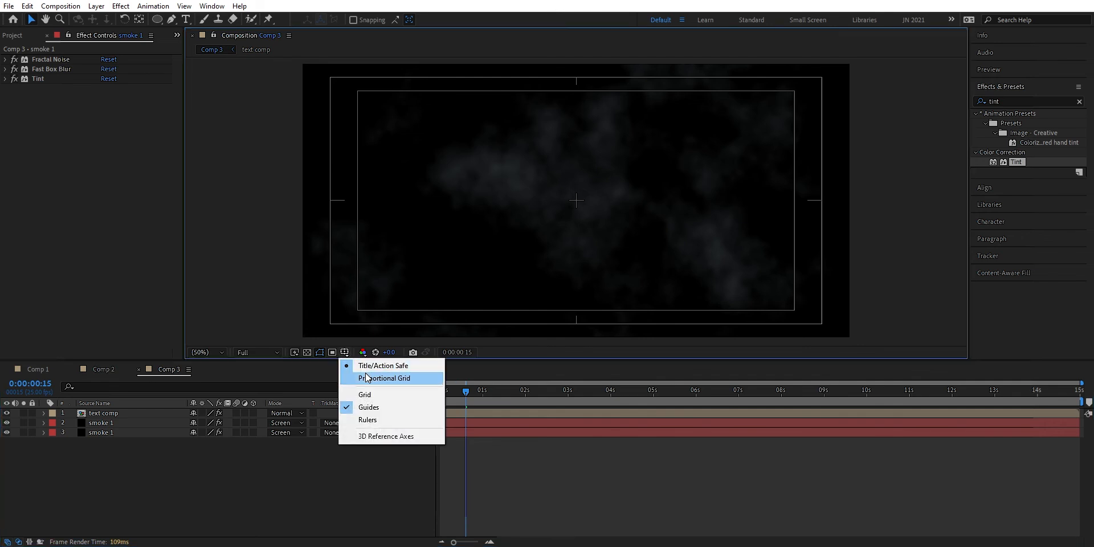
{"action": "left_click", "coordinate": [371, 366]}
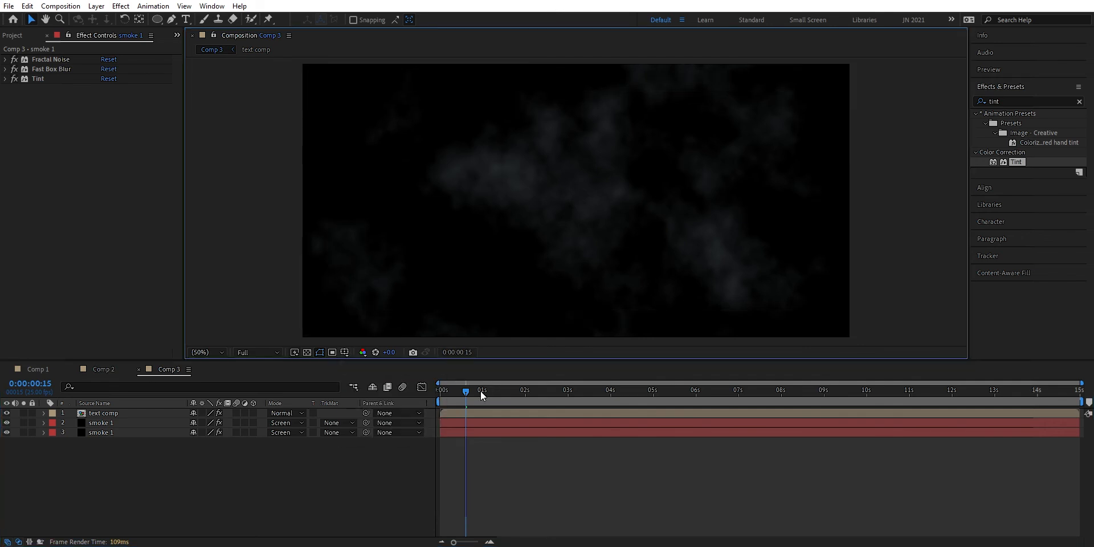
{"action": "left_click_drag", "start_coordinate": [464, 389], "coordinate": [446, 392]}
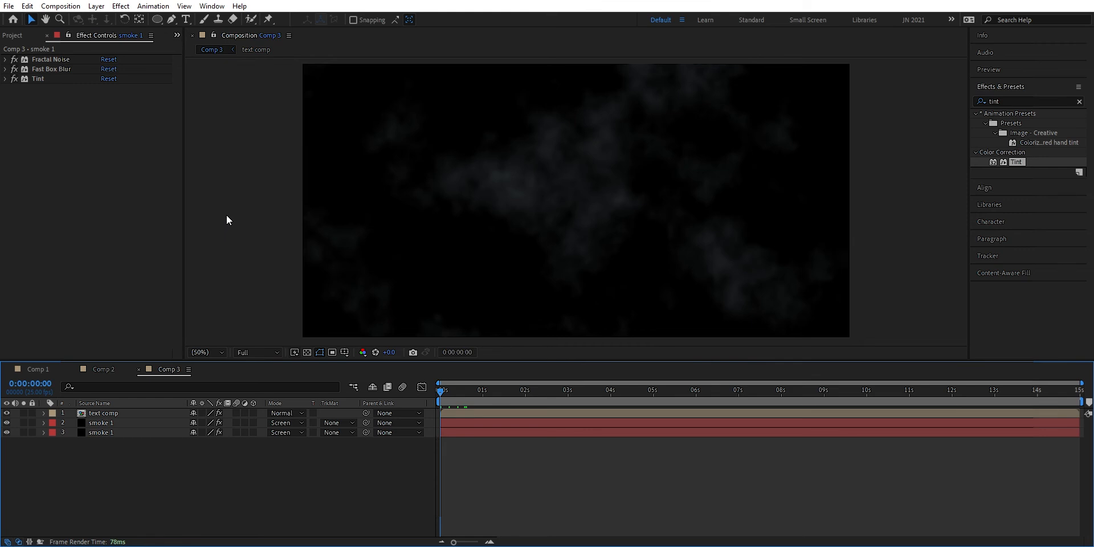
{"action": "key", "text": "space"}
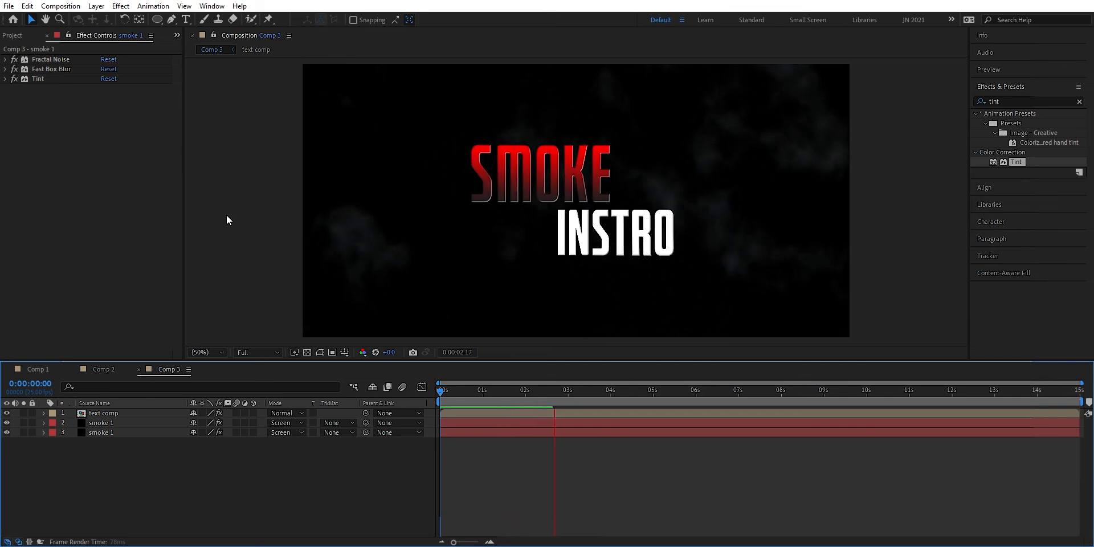
- Move the current time to 0:00:02:23 and set up the Ellipse Tool with a radial gradient fill
{"action": "left_click", "coordinate": [566, 391]}
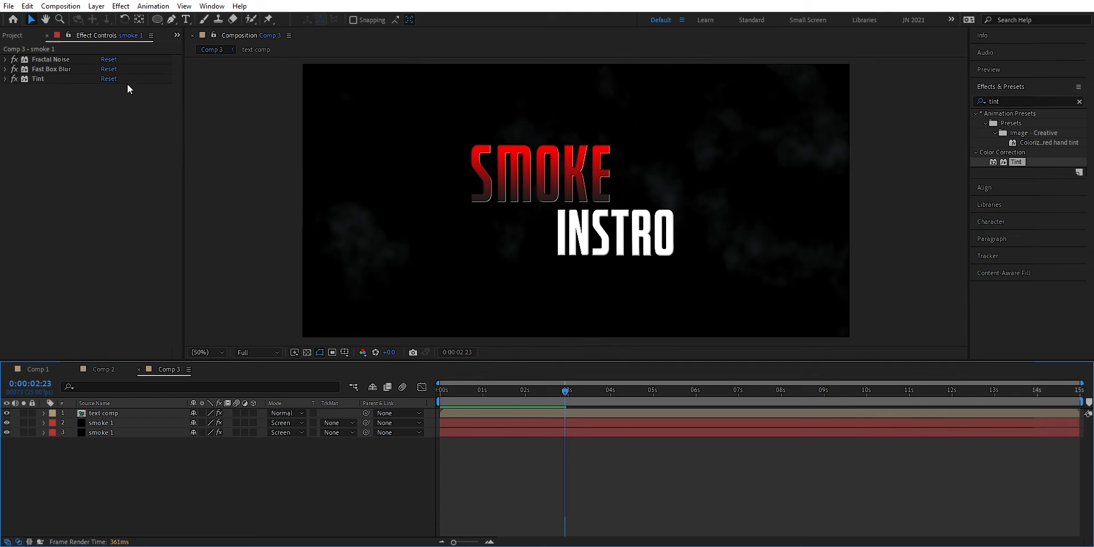
{"action": "left_click", "coordinate": [157, 18]}
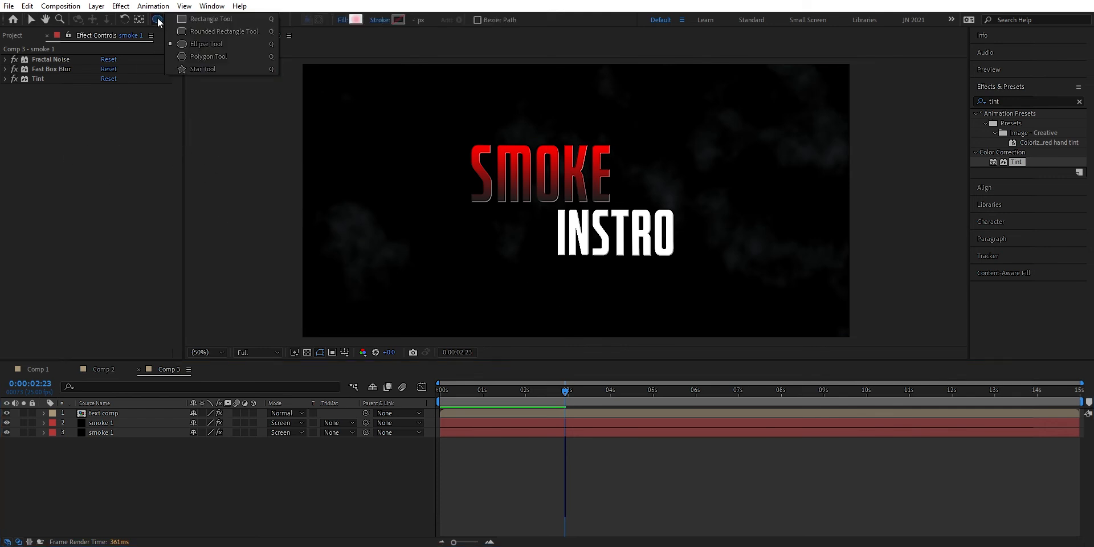
{"action": "left_click", "coordinate": [199, 45]}
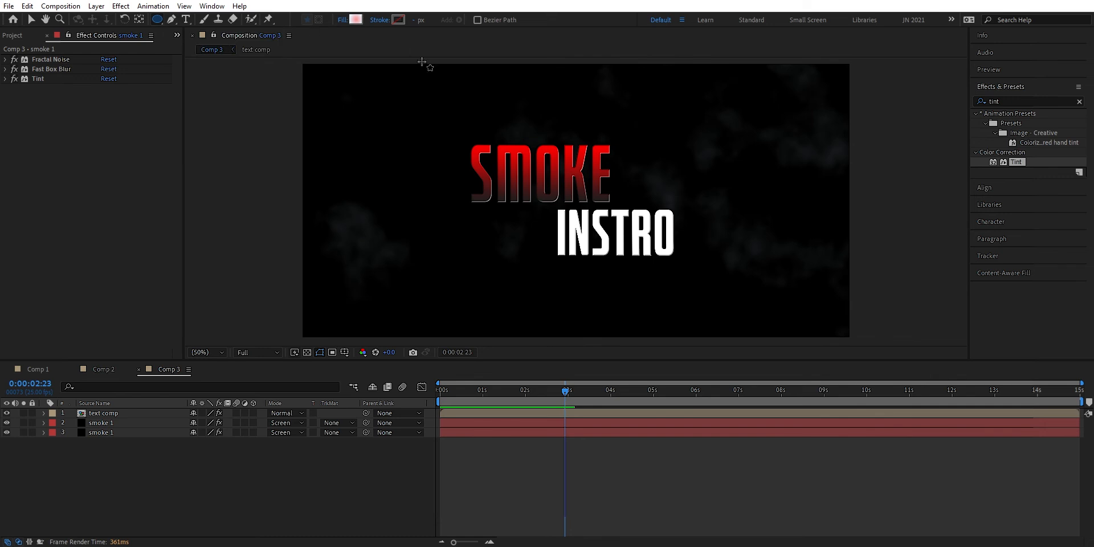
{"action": "left_click", "coordinate": [341, 21]}
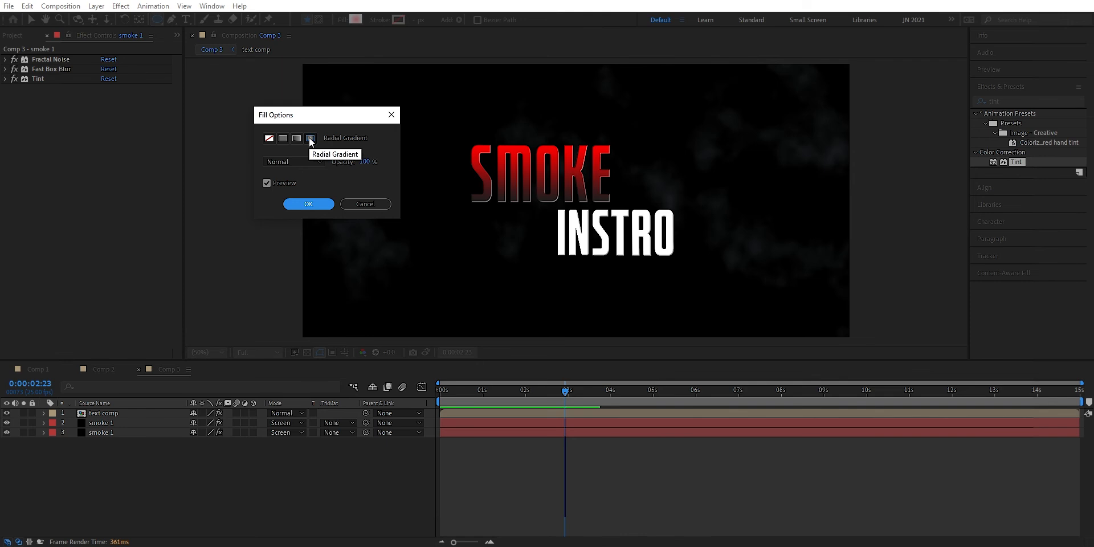
{"action": "left_click", "coordinate": [317, 202]}
- Edit the fill's radial gradient so it fades from pink FF8D8D to an outer opacity stop of 0%
{"action": "left_click", "coordinate": [354, 20]}
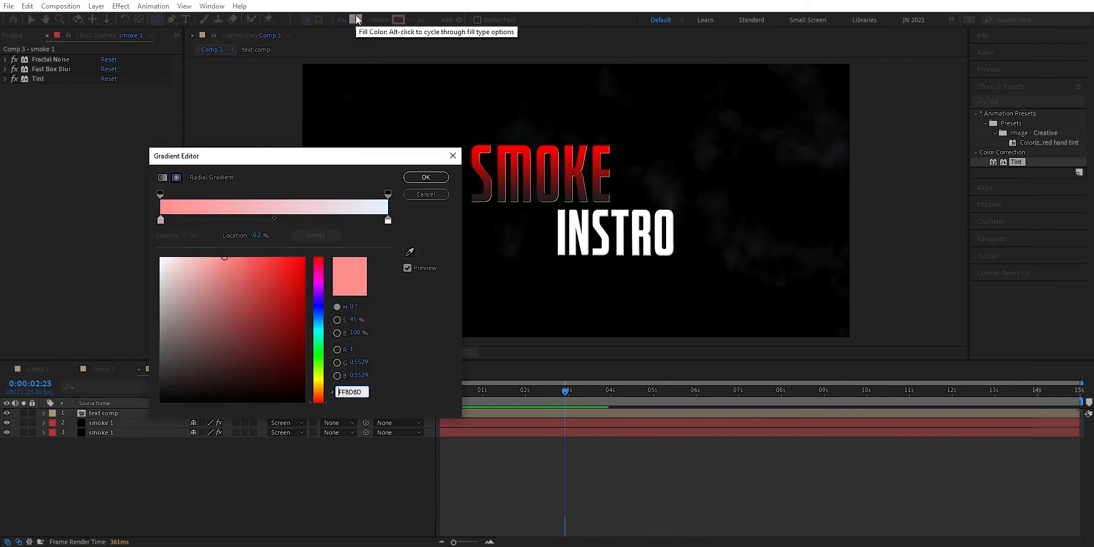
{"action": "left_click", "coordinate": [159, 220]}
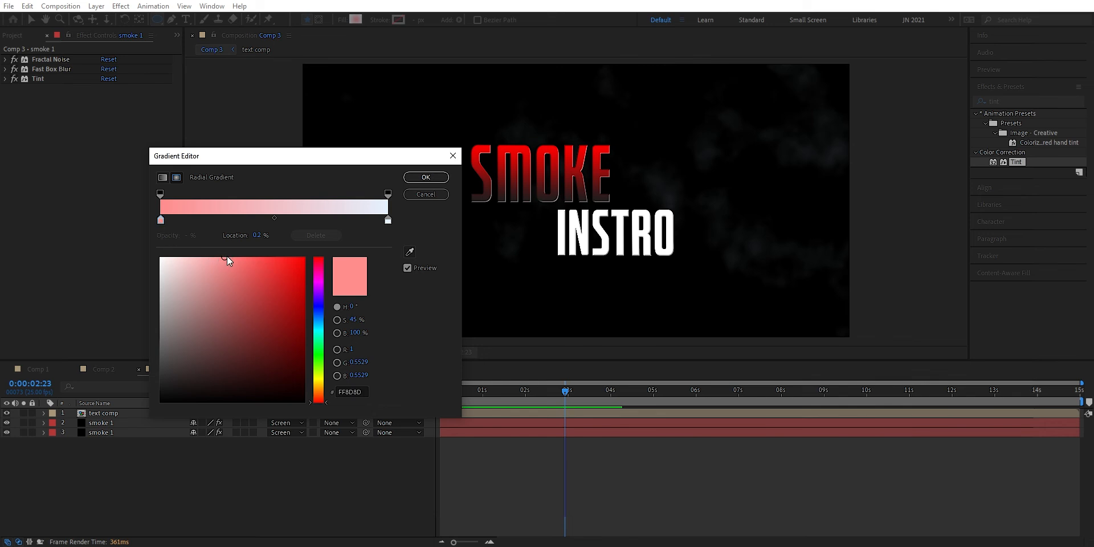
{"action": "left_click", "coordinate": [388, 194]}
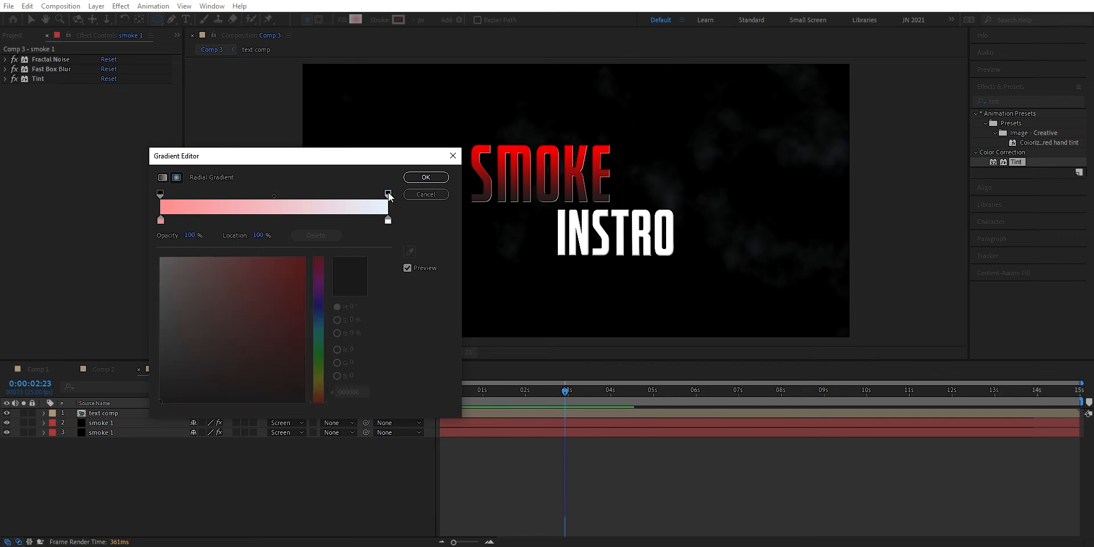
{"action": "left_click_drag", "start_coordinate": [190, 236], "coordinate": [86, 245]}
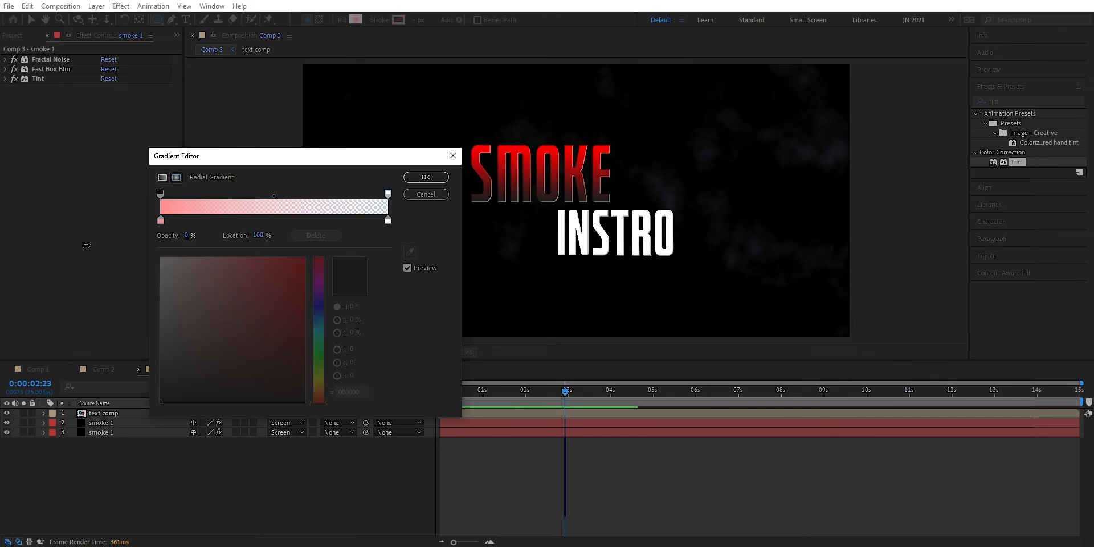
{"action": "left_click", "coordinate": [425, 177]}
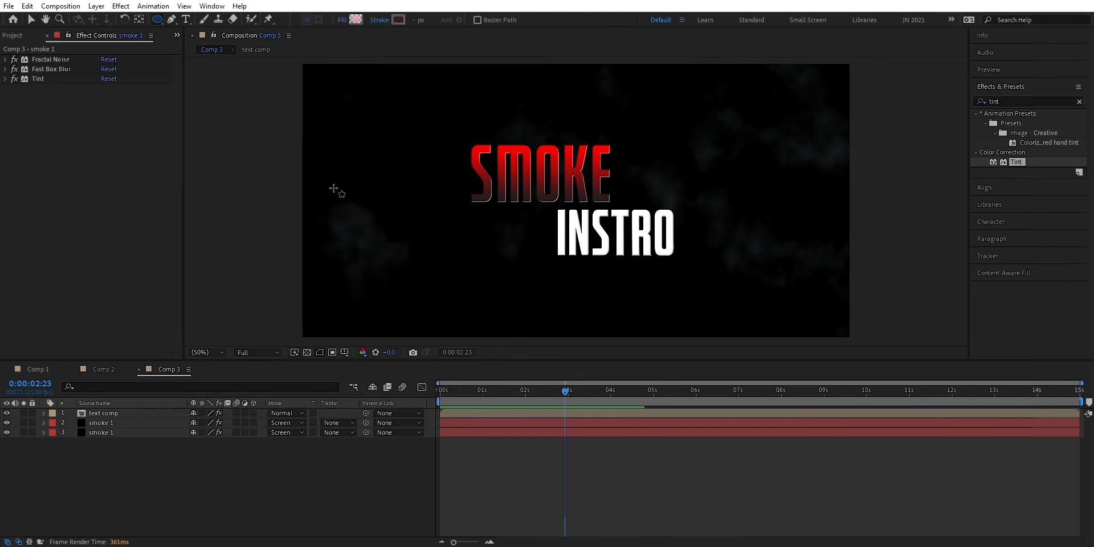
- Draw a circle around a centre beside the SMOKE title and extend its radial gradient to the circle's edge
{"action": "left_click", "coordinate": [117, 467]}
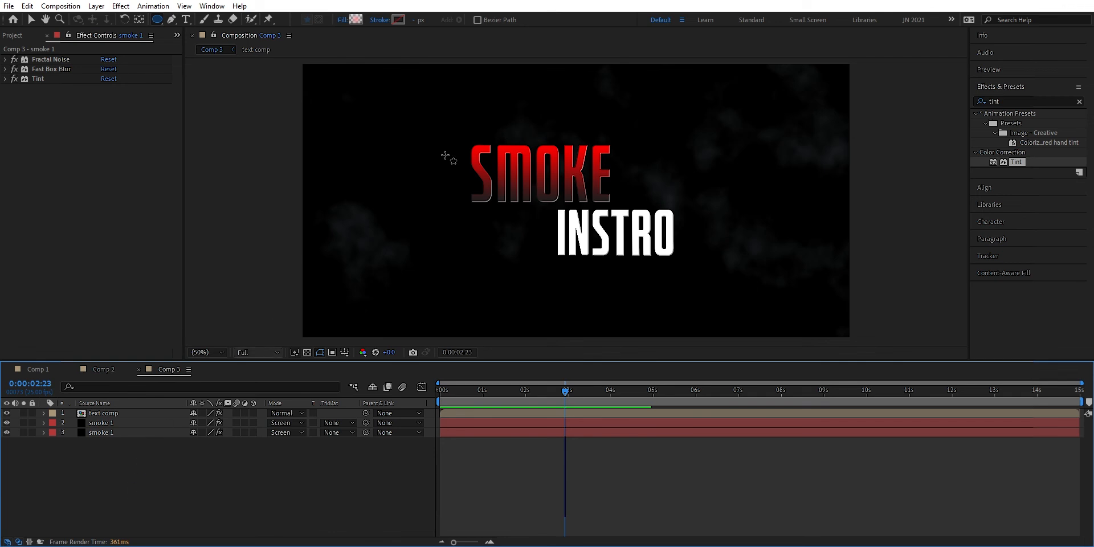
{"action": "left_click_drag", "start_coordinate": [384, 150], "coordinate": [490, 248]}
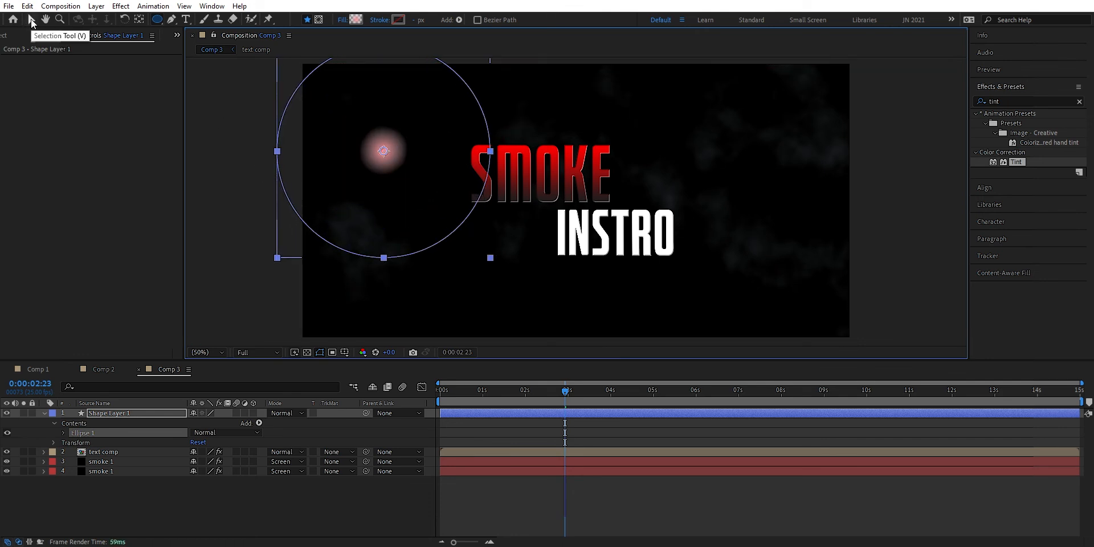
{"action": "left_click", "coordinate": [31, 21]}
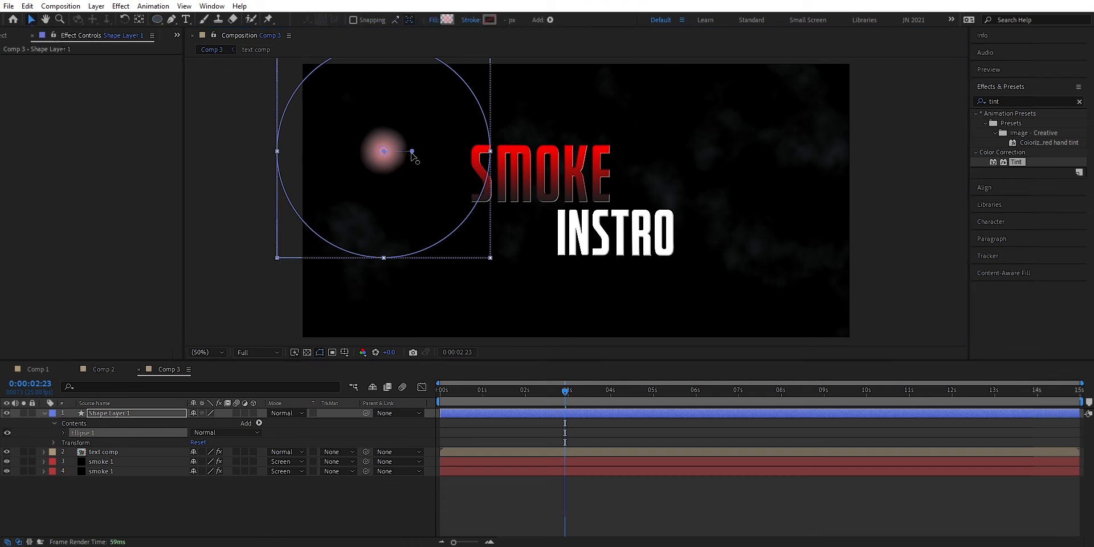
{"action": "left_click_drag", "start_coordinate": [414, 152], "coordinate": [491, 153]}
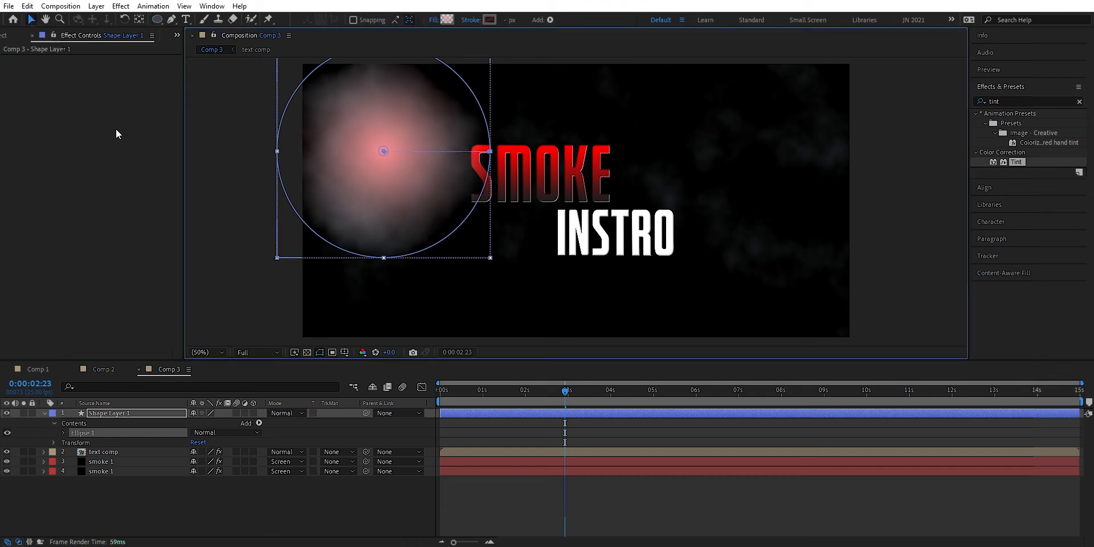
- Move the gradient circle into the upper-left corner of the frame and enlarge it
{"action": "left_click_drag", "start_coordinate": [429, 211], "coordinate": [358, 125]}
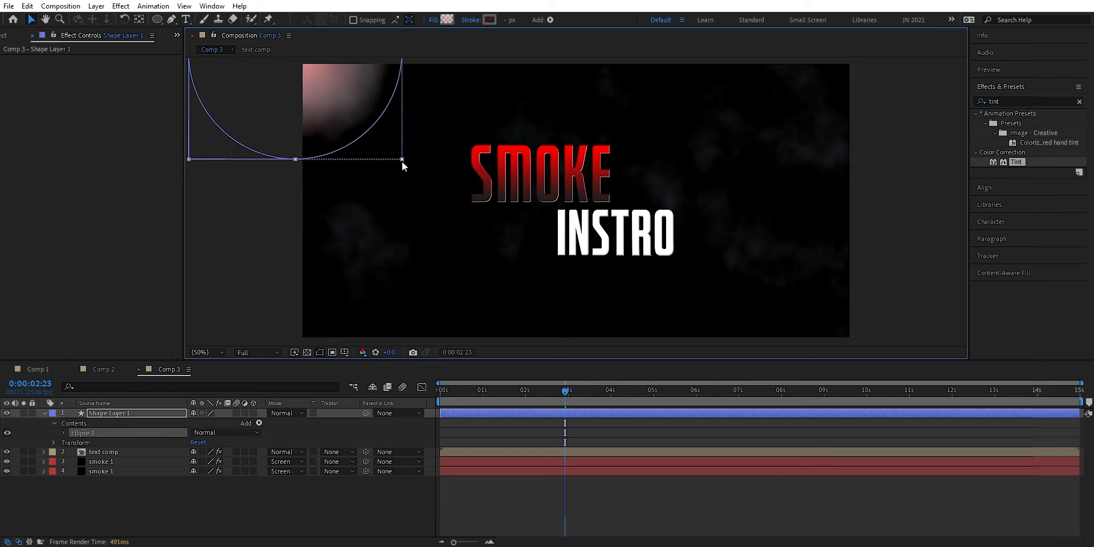
{"action": "left_click_drag", "start_coordinate": [402, 162], "coordinate": [443, 202]}
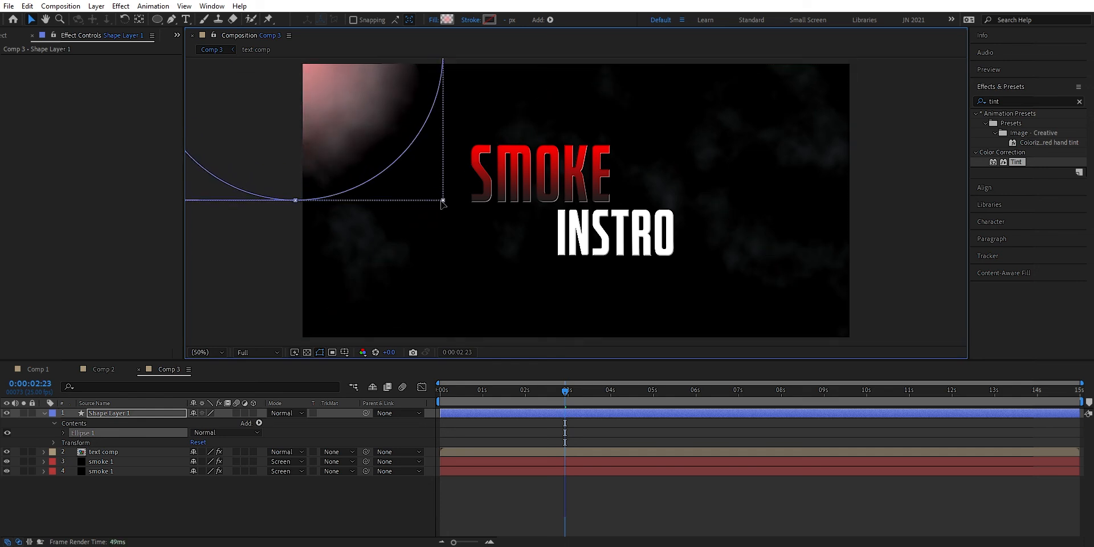
{"action": "mouse_move", "coordinate": [361, 103]}
{"action": "left_mouse_down"}
{"action": "mouse_move", "coordinate": [346, 84]}
{"action": "mouse_move", "coordinate": [353, 94]}
{"action": "left_mouse_up"}
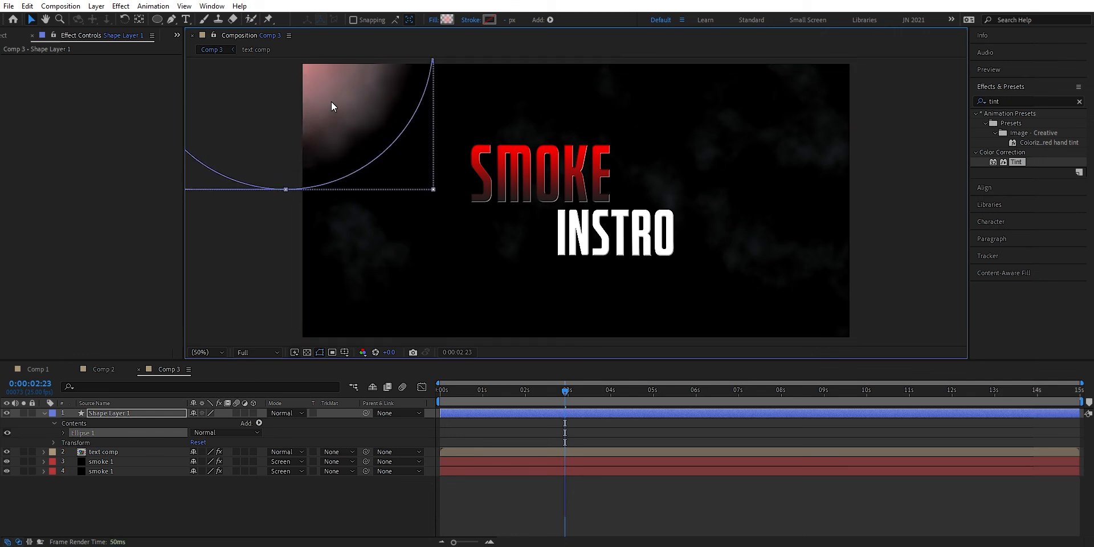
- Set the opacity of Shape Layer 1 to 70%
{"action": "left_click", "coordinate": [149, 414]}
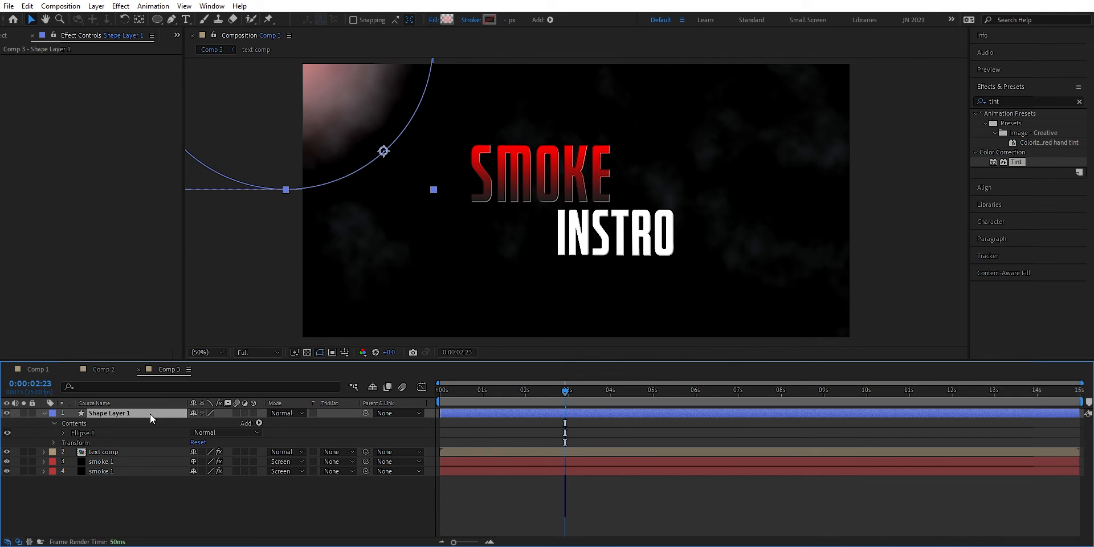
{"action": "key", "text": "t"}
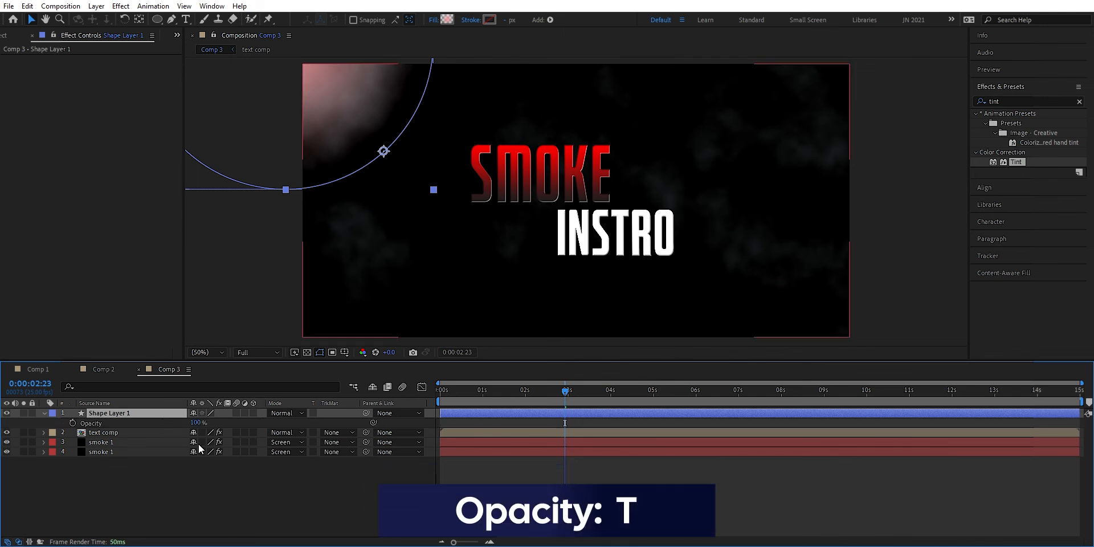
{"action": "left_click_drag", "start_coordinate": [197, 424], "coordinate": [180, 424]}
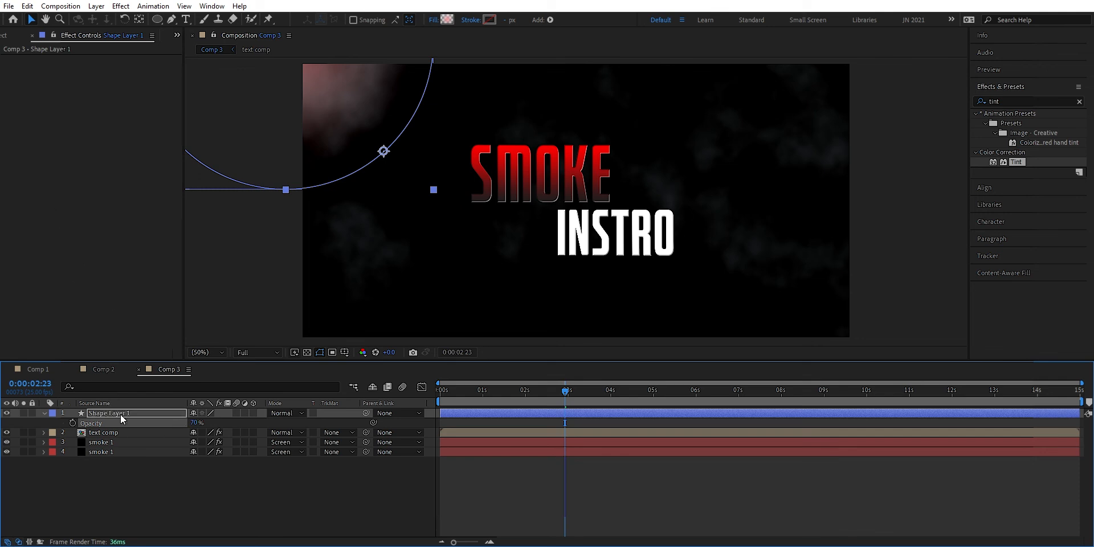
- Duplicate Shape Layer 1 and set the copy's scale to 316%
{"action": "left_click", "coordinate": [121, 415]}
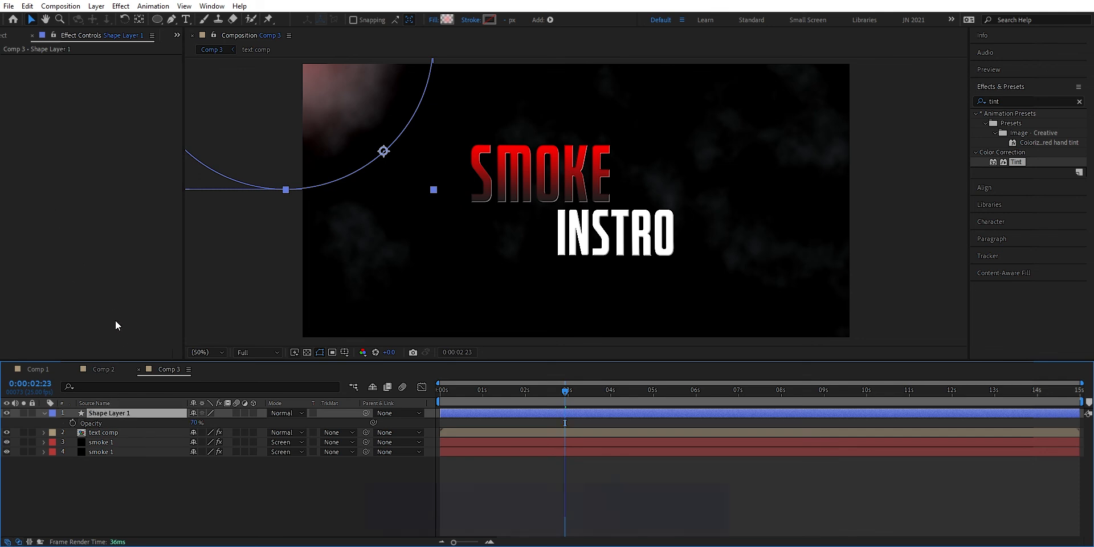
{"action": "key", "text": "ctrl+d"}
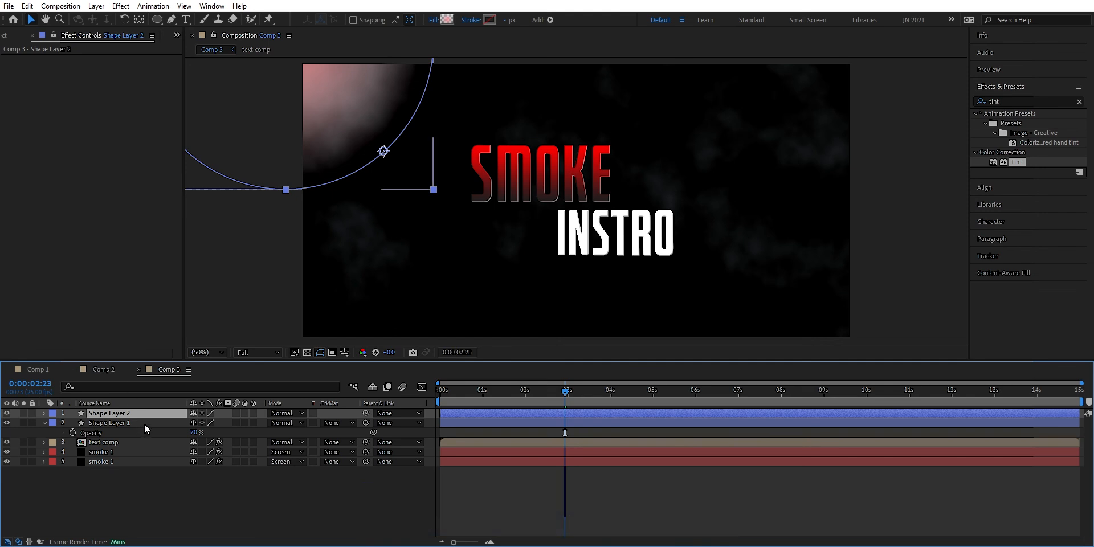
{"action": "key", "text": "s"}
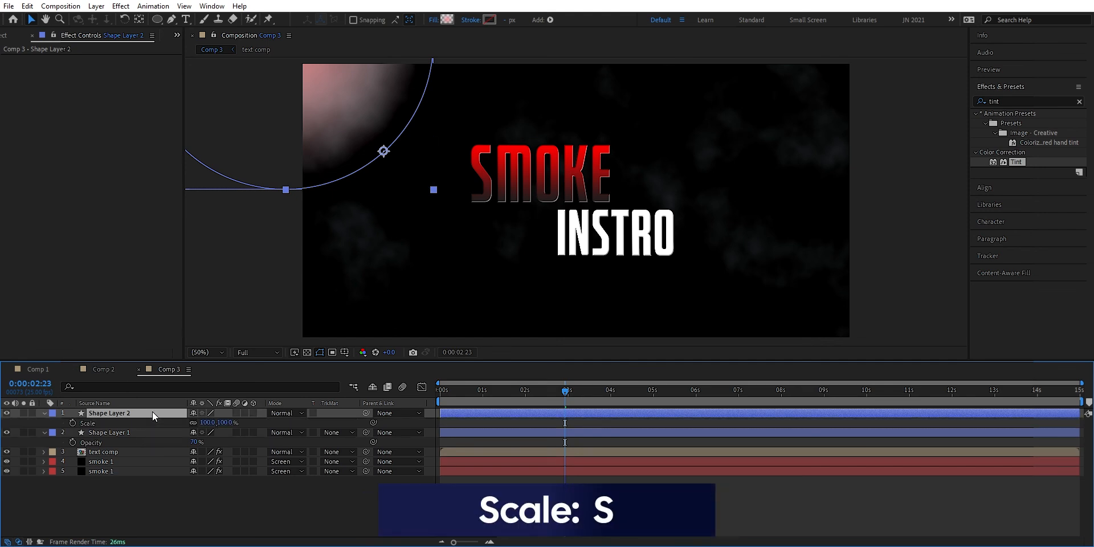
{"action": "left_click_drag", "start_coordinate": [209, 422], "coordinate": [322, 411]}
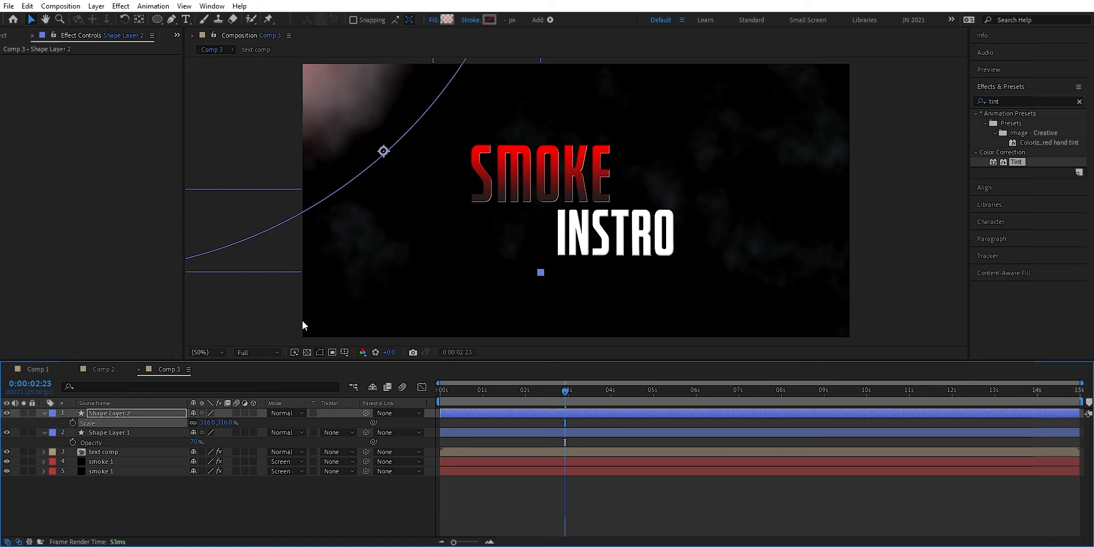
- Move the enlarged gradient circle of Shape Layer 2 to the frame's lower edge, centred horizontally beneath the titles
{"action": "left_click_drag", "start_coordinate": [327, 85], "coordinate": [601, 141]}
{"action": "left_click_drag", "start_coordinate": [565, 104], "coordinate": [649, 390]}
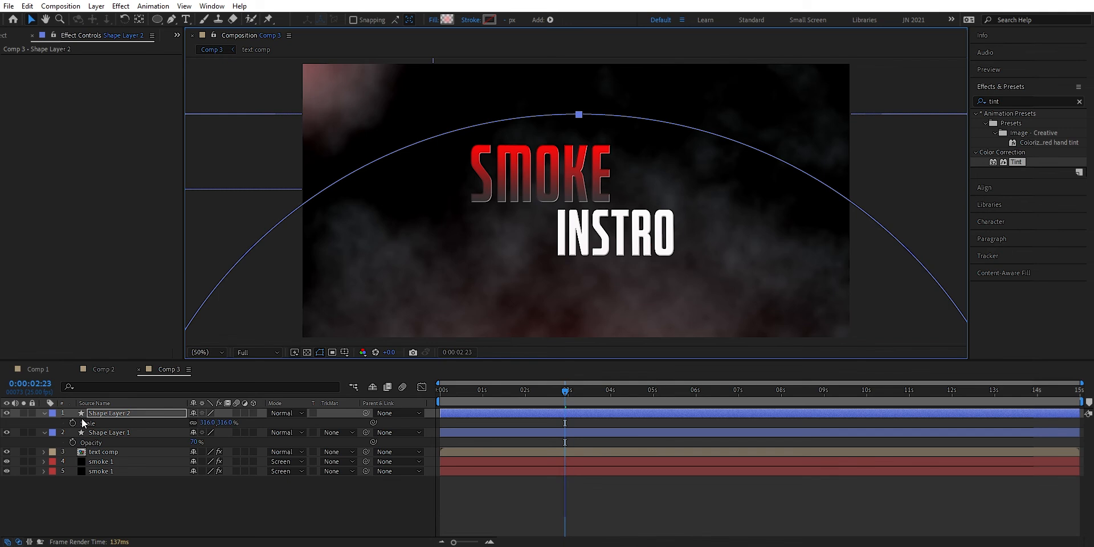
- Duplicate Shape Layer 1 and move the copy into the upper-right corner of the frame
{"action": "left_click", "coordinate": [120, 433]}
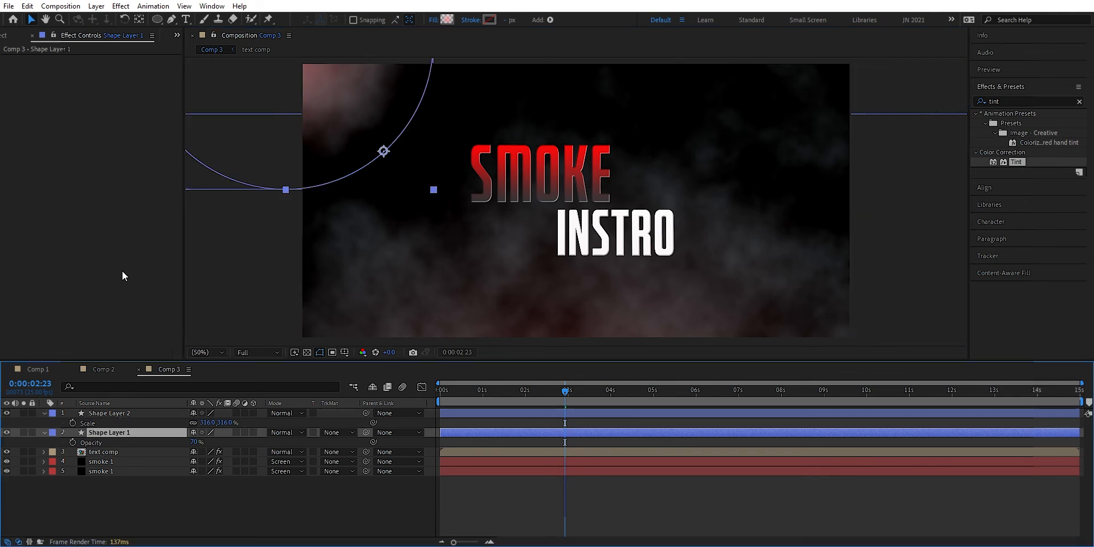
{"action": "key", "text": "ctrl+d"}
{"action": "left_click_drag", "start_coordinate": [352, 90], "coordinate": [664, 107]}
{"action": "left_click_drag", "start_coordinate": [956, 95], "coordinate": [925, 55]}
- Set the scale of Shape Layer 3 to 126% and adjust its position in the upper-right corner of the frame
{"action": "left_click", "coordinate": [104, 433]}
{"action": "key", "text": "s"}
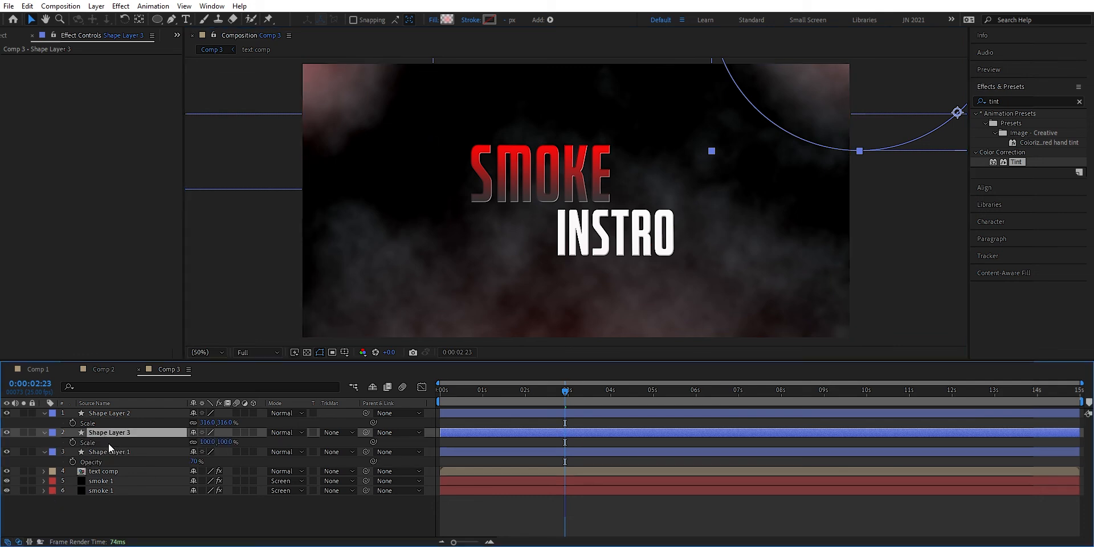
{"action": "left_click_drag", "start_coordinate": [207, 442], "coordinate": [217, 437]}
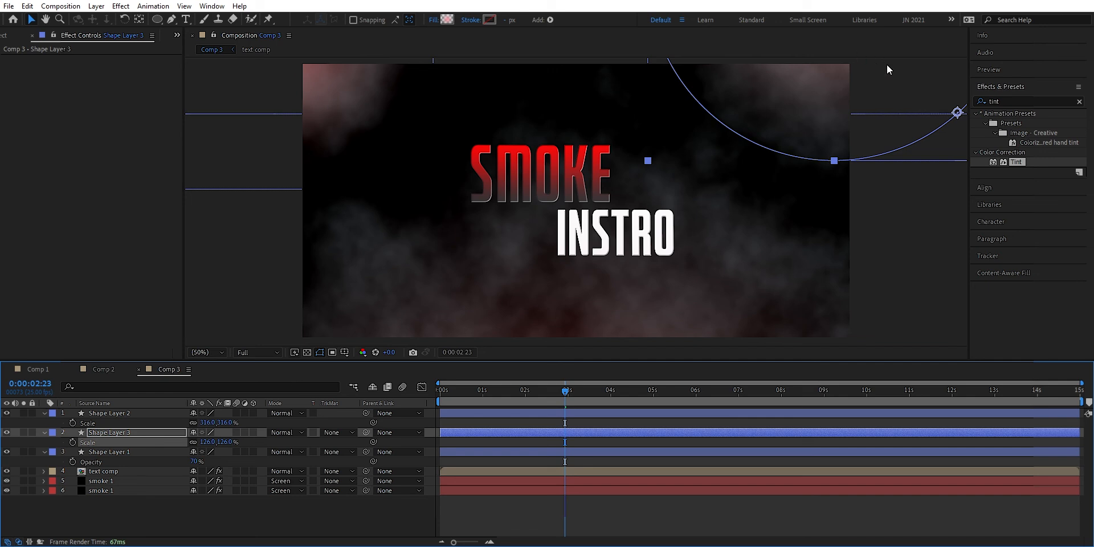
{"action": "left_click_drag", "start_coordinate": [839, 89], "coordinate": [860, 93]}
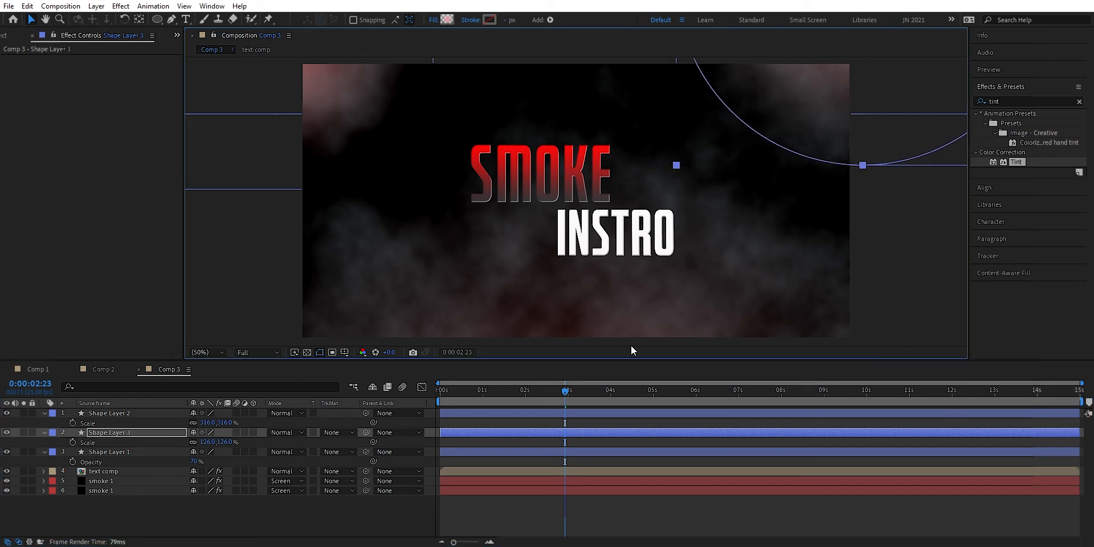
- Preview Comp 3 from its first frame to check the glows together with the title animation
{"action": "left_click_drag", "start_coordinate": [566, 390], "coordinate": [415, 365]}
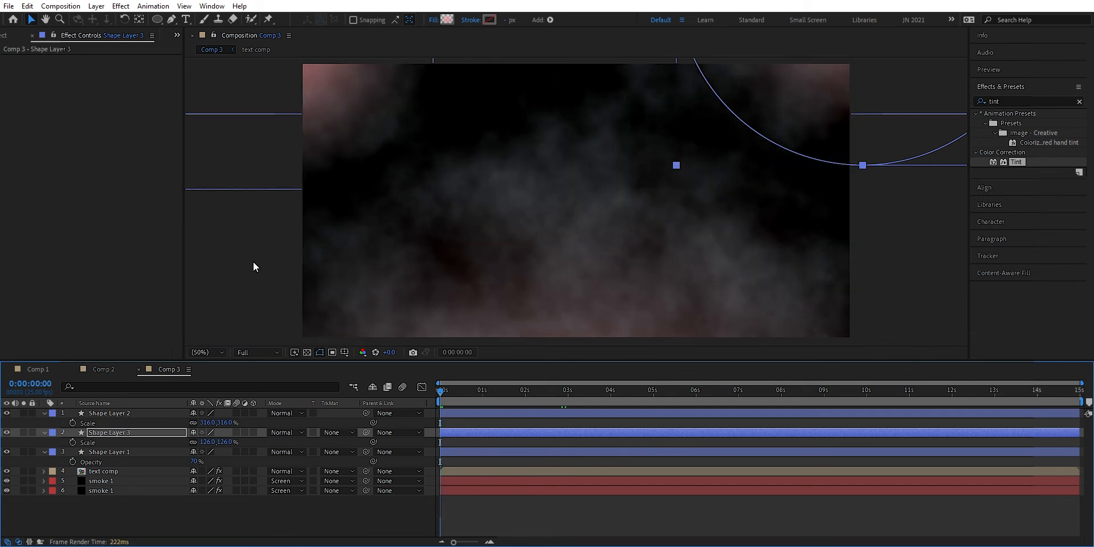
{"action": "left_click", "coordinate": [188, 7]}
{"action": "left_click", "coordinate": [217, 247]}
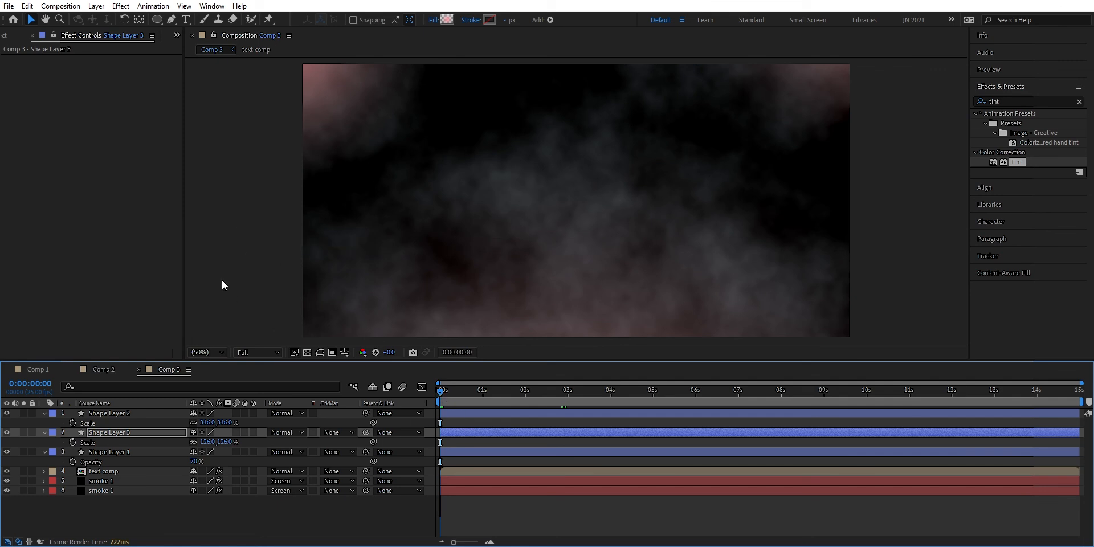
{"action": "key", "text": "space"}
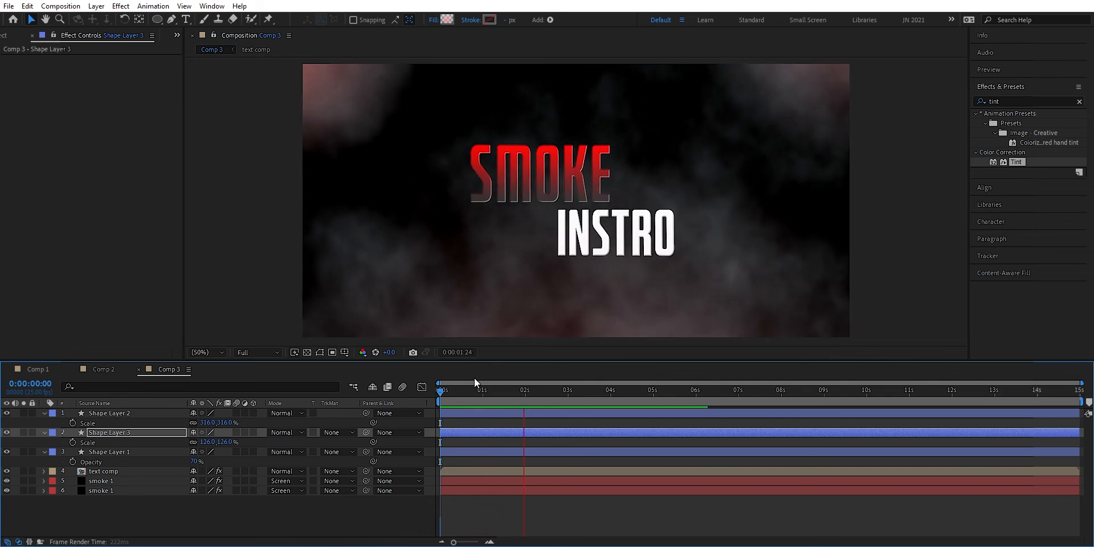
{"action": "key", "text": "space"}
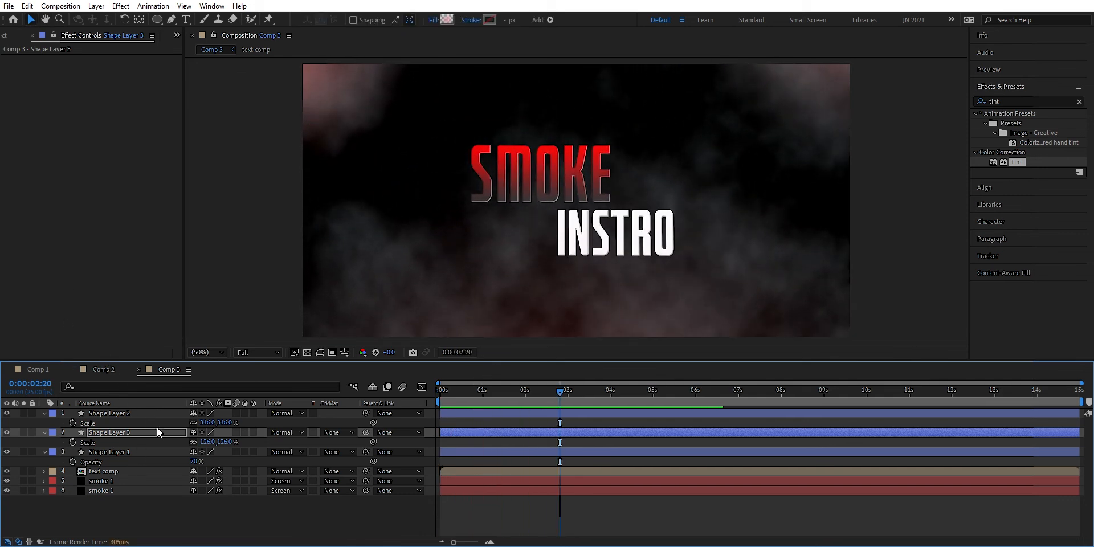
- In text comp, move the ending Position keyframes of the instro and smoke layers to about 3 seconds
{"action": "double_click", "coordinate": [128, 470]}
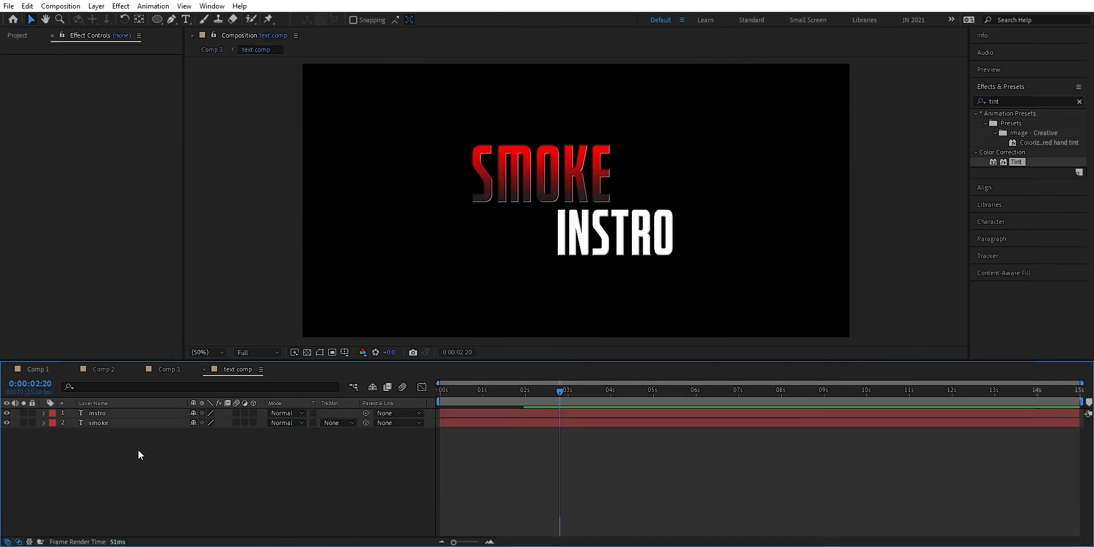
{"action": "left_click_drag", "start_coordinate": [146, 451], "coordinate": [137, 412]}
{"action": "key", "text": "u"}
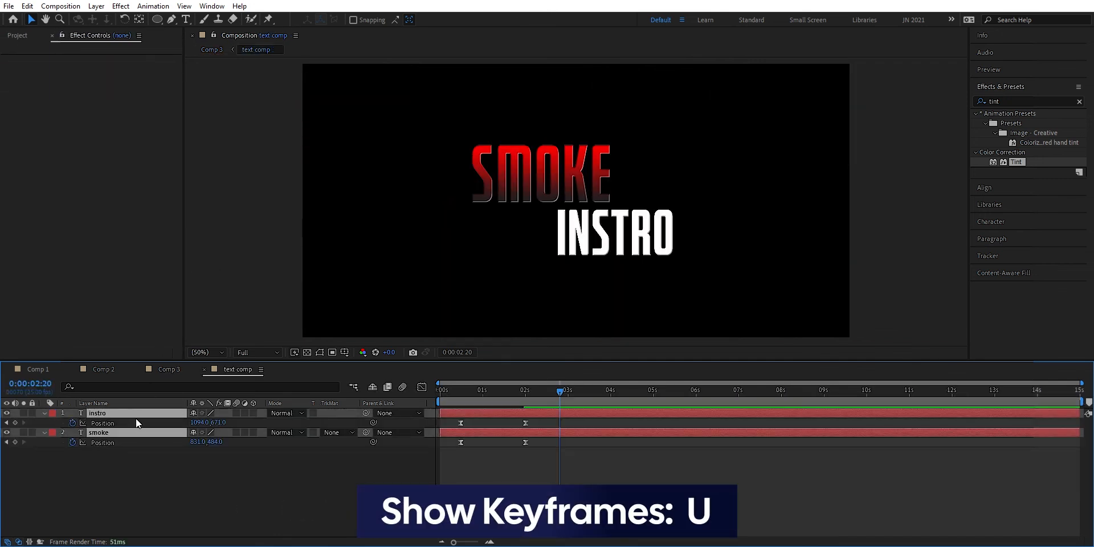
{"action": "left_click_drag", "start_coordinate": [513, 420], "coordinate": [569, 422]}
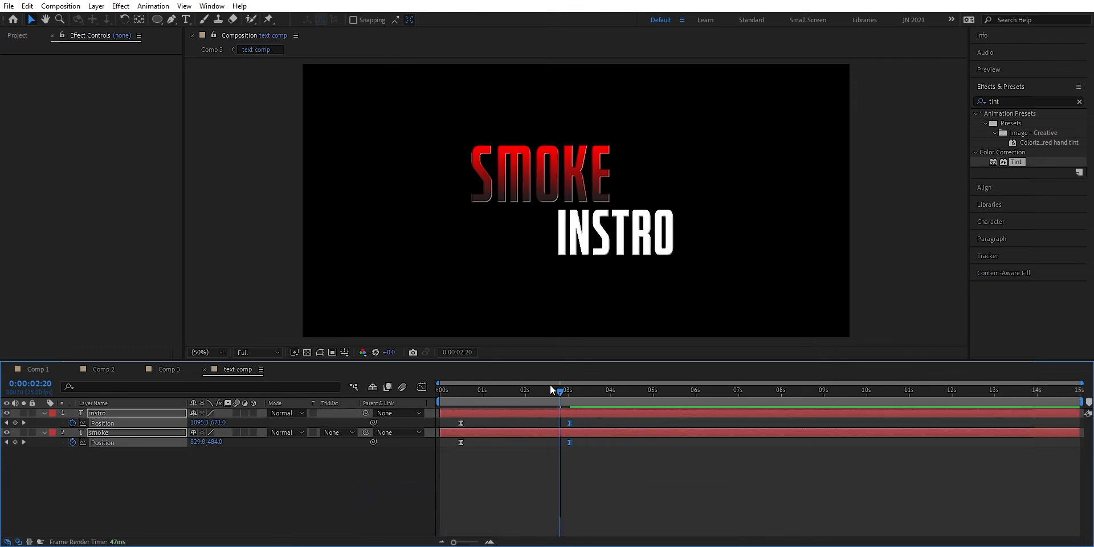
- Return to Comp 3 and preview the retimed title animation from the first frame
{"action": "left_click", "coordinate": [167, 369]}
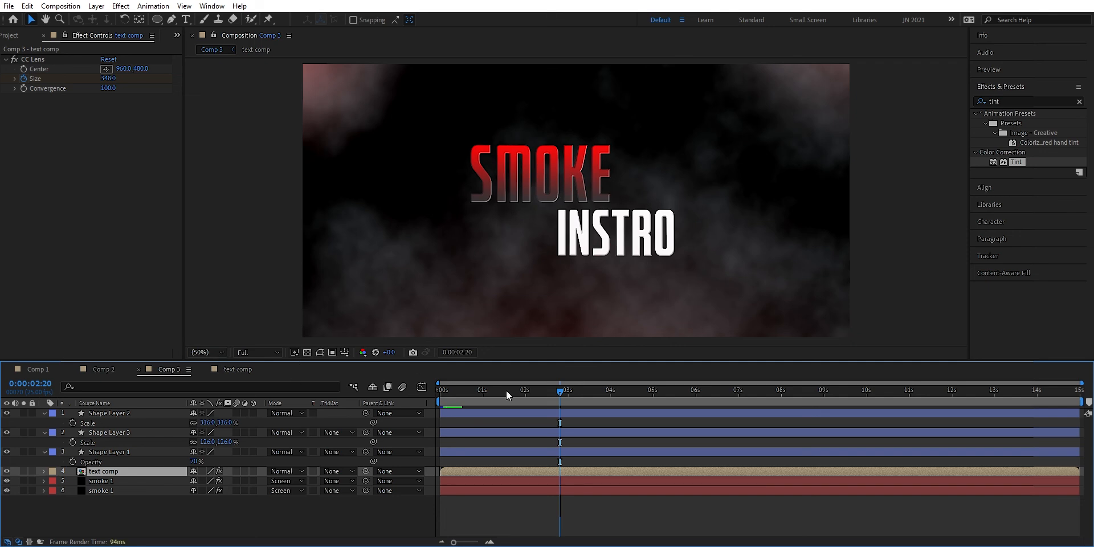
{"action": "left_click_drag", "start_coordinate": [559, 388], "coordinate": [415, 394]}
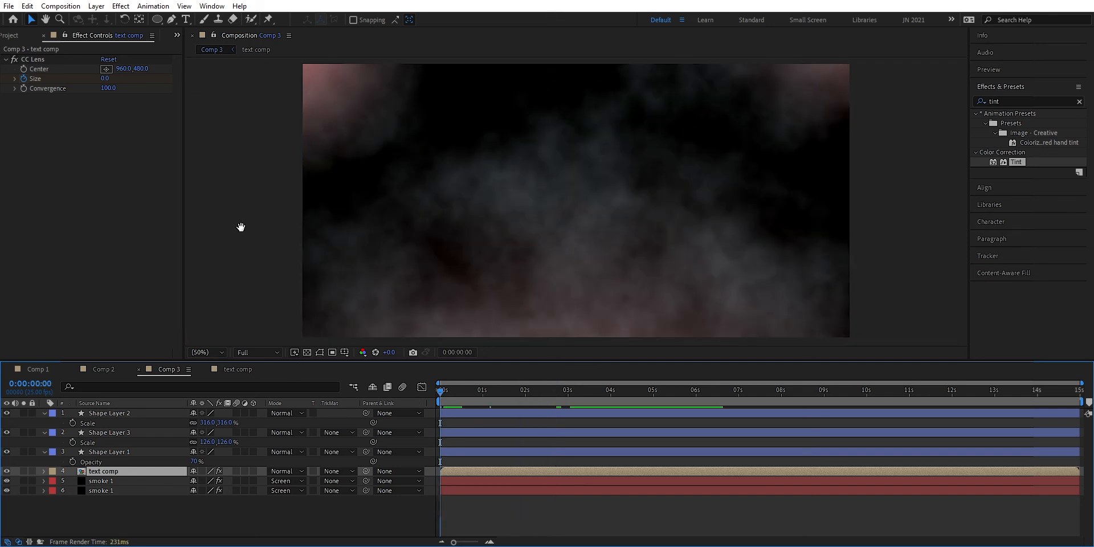
{"action": "key", "text": "space"}
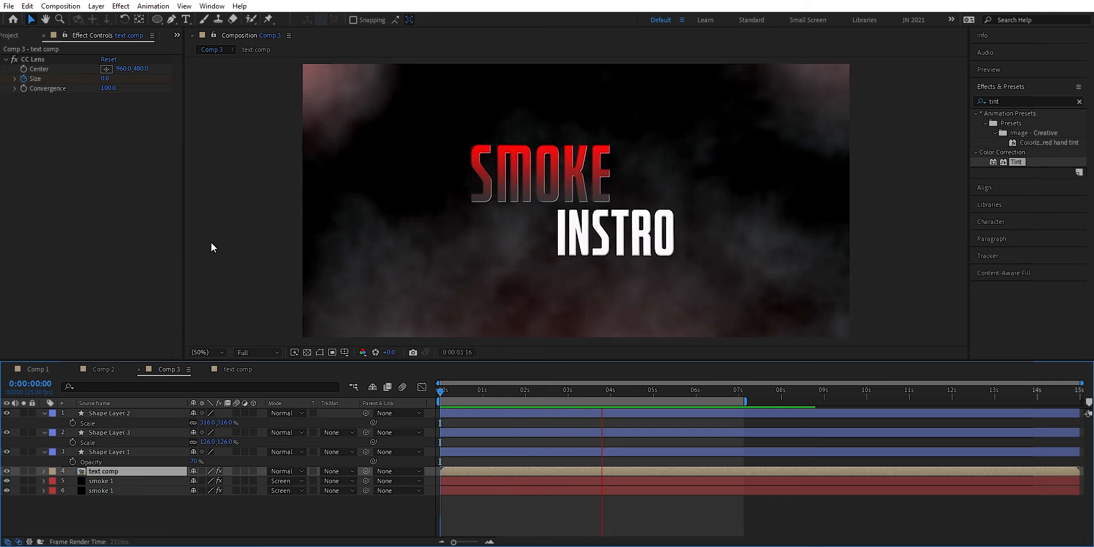
{"action": "key", "text": "space"}
{"action": "key", "text": "space"}
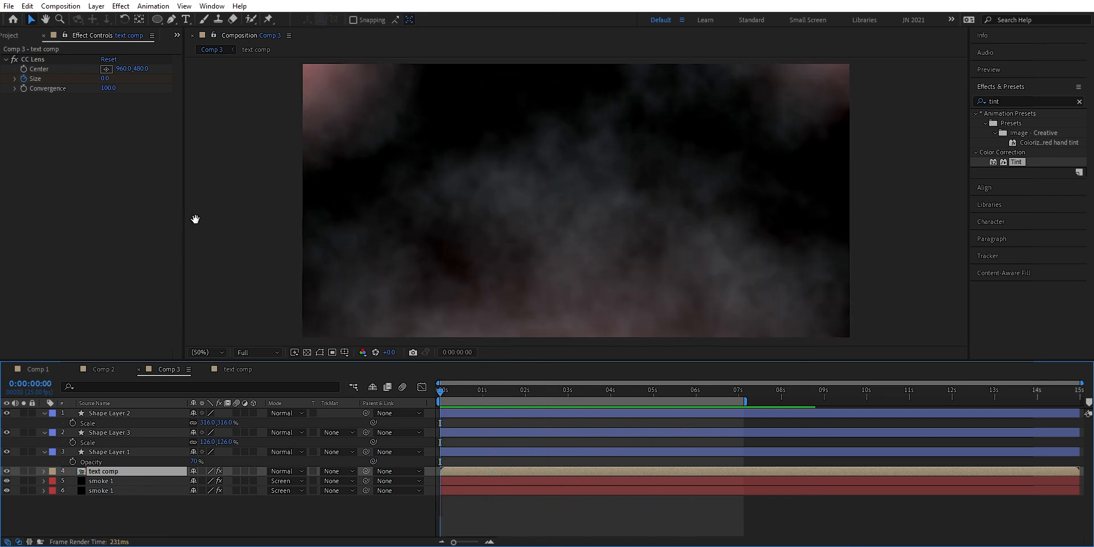